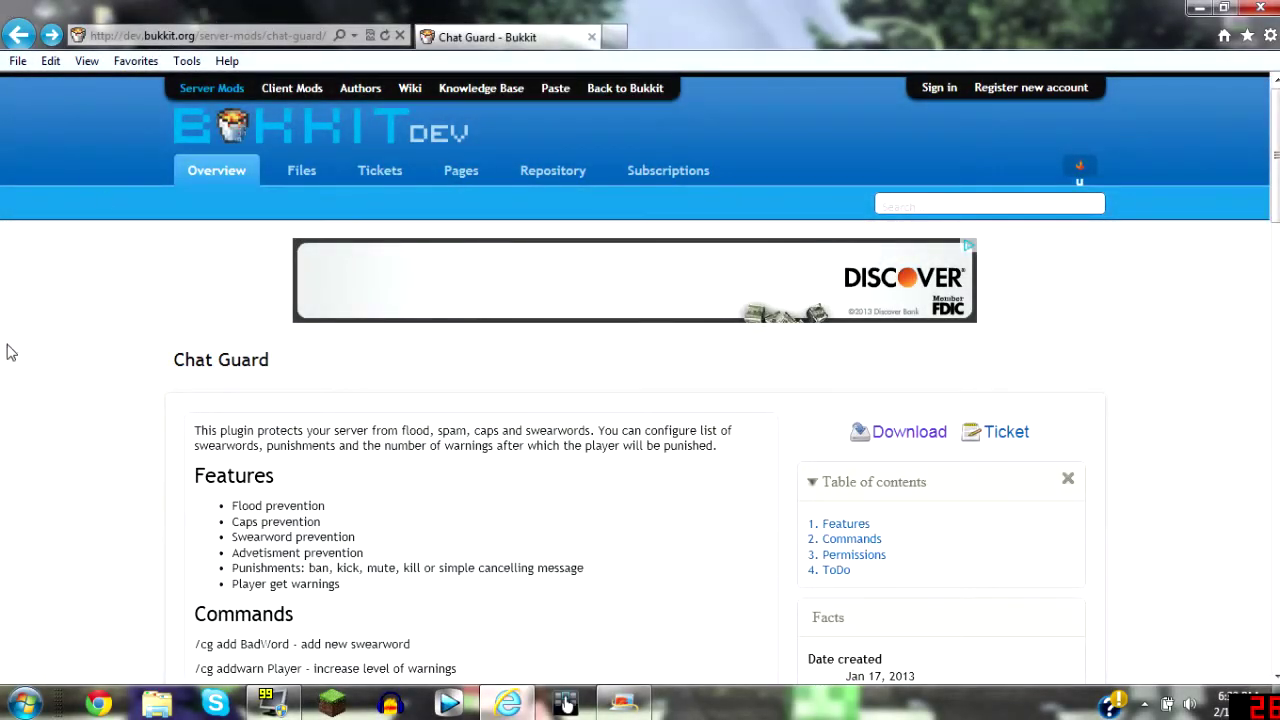
# - Review the Chat Guard plugin page's description, features, commands and permissions
pyautogui.scroll(10, 108, 400)
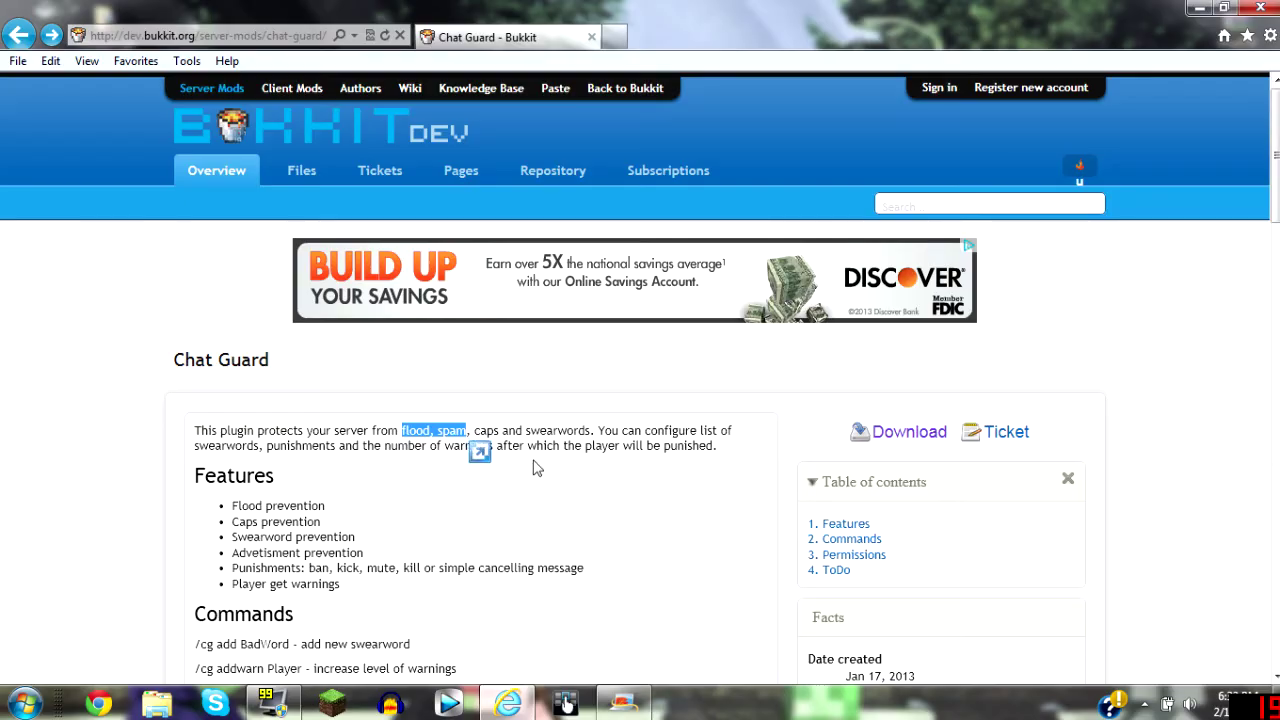
pyautogui.scroll(-3, 466, 451)
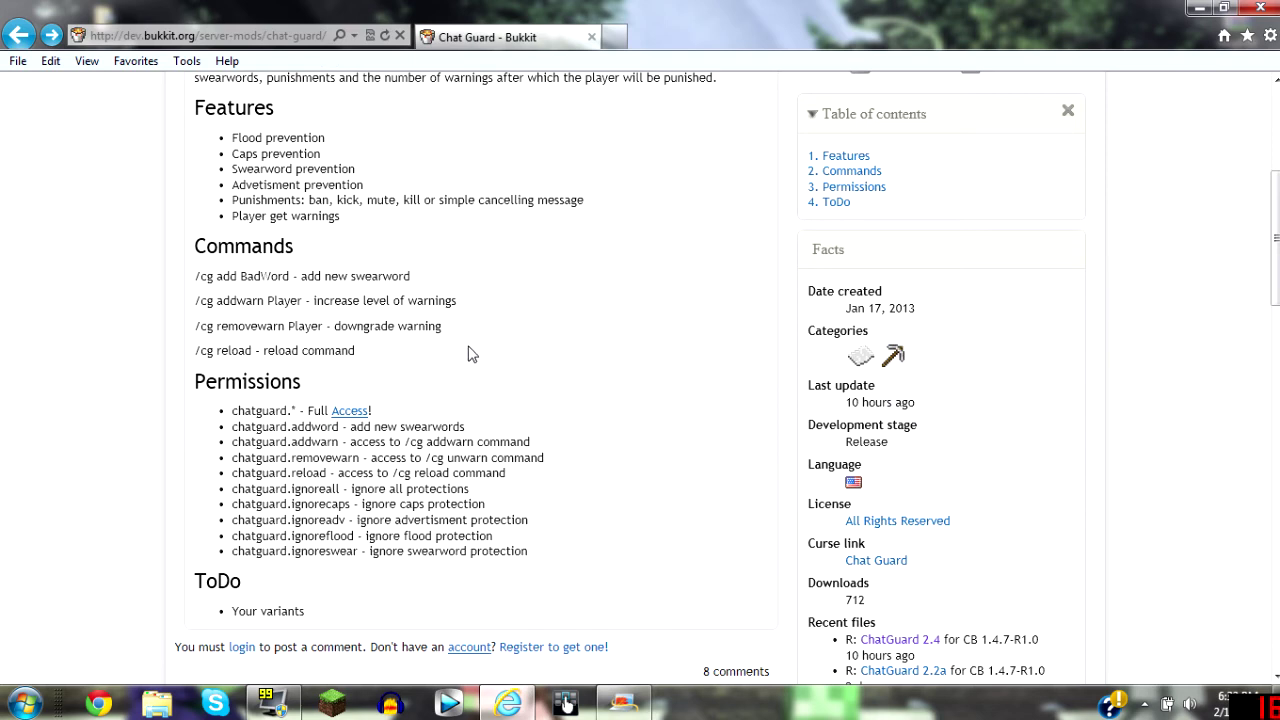
pyautogui.moveTo(197, 276); pyautogui.dragTo(588, 325)
pyautogui.click(320, 272)
pyautogui.moveTo(196, 100); pyautogui.dragTo(674, 357)
pyautogui.click(672, 357)
pyautogui.moveTo(392, 300)
pyautogui.mouseDown()
pyautogui.moveTo(391, 323)
pyautogui.moveTo(400, 312)
pyautogui.mouseUp()
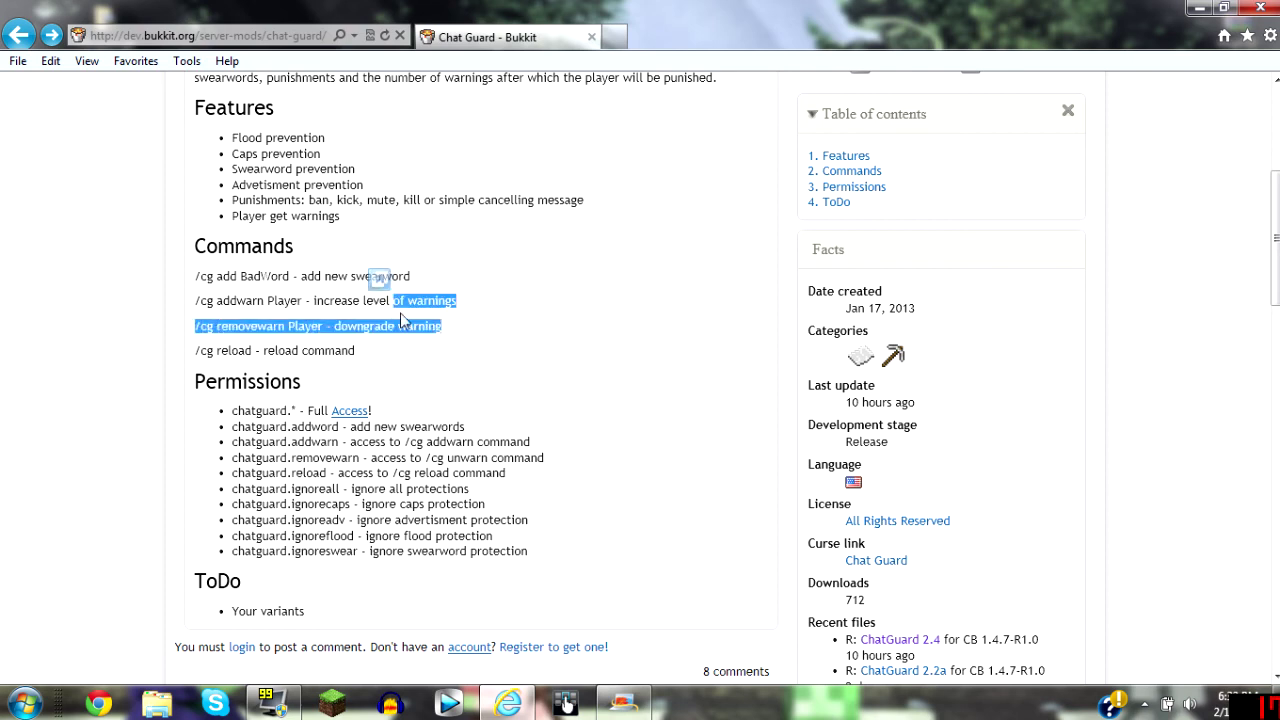
pyautogui.click(512, 345)
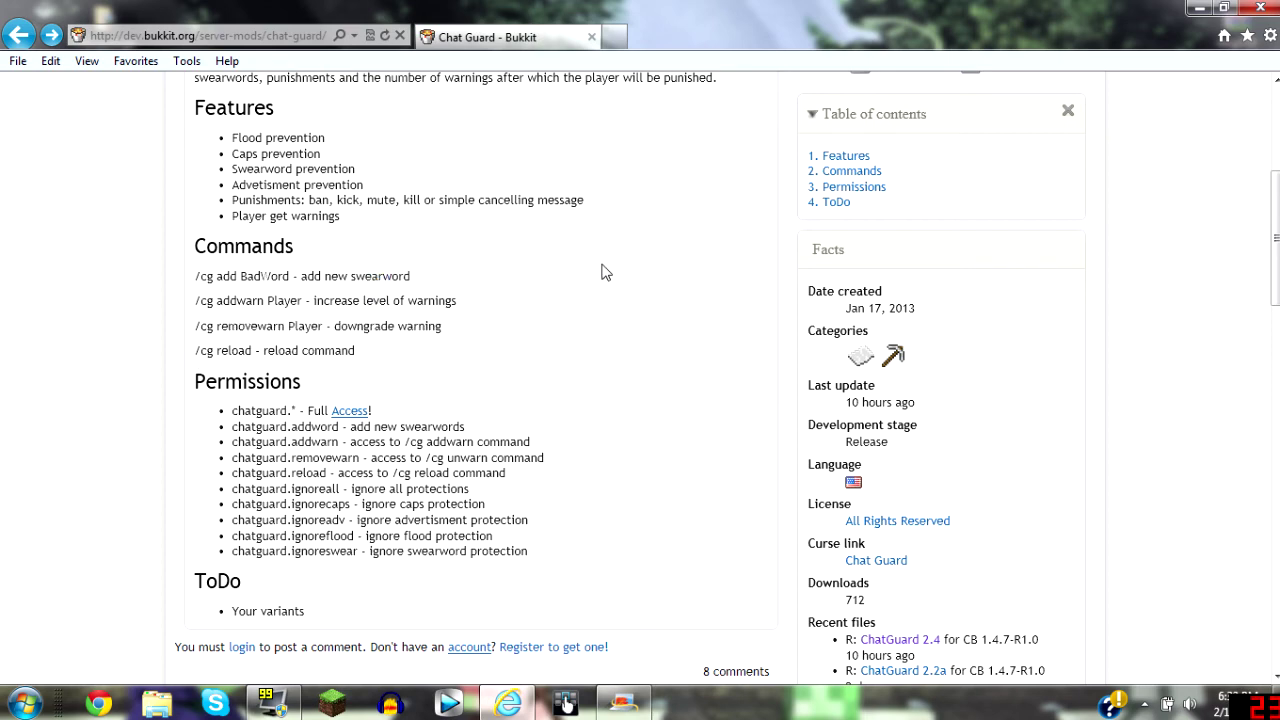
pyautogui.scroll(4, 650, 185)
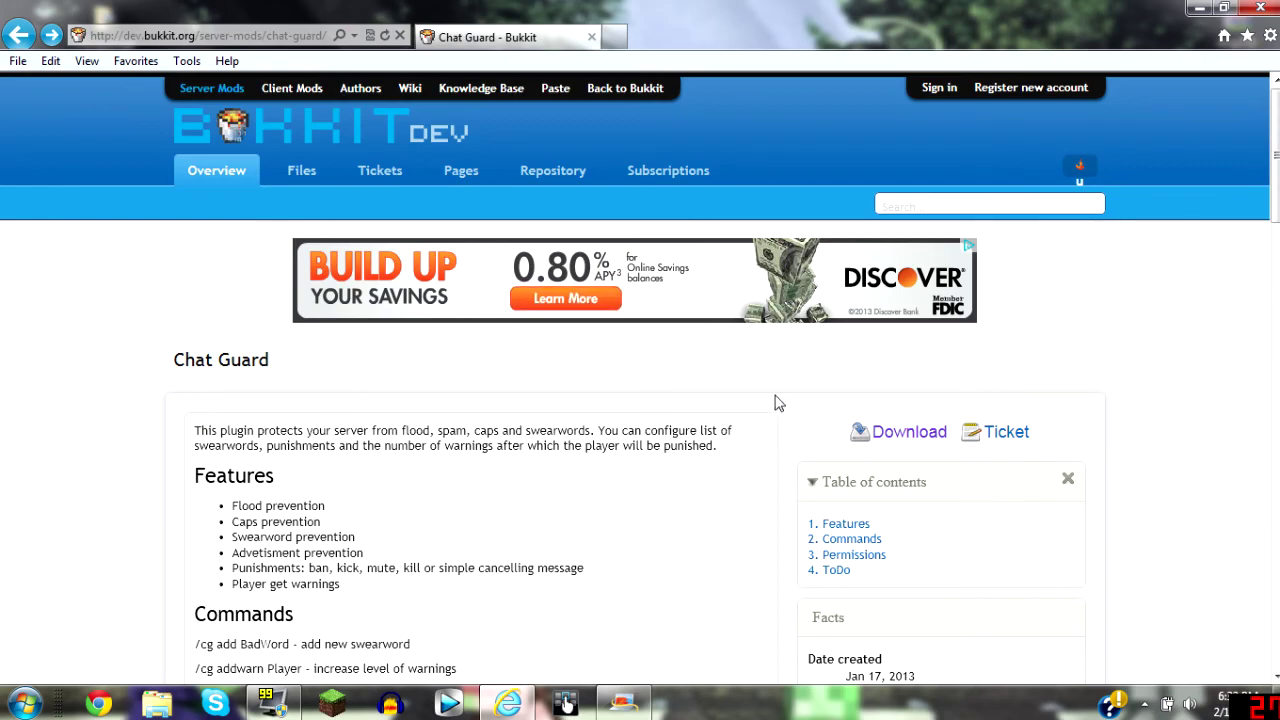
pyautogui.scroll(-3, 850, 420)
pyautogui.scroll(3, 924, 390)
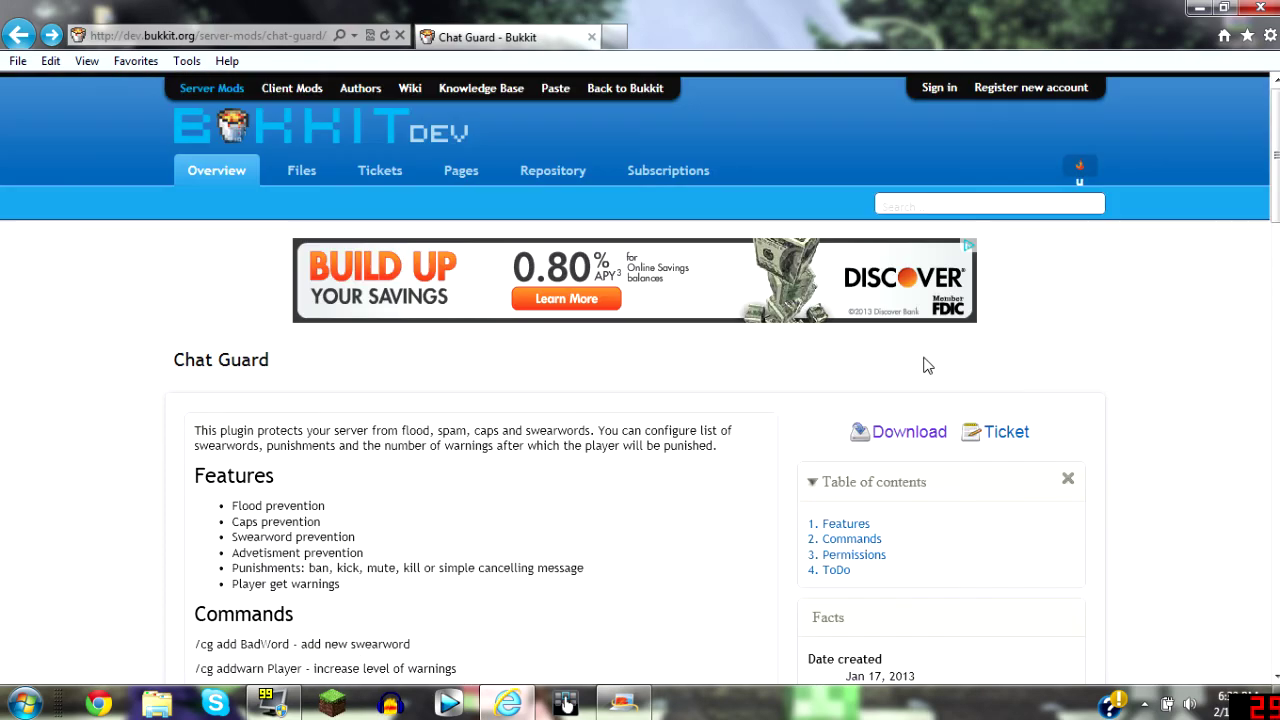
# - Open the download page for the Chat Guard plugin, and close the browser
pyautogui.click(903, 433)
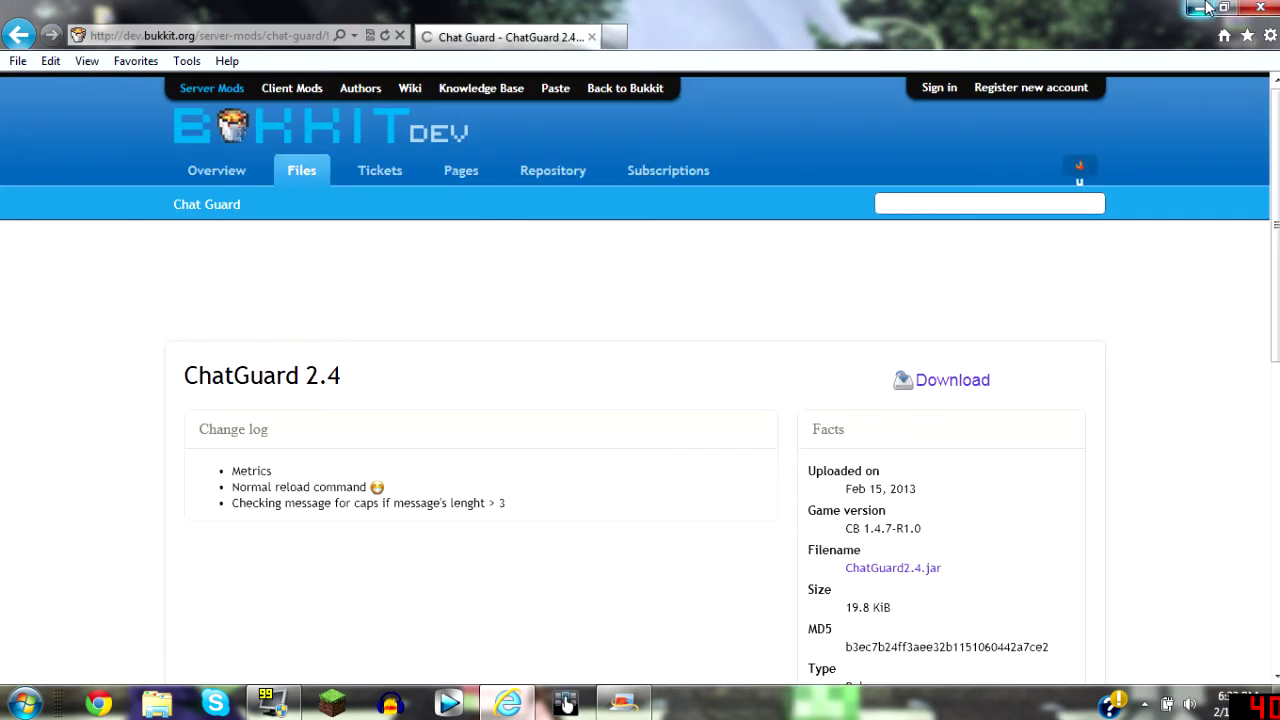
pyautogui.click(1256, 8)
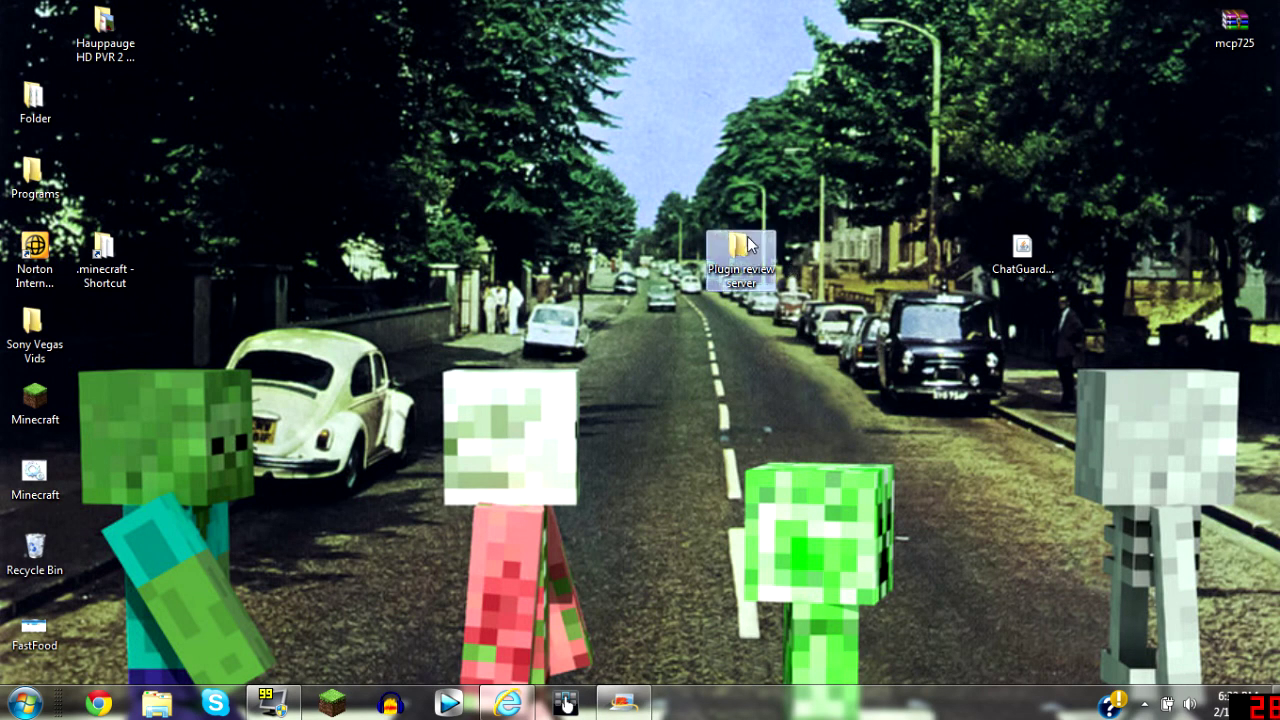
# - Move the ChatGuard2.4 file from the desktop into the plugins folder of Plugin review server
pyautogui.doubleClick(766, 276)
pyautogui.doubleClick(677, 330)
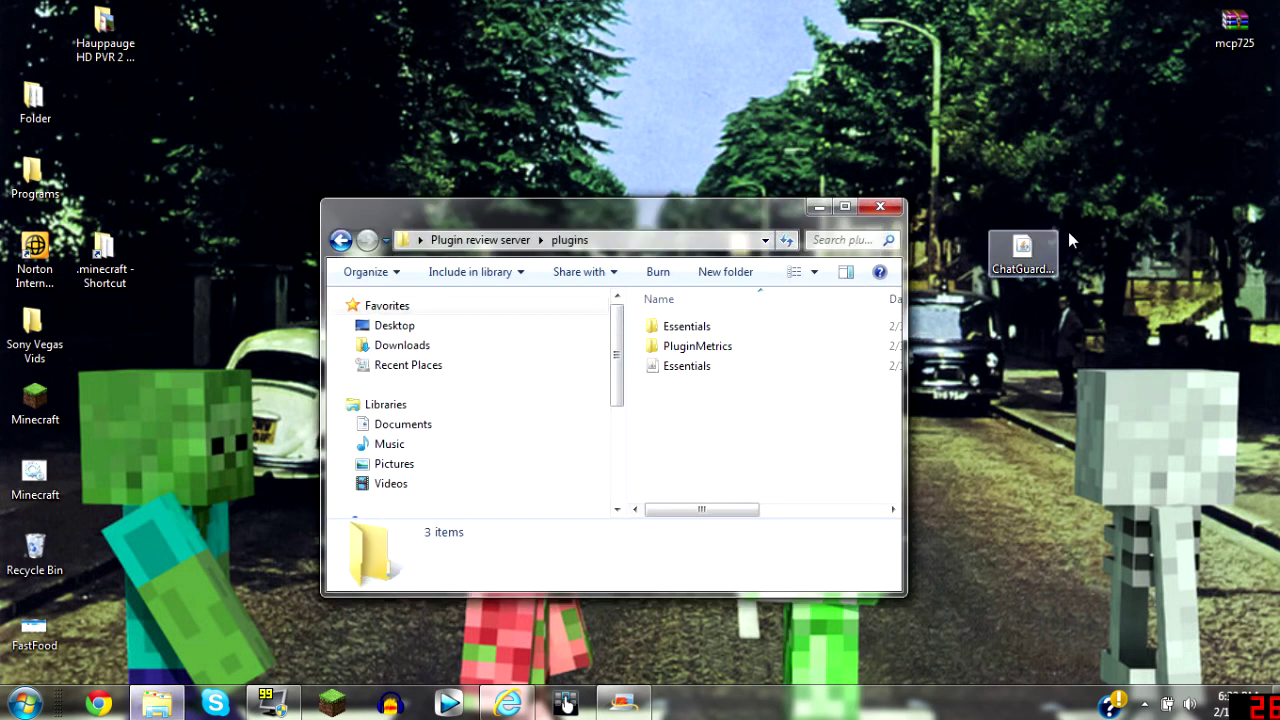
pyautogui.hotkey('ctrl', 'v')
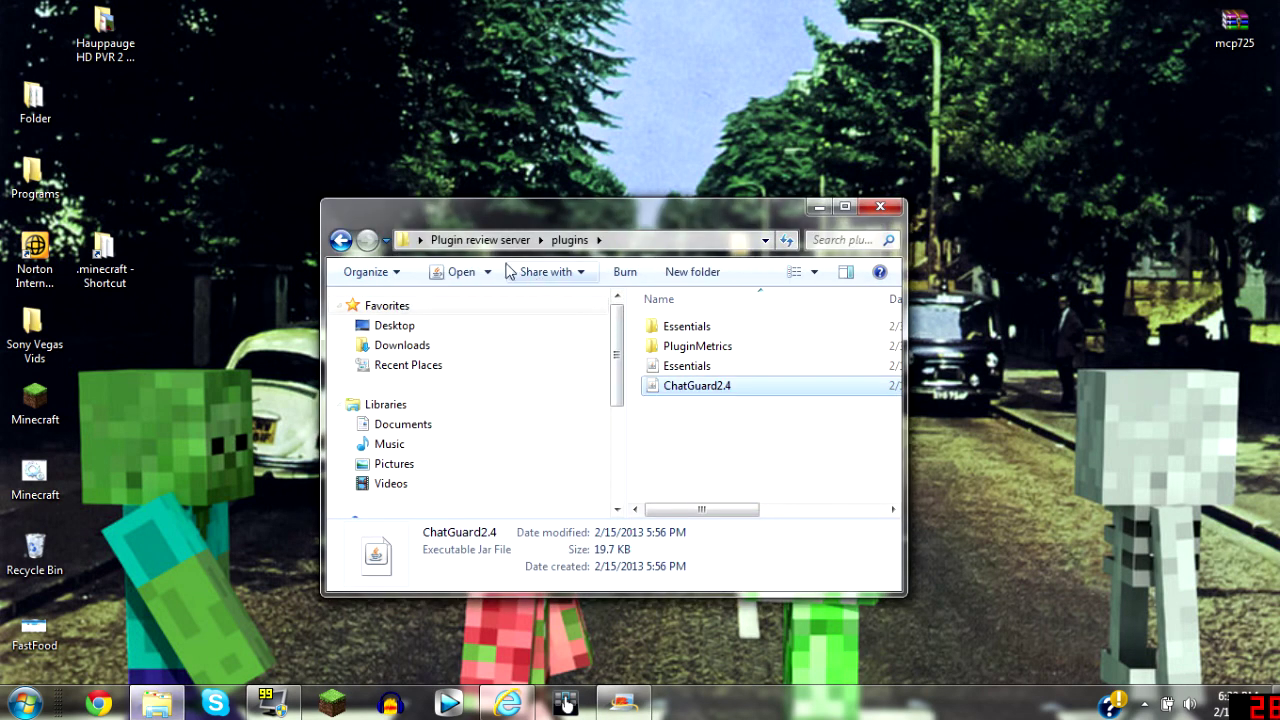
# - Start the Minecraft server with the run batch file in Plugin review server, and close the folder window
pyautogui.click(480, 240)
pyautogui.scroll(-3, 735, 405)
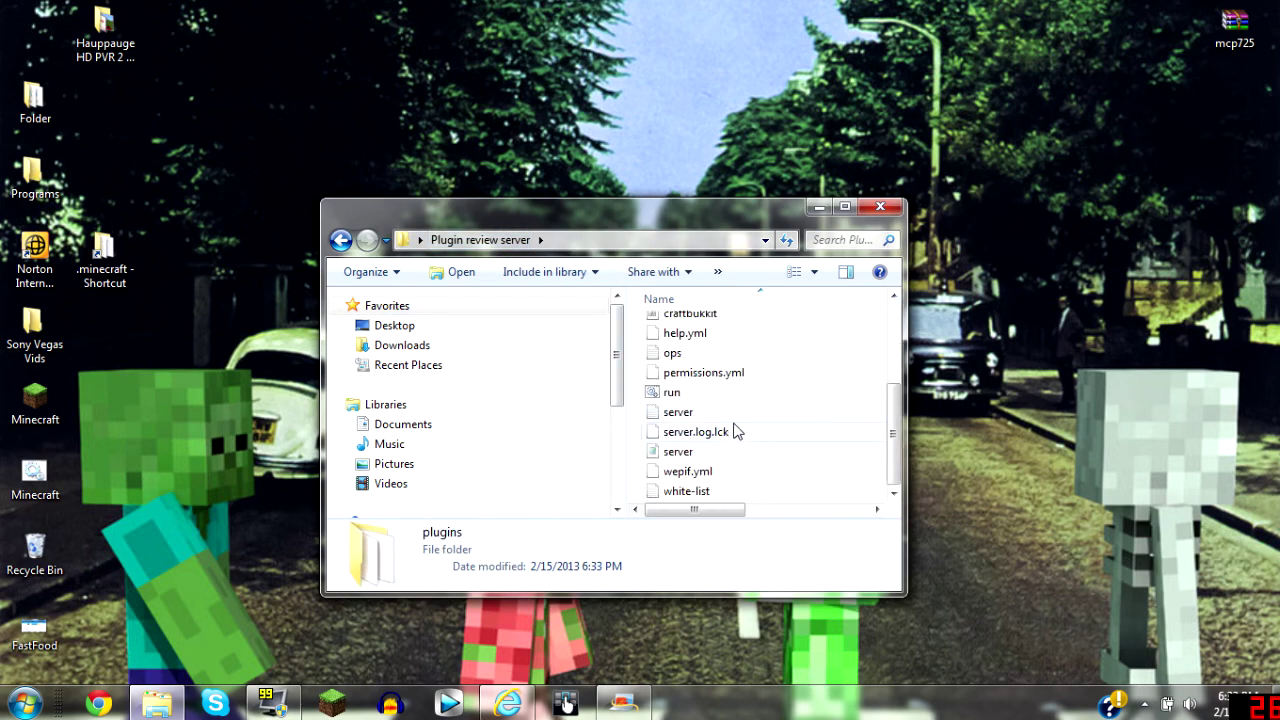
pyautogui.scroll(3, 737, 429)
pyautogui.scroll(-3, 730, 435)
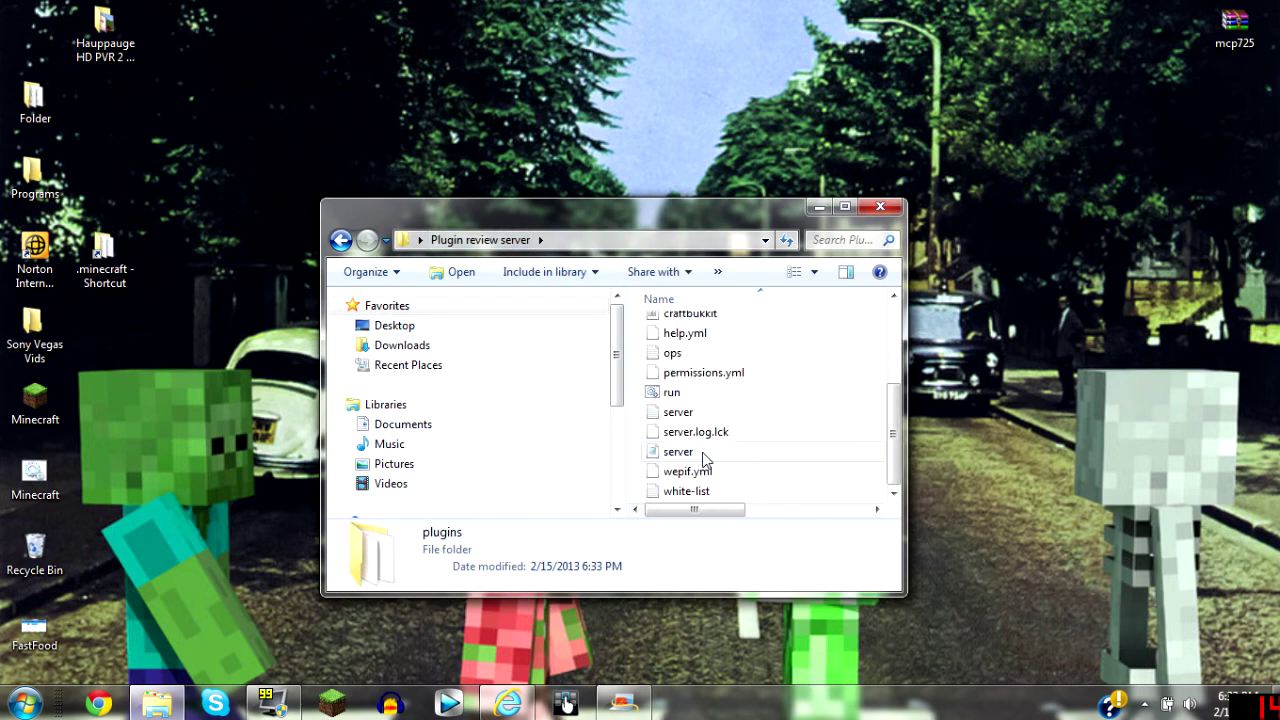
pyautogui.doubleClick(700, 393)
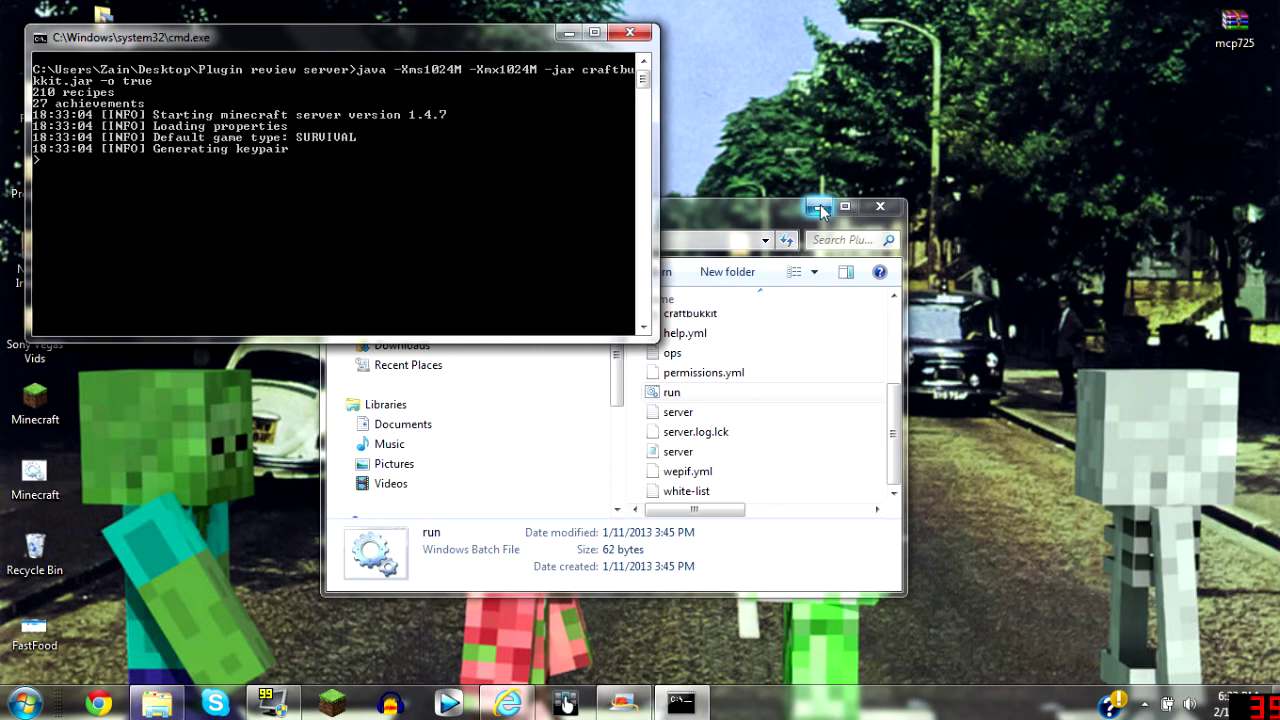
pyautogui.click(820, 204)
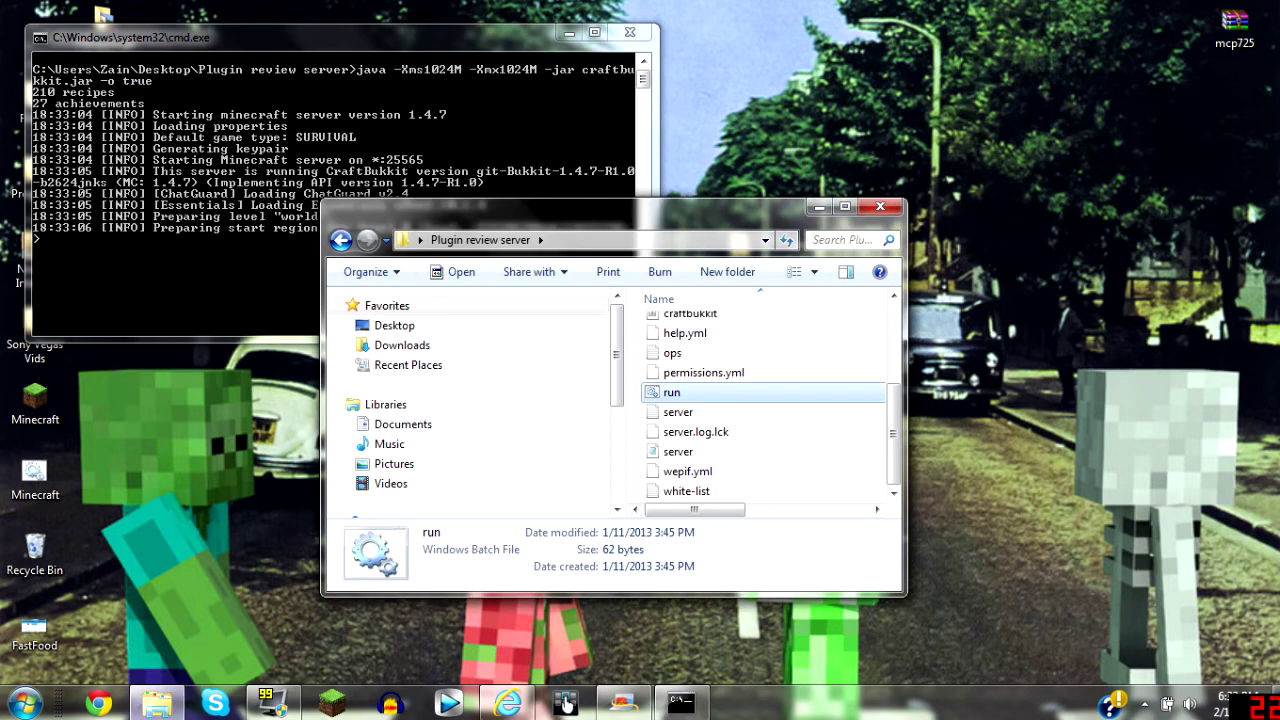
pyautogui.click(880, 206)
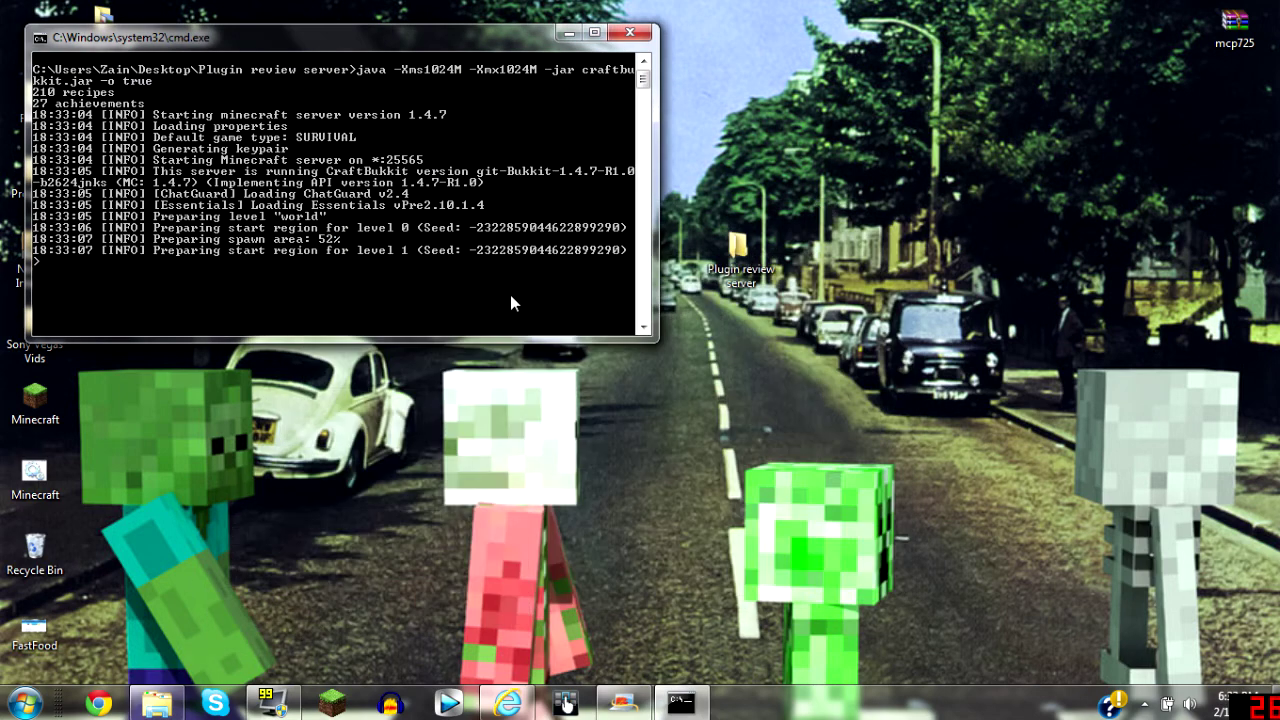
# - Launch Minecraft from the desktop and log in with the saved account
pyautogui.click(54, 408)
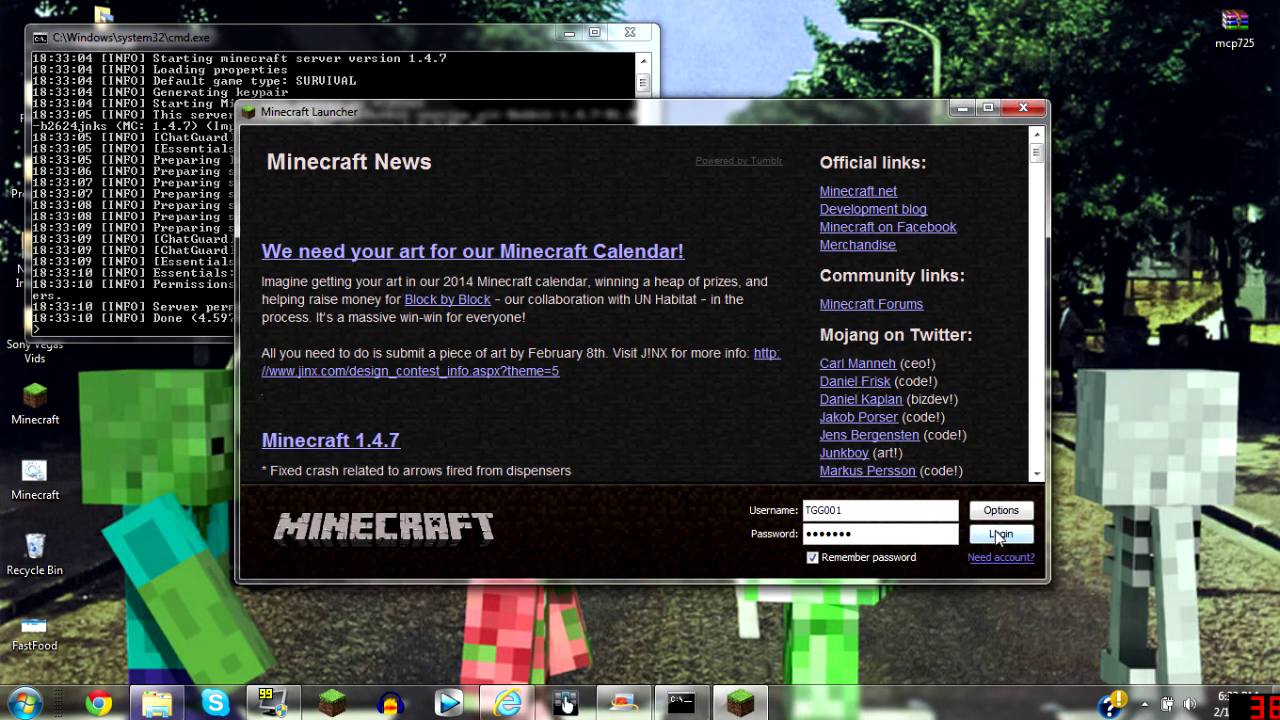
pyautogui.click(999, 535)
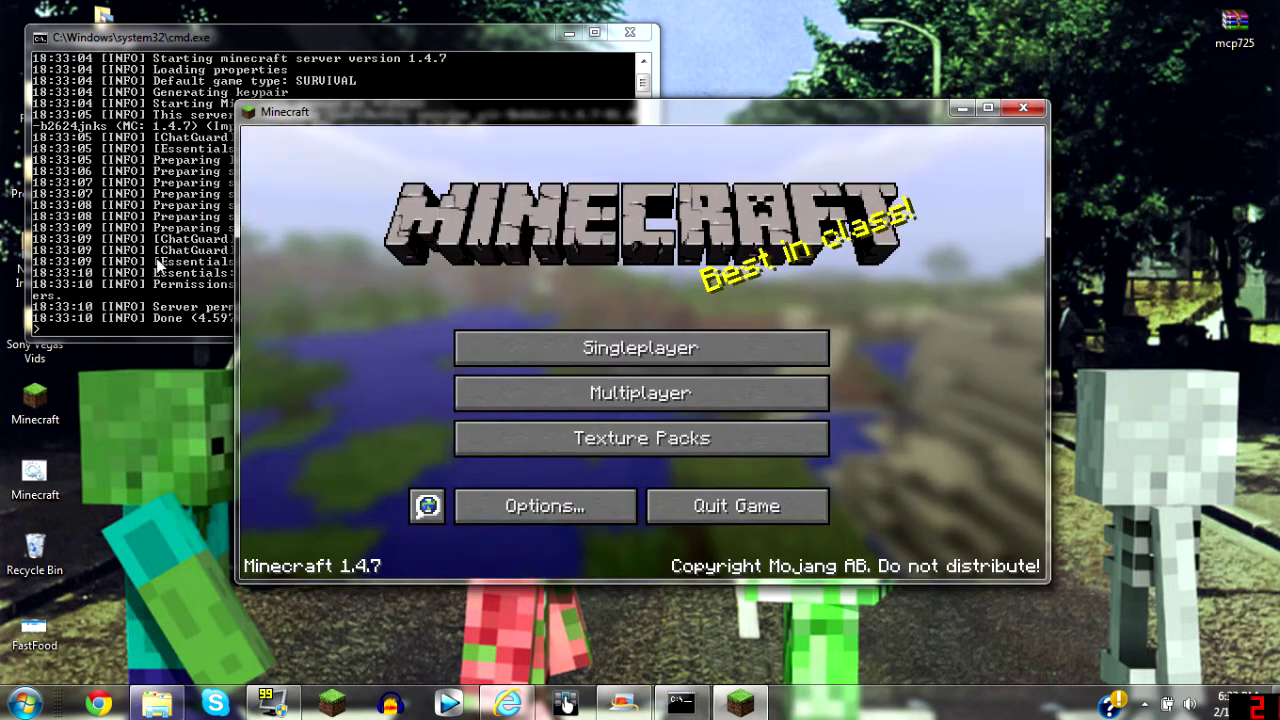
# - Shut down the Minecraft server with the stop command in its console
pyautogui.click(592, 63)
pyautogui.write('stop')
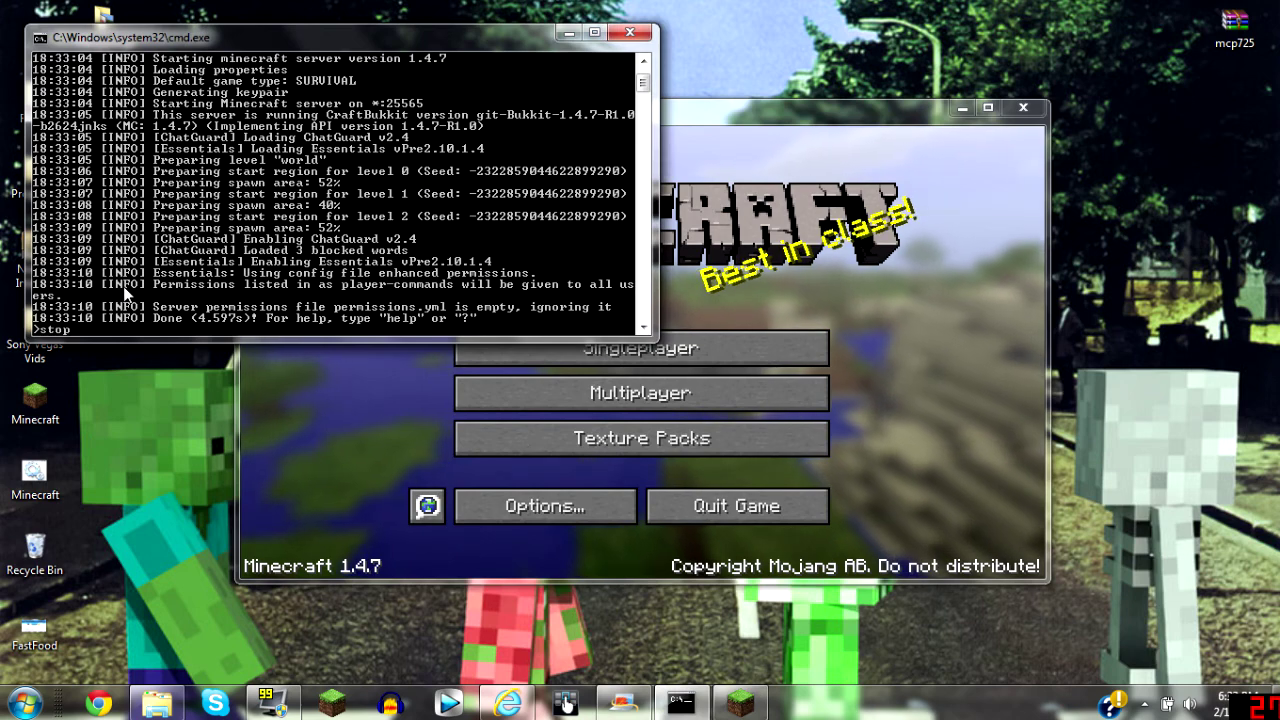
pyautogui.press('Return')
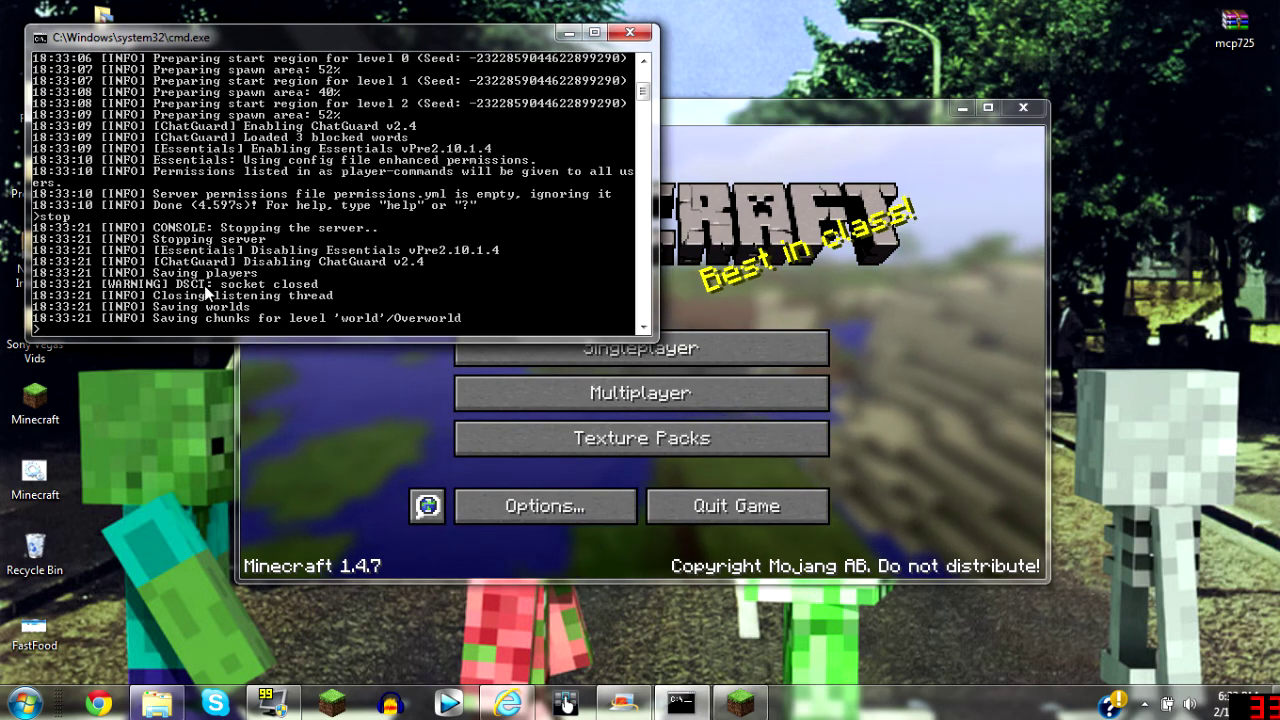
pyautogui.press('Return')
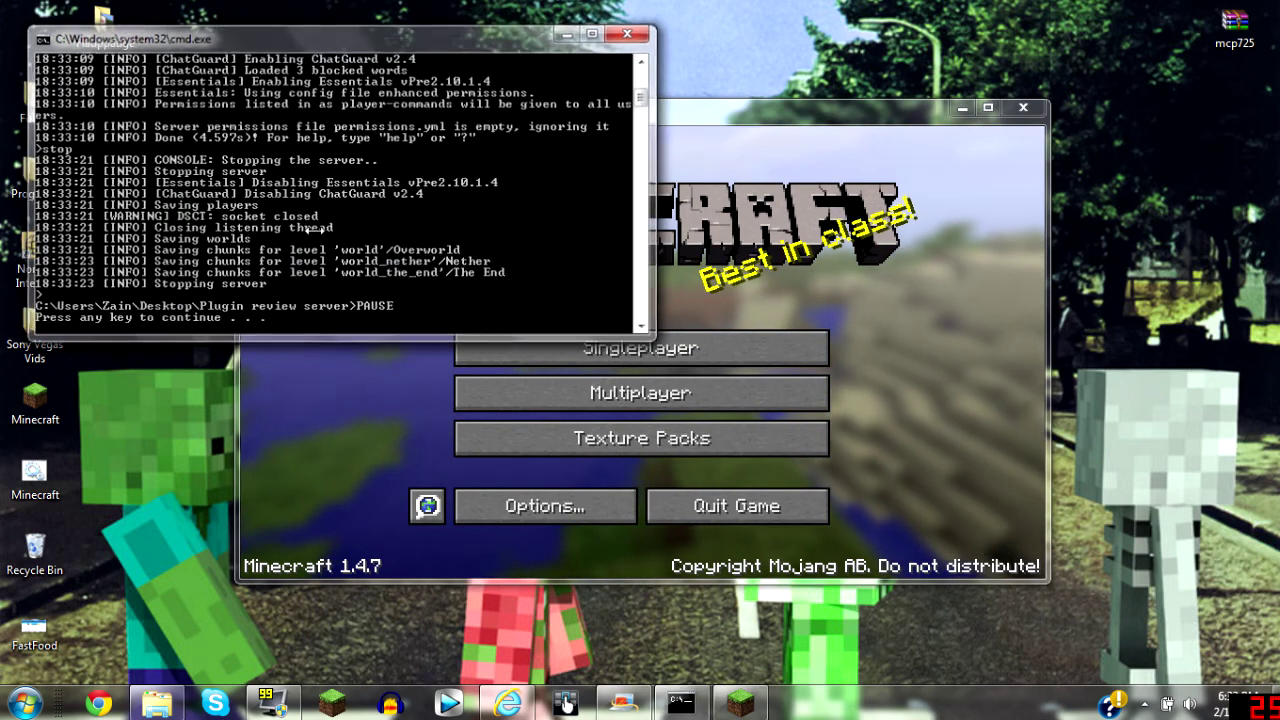
# - Open config.yml from the server's plugins\ChatGuard folder in Notepad++
pyautogui.click(157, 703)
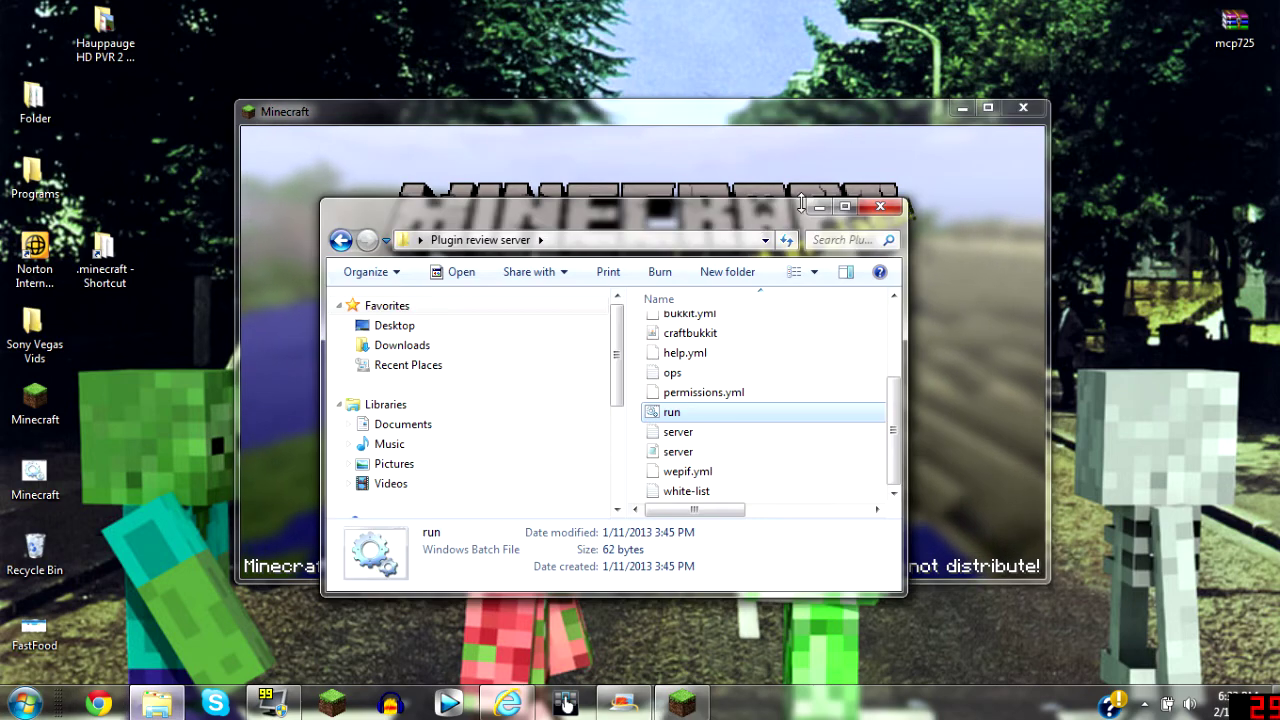
pyautogui.scroll(5, 707, 392)
pyautogui.doubleClick(757, 331)
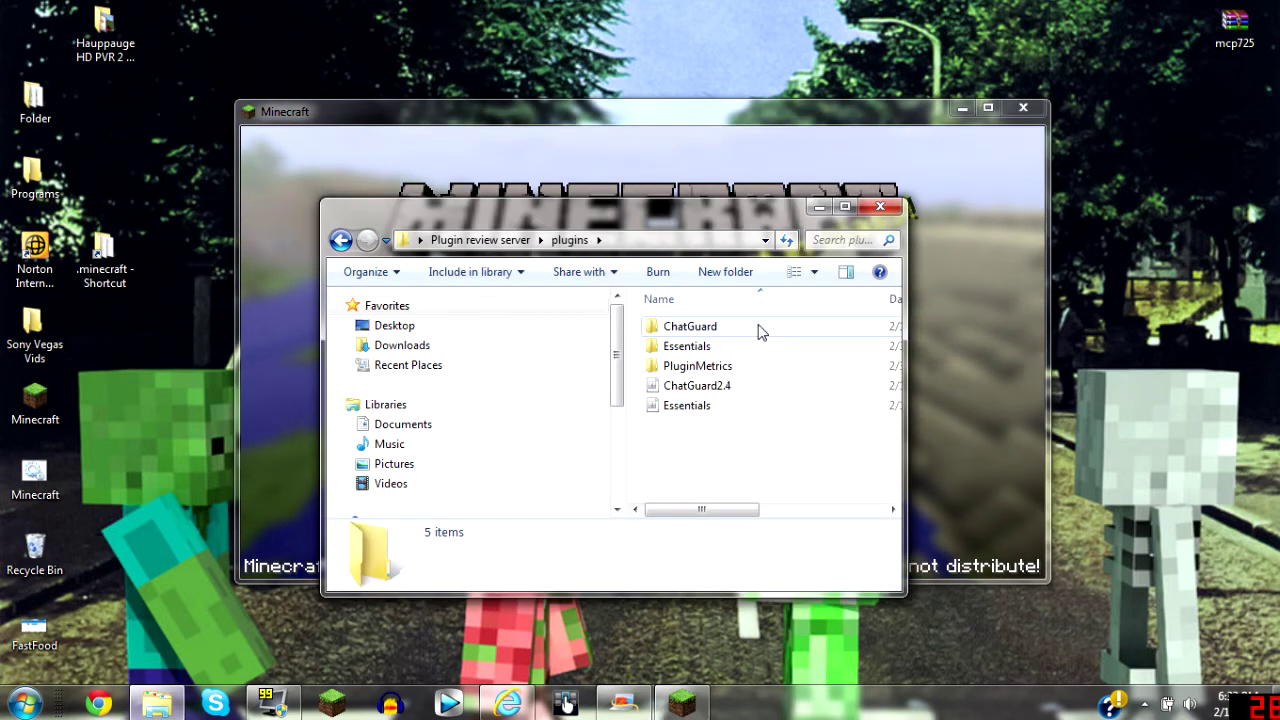
pyautogui.doubleClick(757, 331)
pyautogui.click(760, 331)
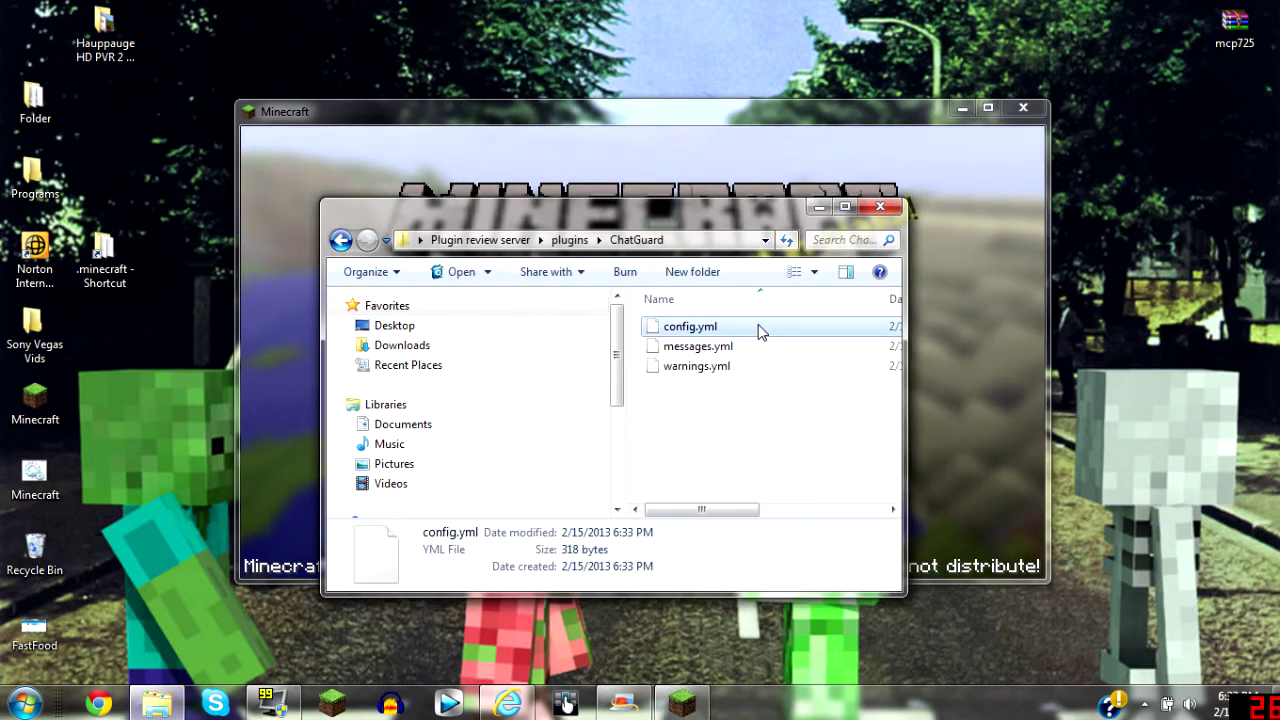
pyautogui.rightClick(760, 331)
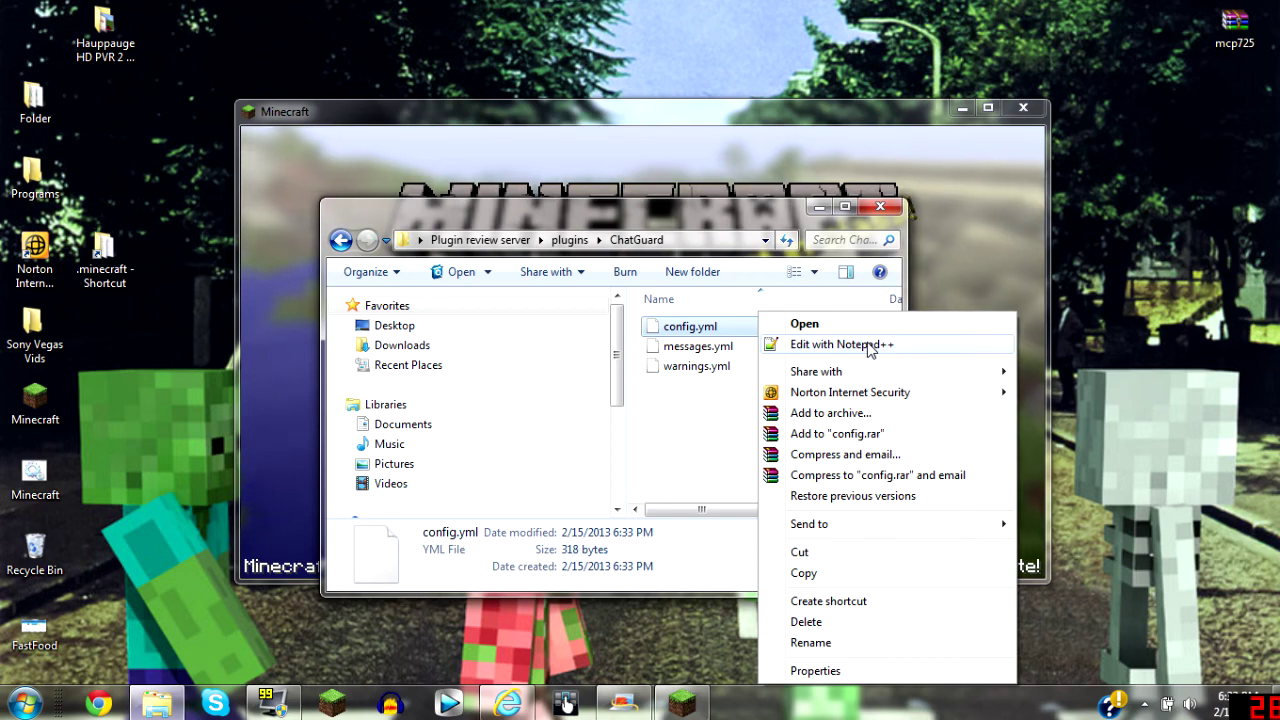
pyautogui.click(869, 345)
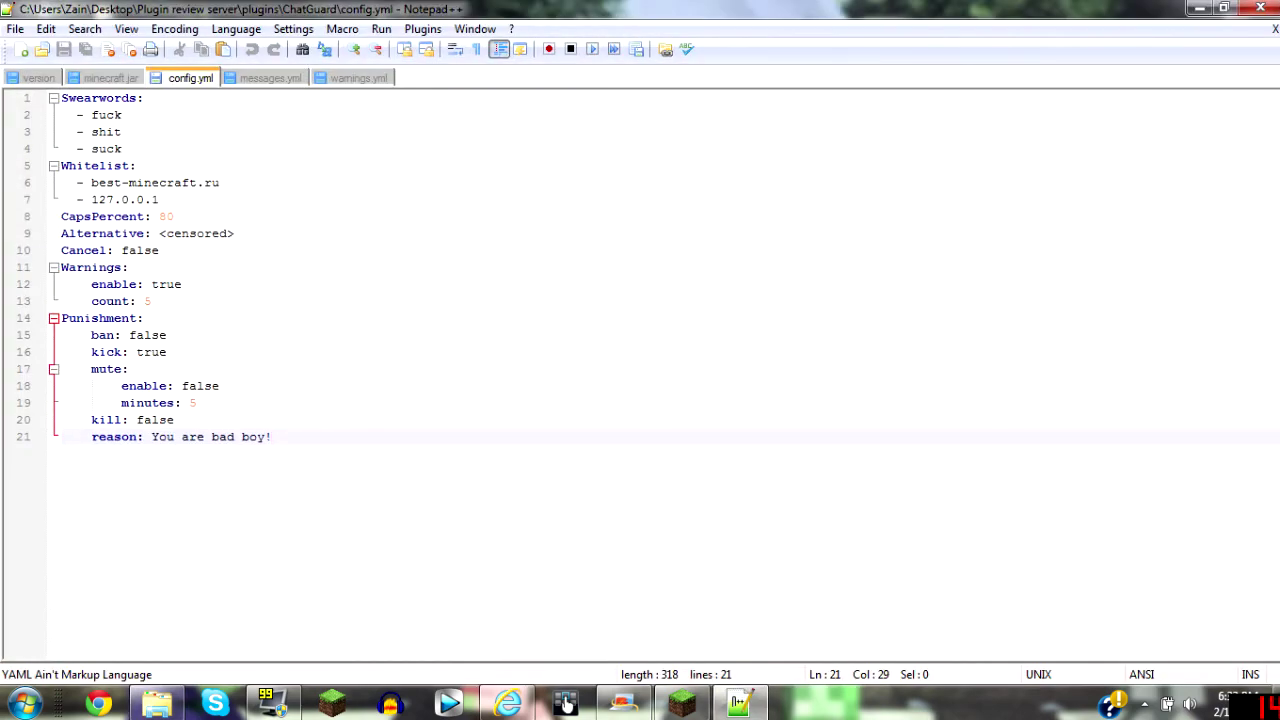
# - Collapse the Swearwords list in config.yml and review the Warnings and Punishment settings
pyautogui.click(53, 97)
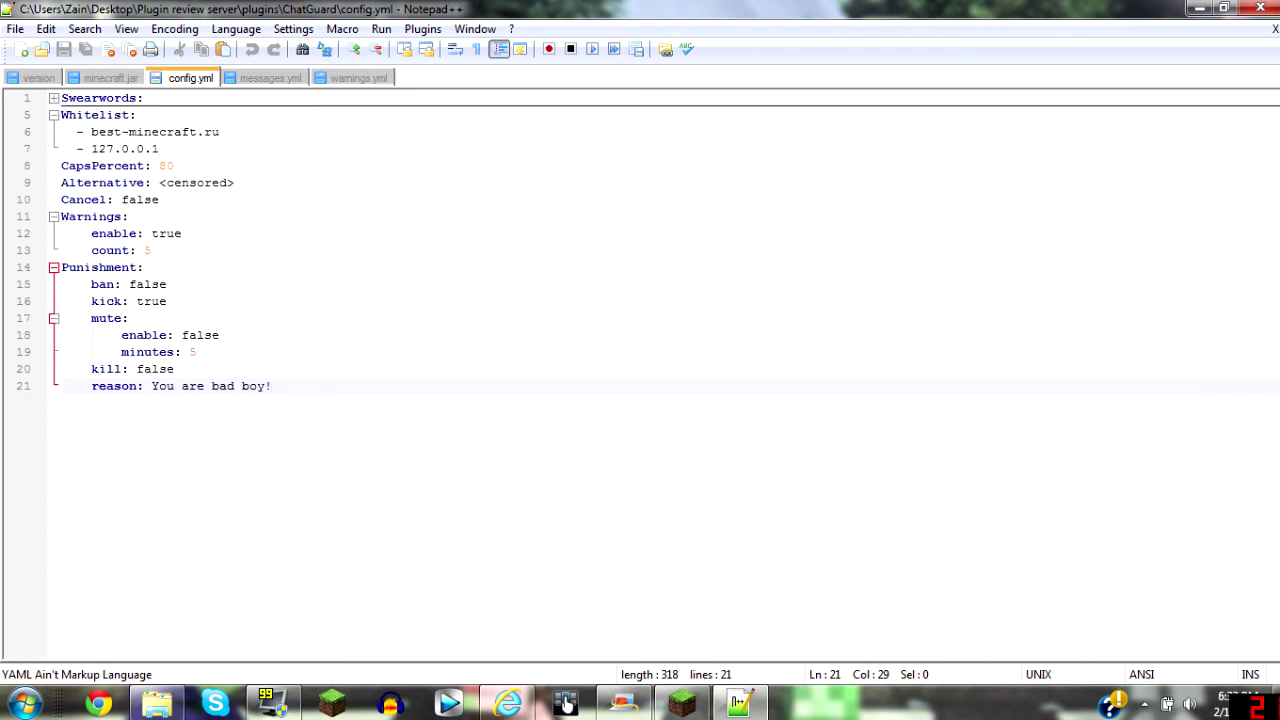
pyautogui.moveTo(69, 166); pyautogui.dragTo(154, 251)
pyautogui.click(236, 183)
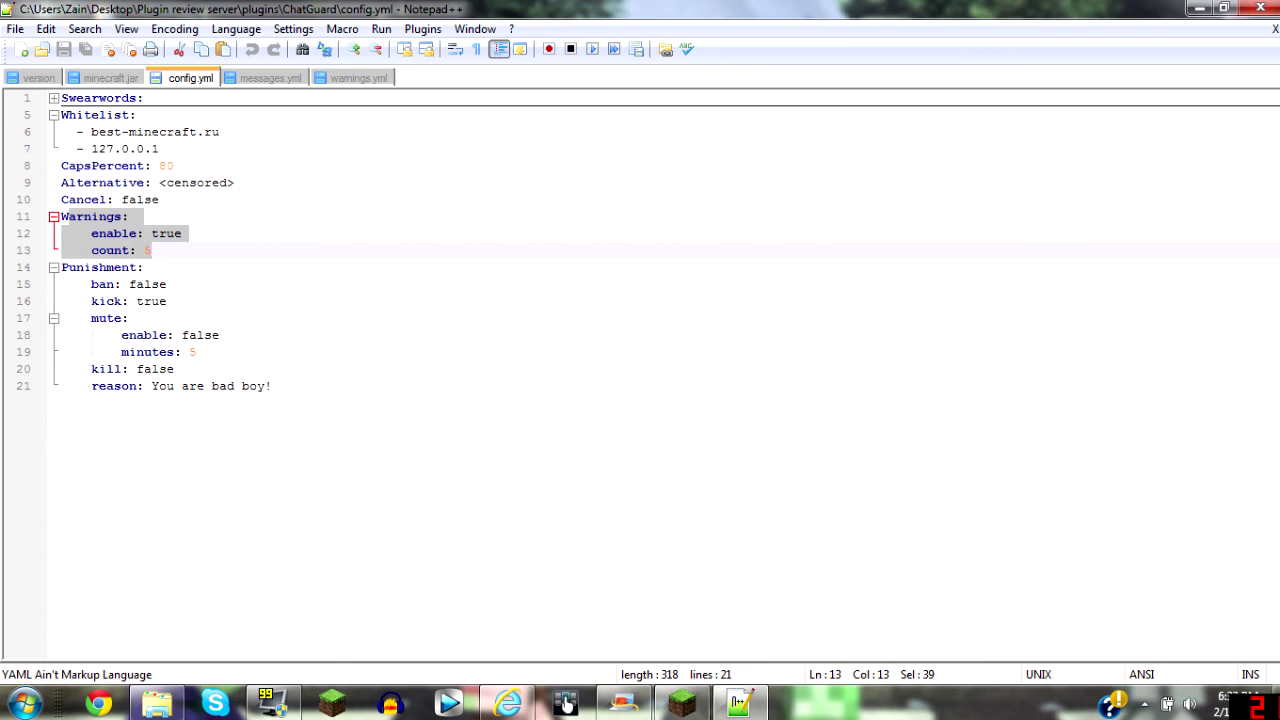
pyautogui.click(169, 284)
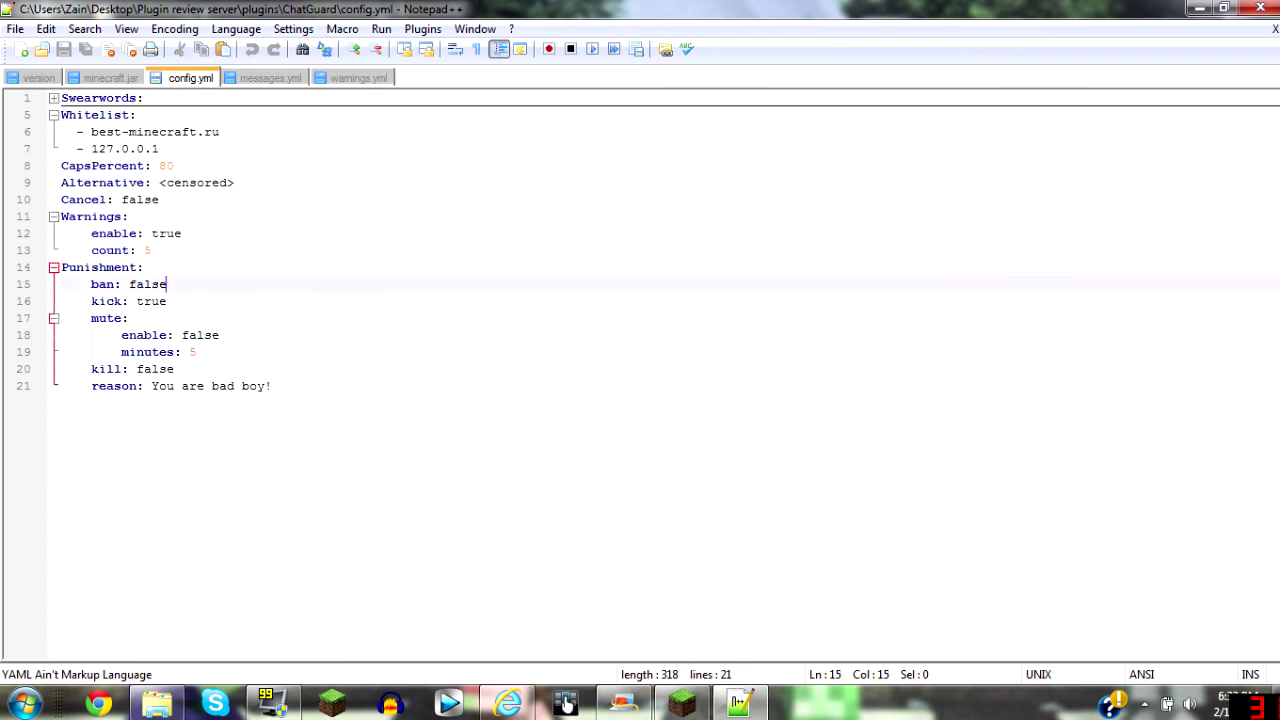
# - Replace the punishment reason in config.yml with "Noob!" and save the file
pyautogui.moveTo(151, 386); pyautogui.dragTo(265, 386)
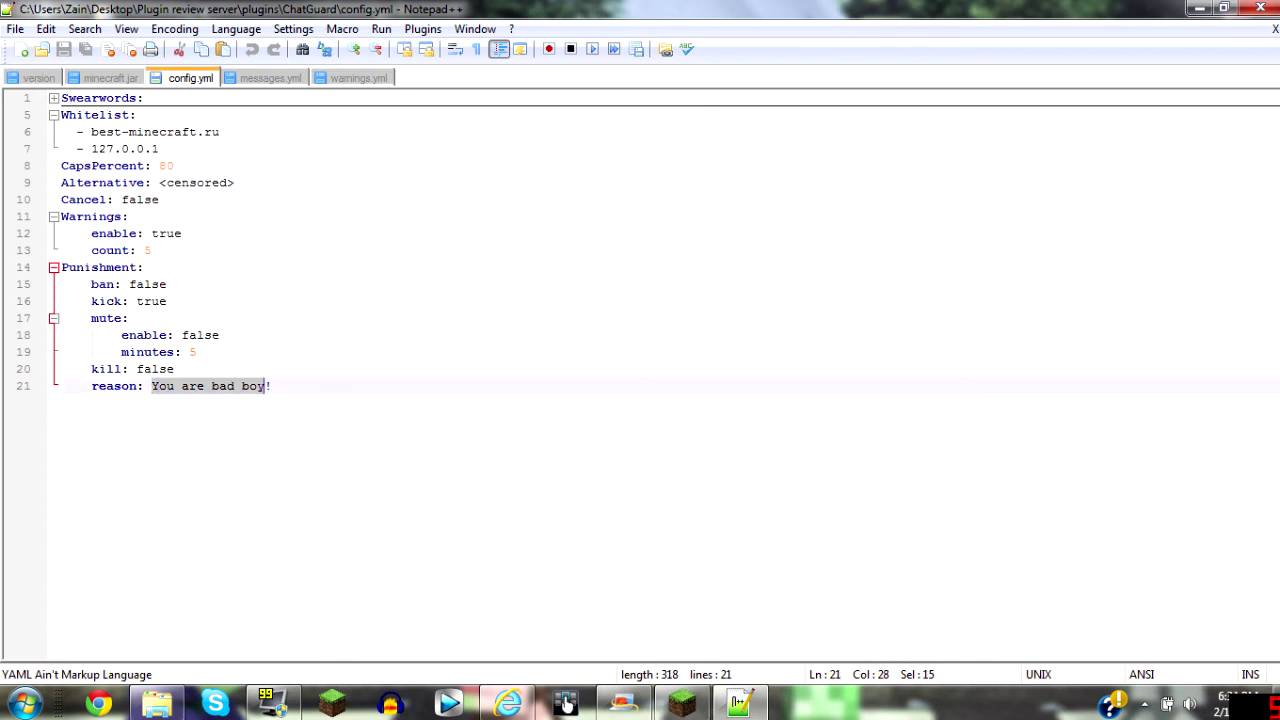
pyautogui.write('Noob!')
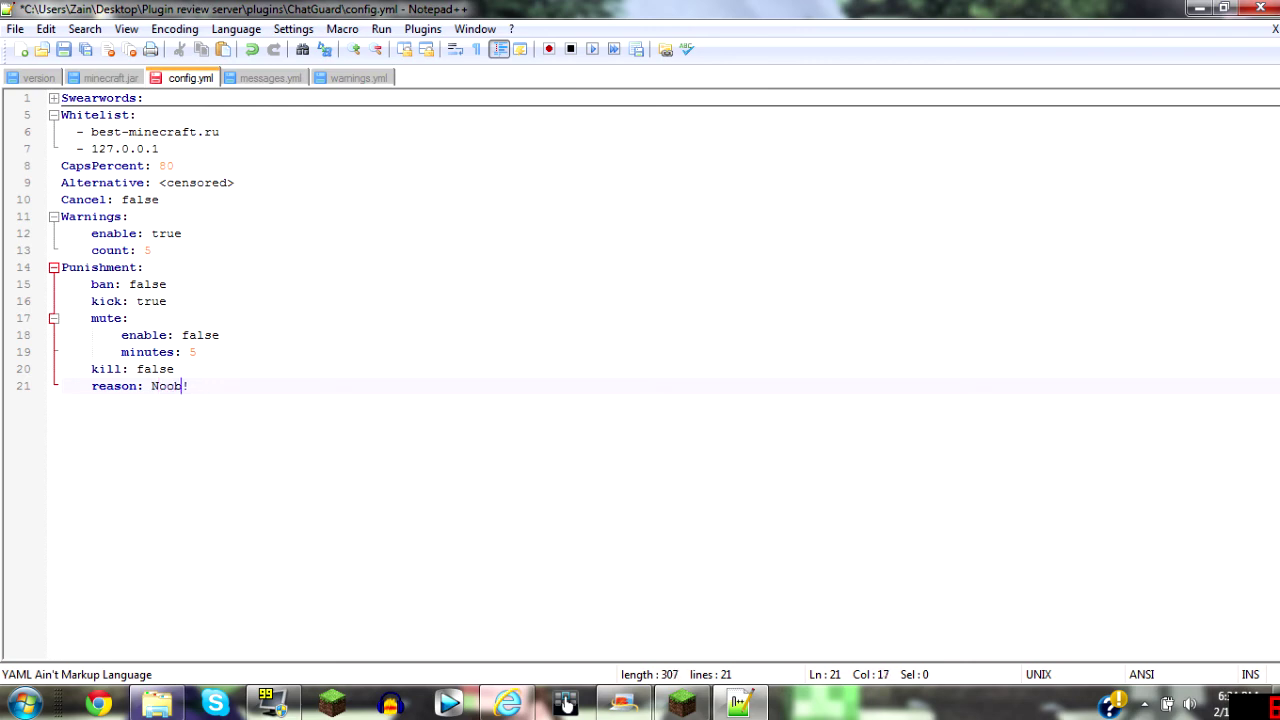
pyautogui.click(16, 28)
pyautogui.click(80, 112)
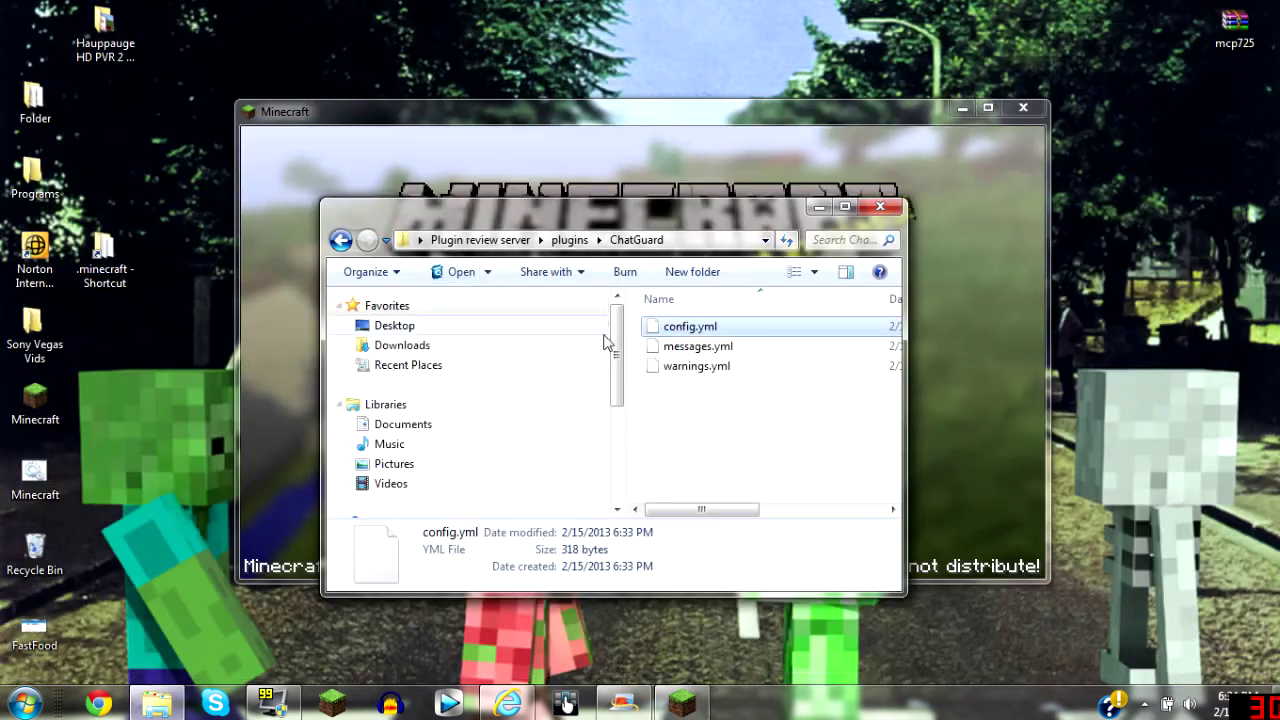
# - Open messages.yml in Notepad++, review the plugin's message texts, and return to the ChatGuard folder
pyautogui.rightClick(700, 346)
pyautogui.click(771, 343)
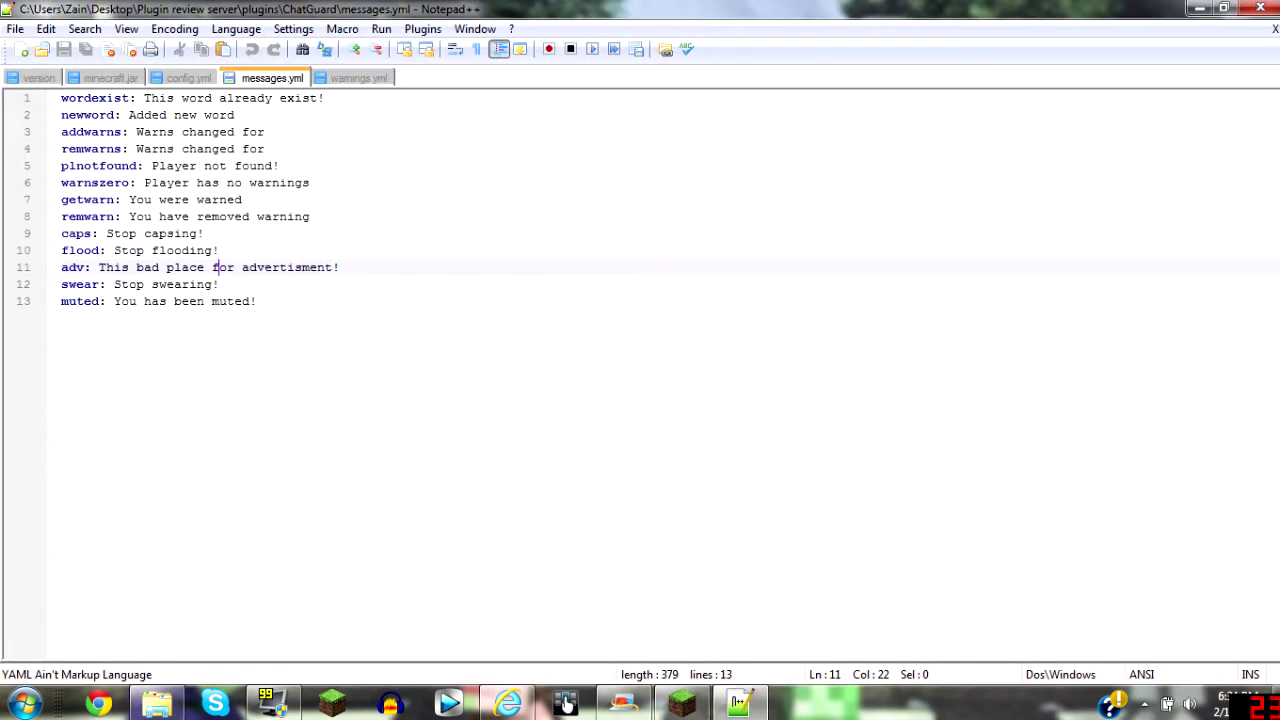
pyautogui.moveTo(24, 100); pyautogui.dragTo(181, 314)
pyautogui.click(182, 315)
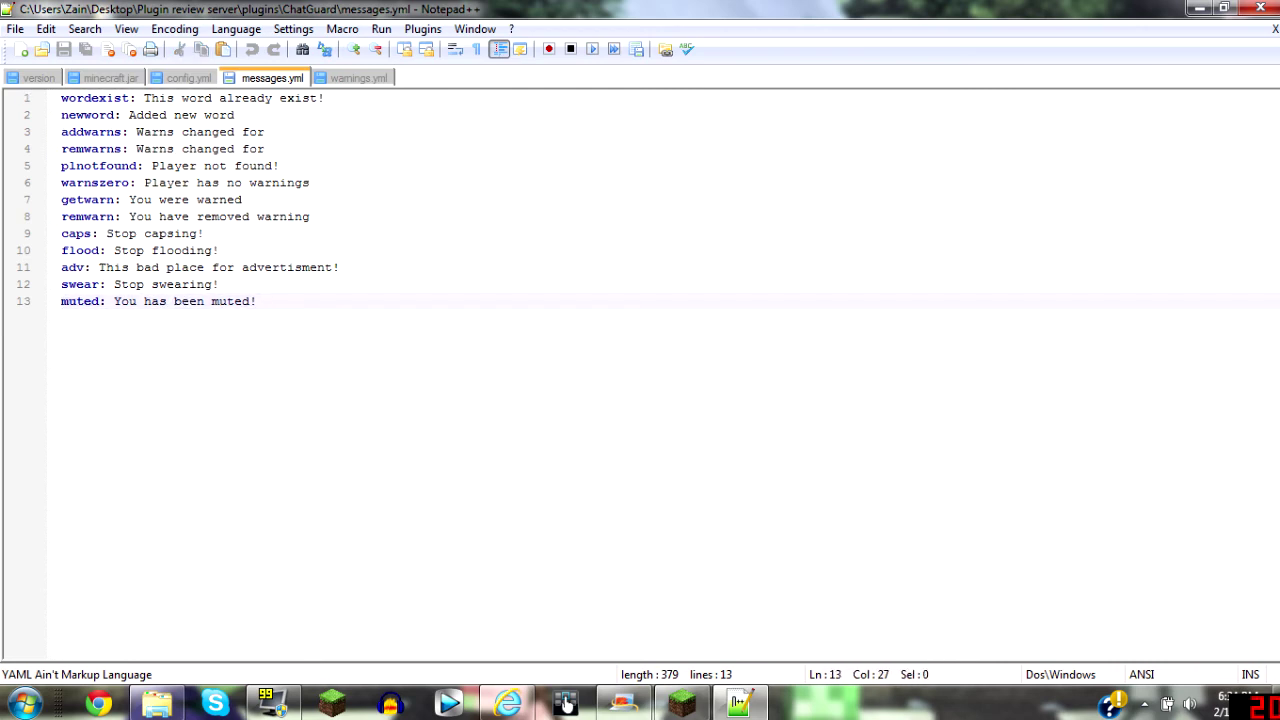
pyautogui.press('Up')
pyautogui.press('Left')
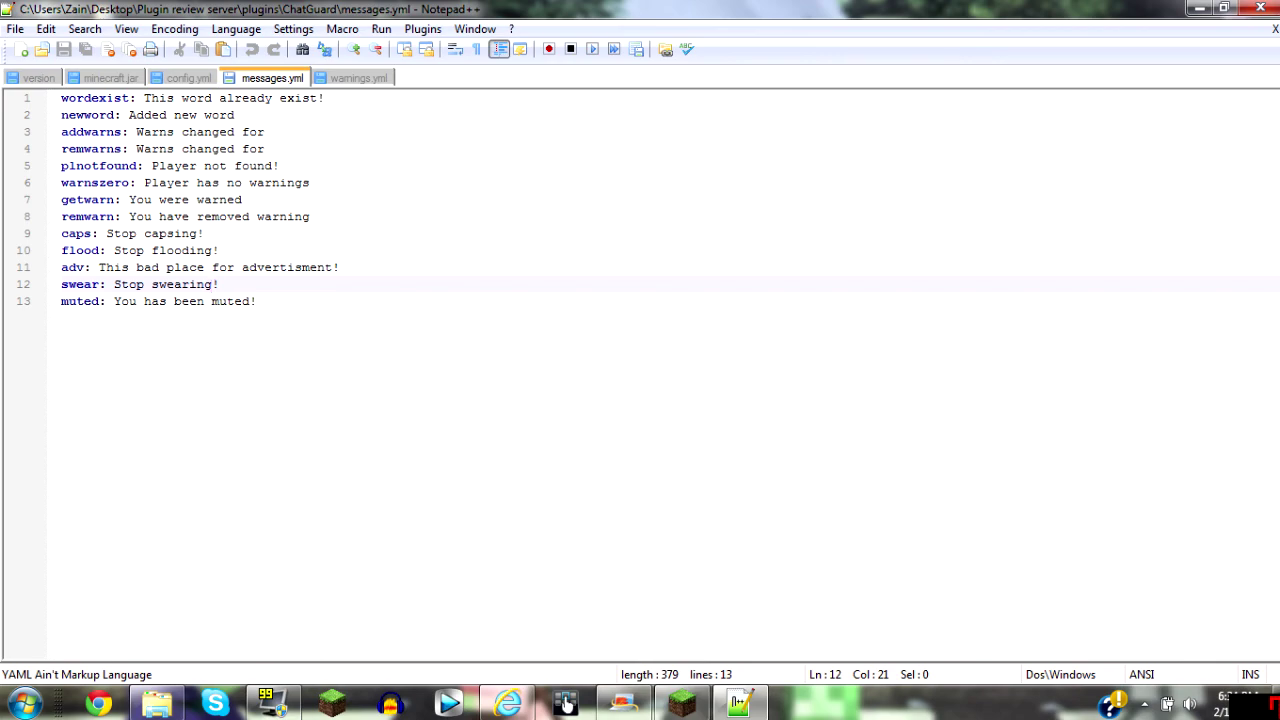
pyautogui.press('Up')
pyautogui.press('Left')
pyautogui.press('Left')
pyautogui.press('Left')
pyautogui.press('Left')
pyautogui.press('Left')
pyautogui.click(46, 28)
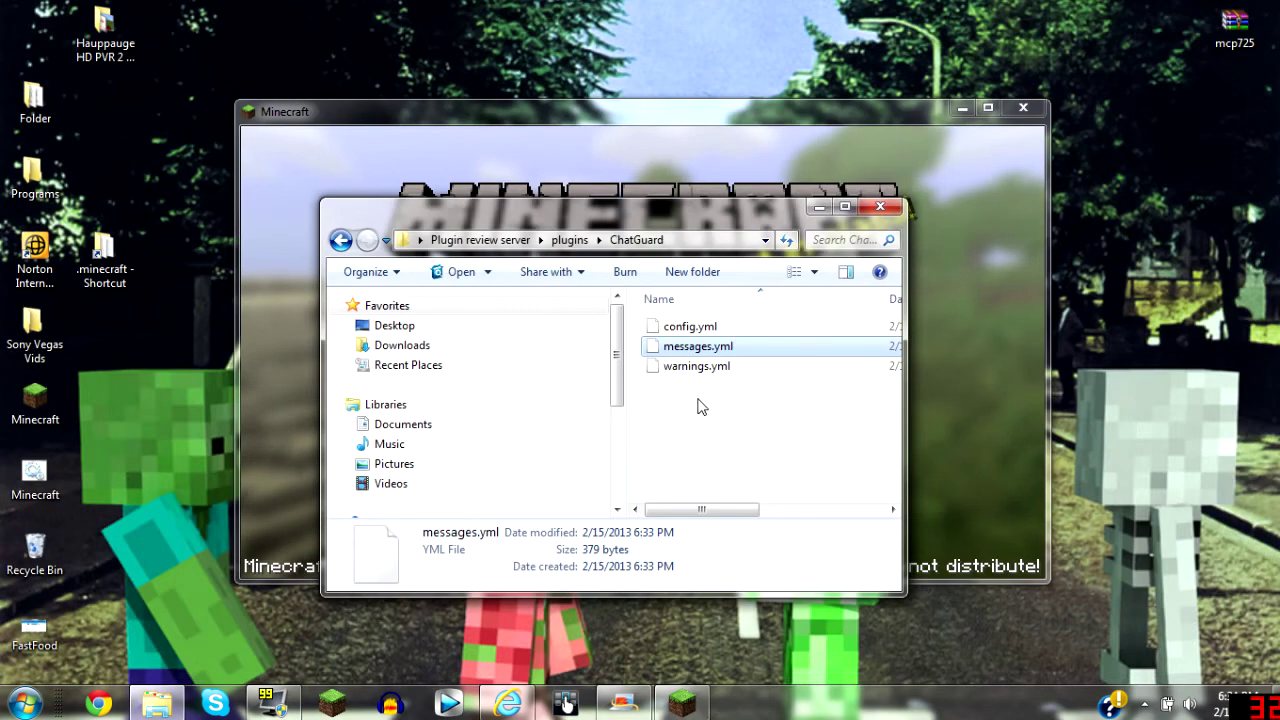
# - Open warnings.yml in Notepad++, review its contents, and return to the ChatGuard folder
pyautogui.doubleClick(700, 367)
pyautogui.rightClick(727, 367)
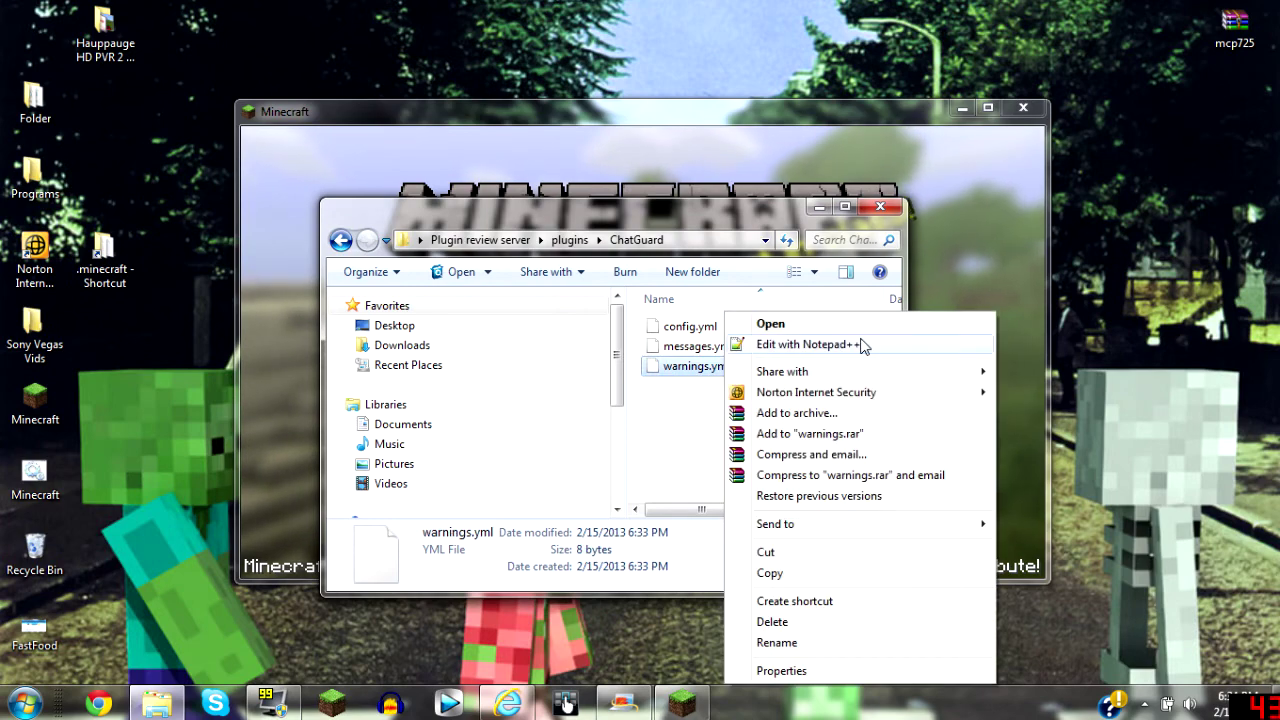
pyautogui.click(860, 344)
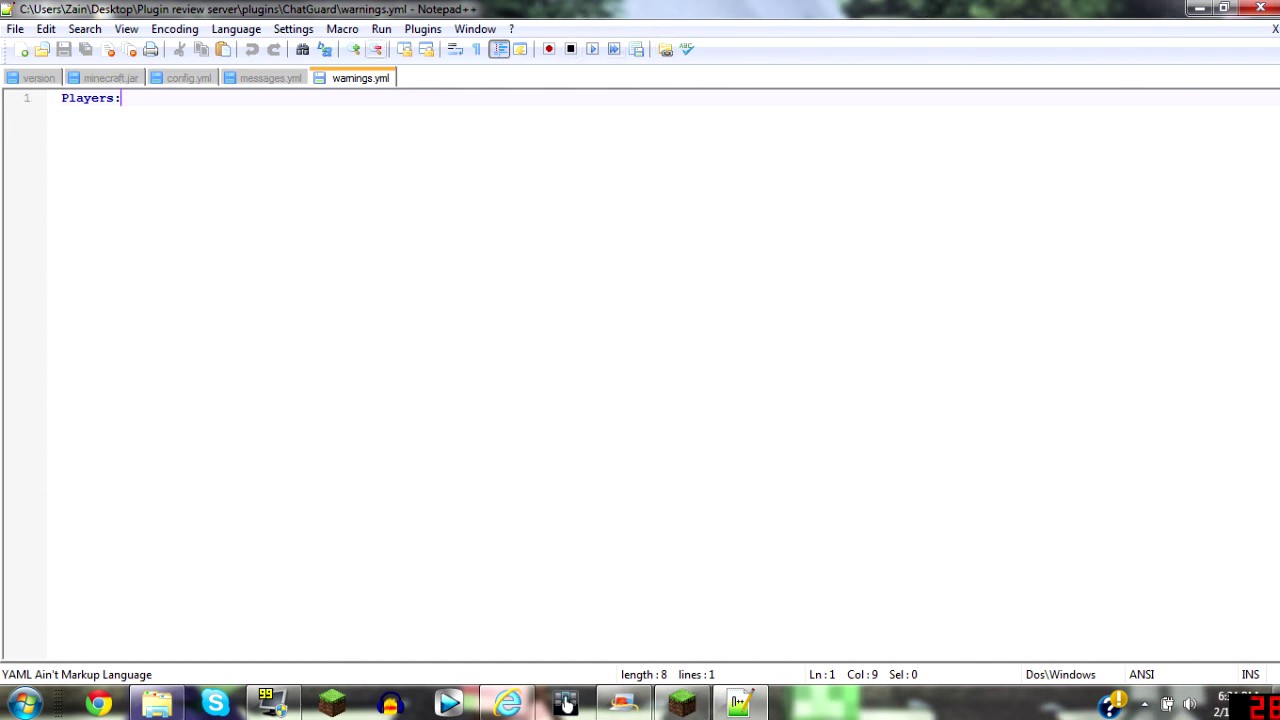
pyautogui.click(1260, 8)
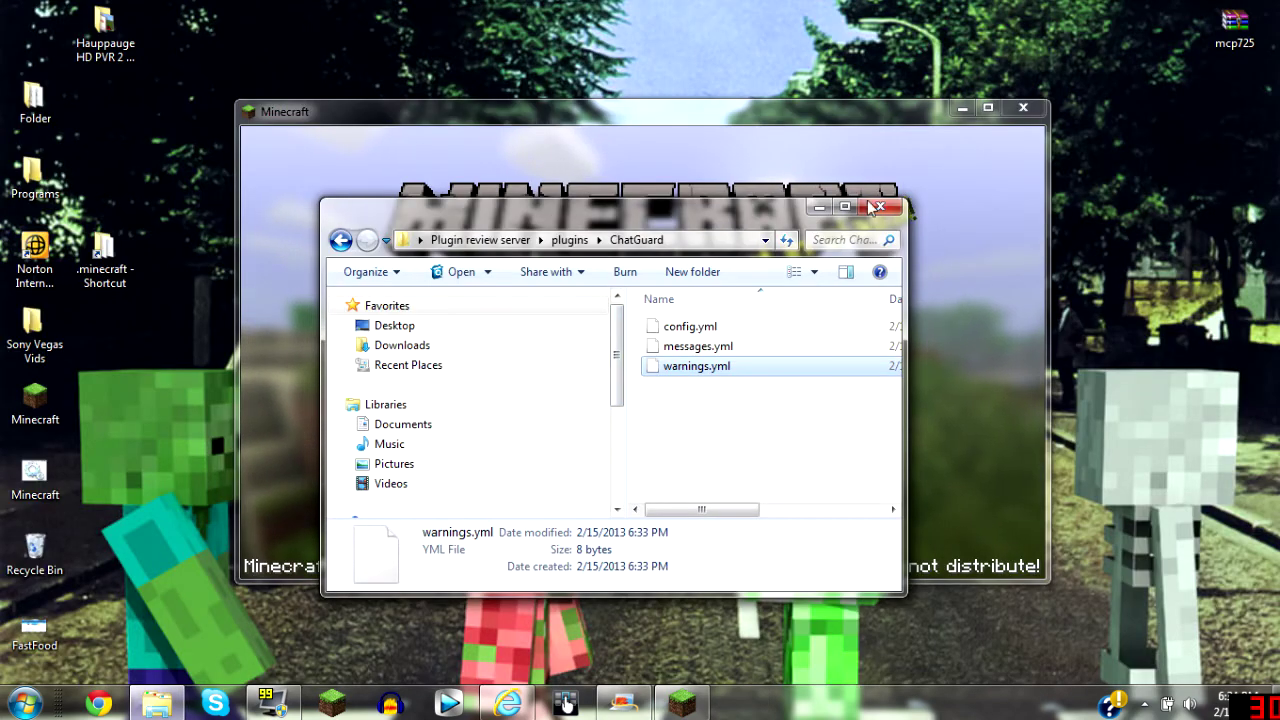
# - Go back to the Plugin review server folder and start the server with its run file
pyautogui.click(569, 240)
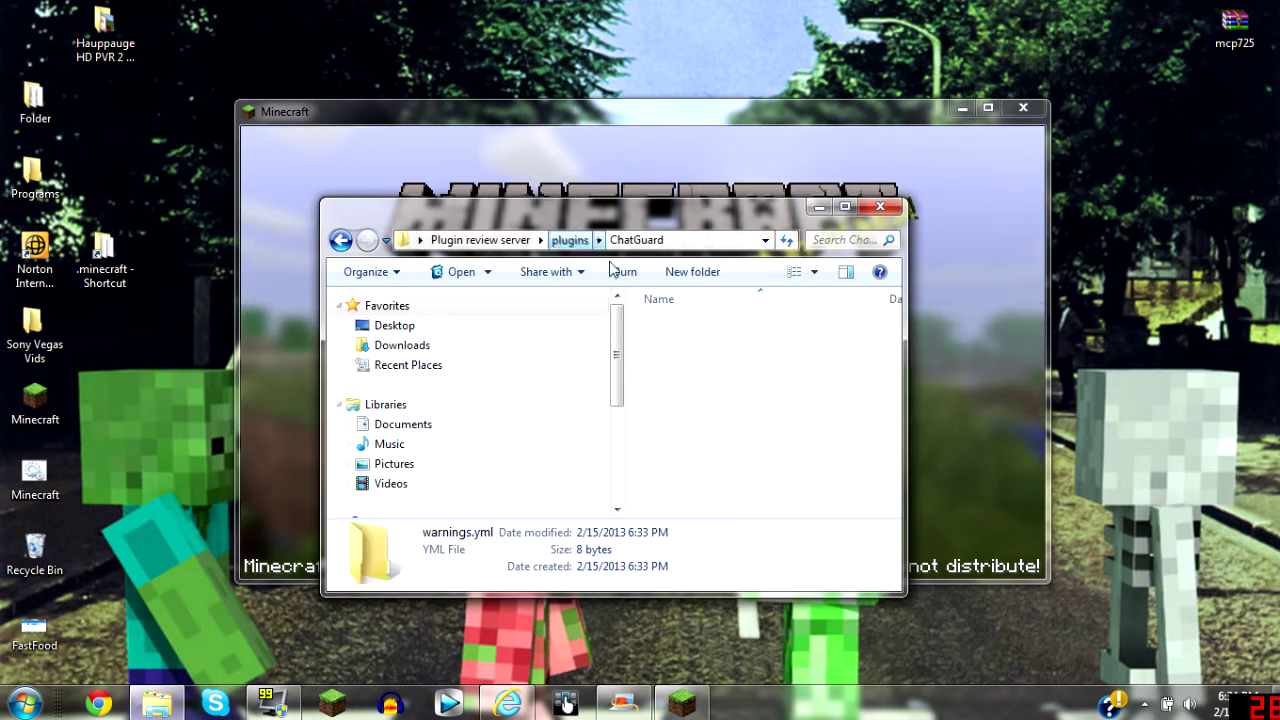
pyautogui.click(480, 240)
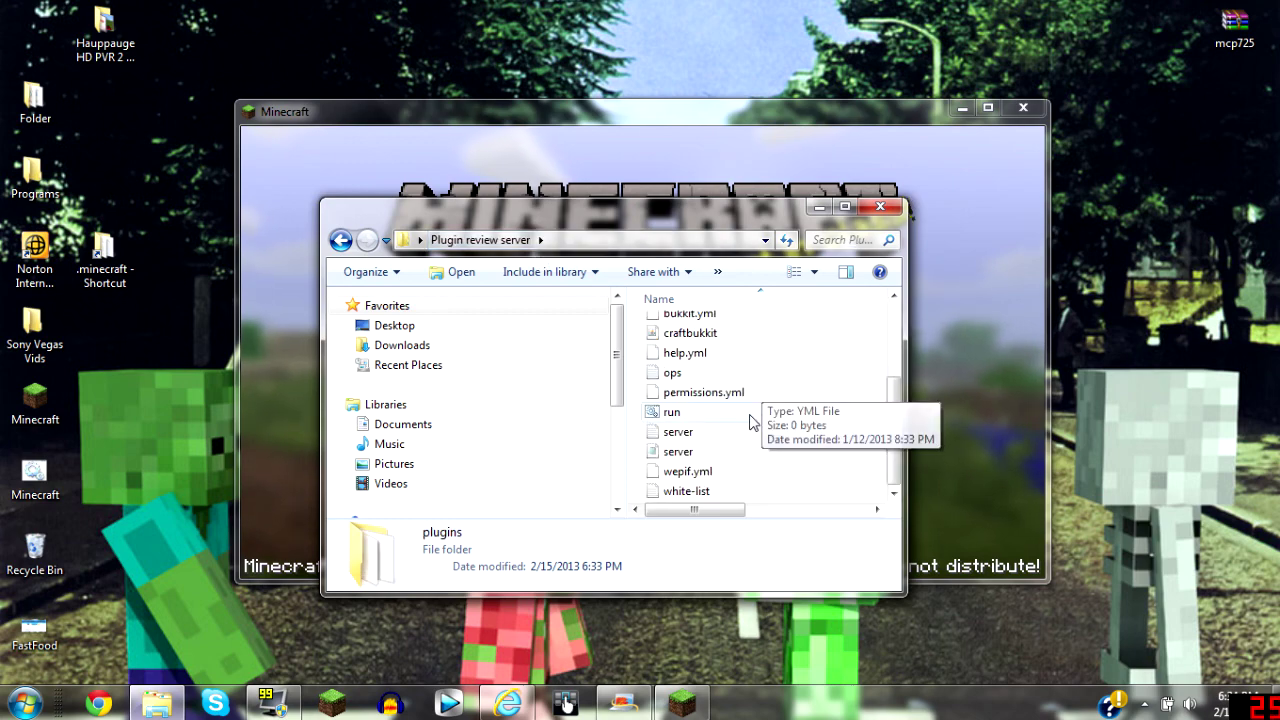
pyautogui.scroll(-3, 705, 480)
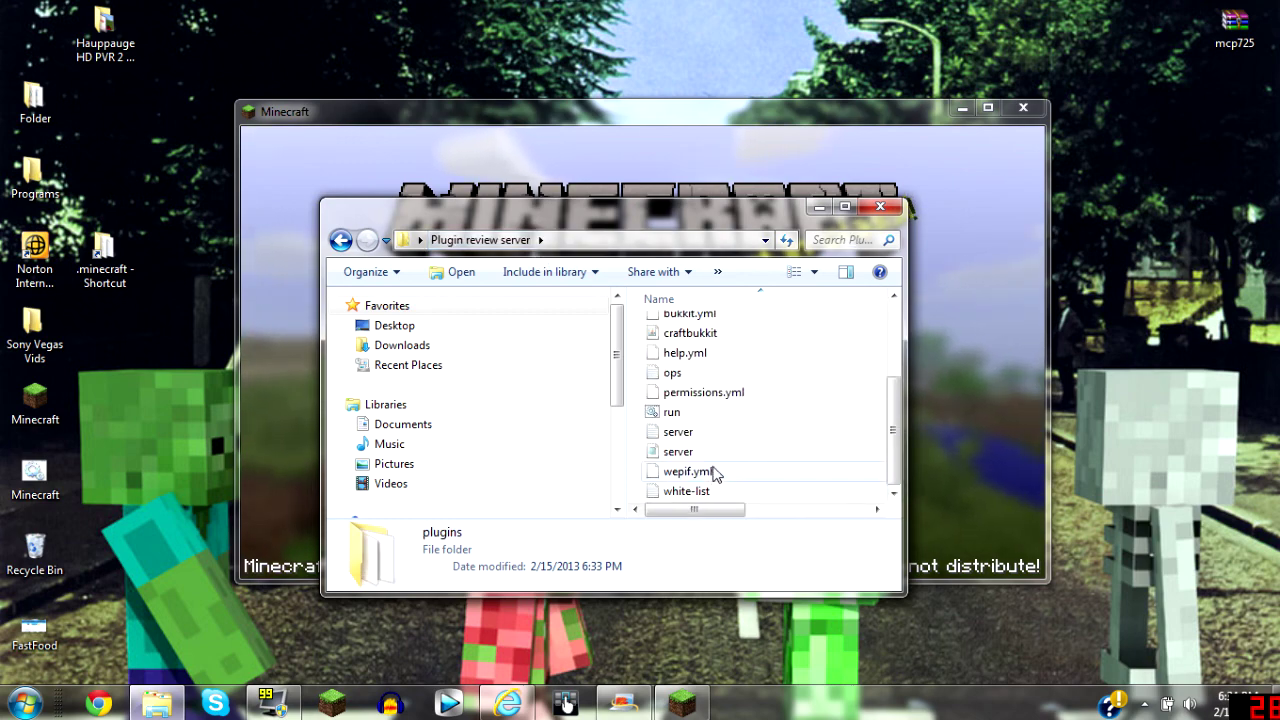
pyautogui.doubleClick(705, 413)
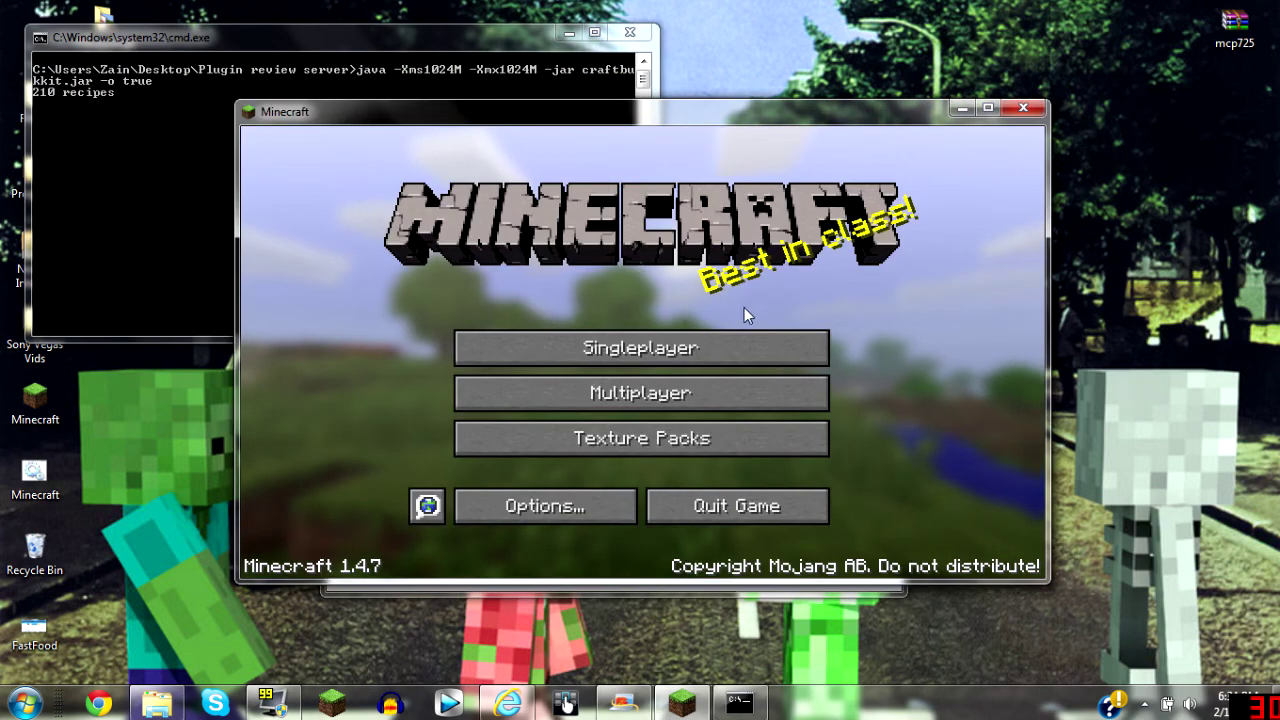
# - Maximize the Minecraft window and join the multiplayer server at localhost by direct connection
pyautogui.click(708, 393)
pyautogui.click(988, 107)
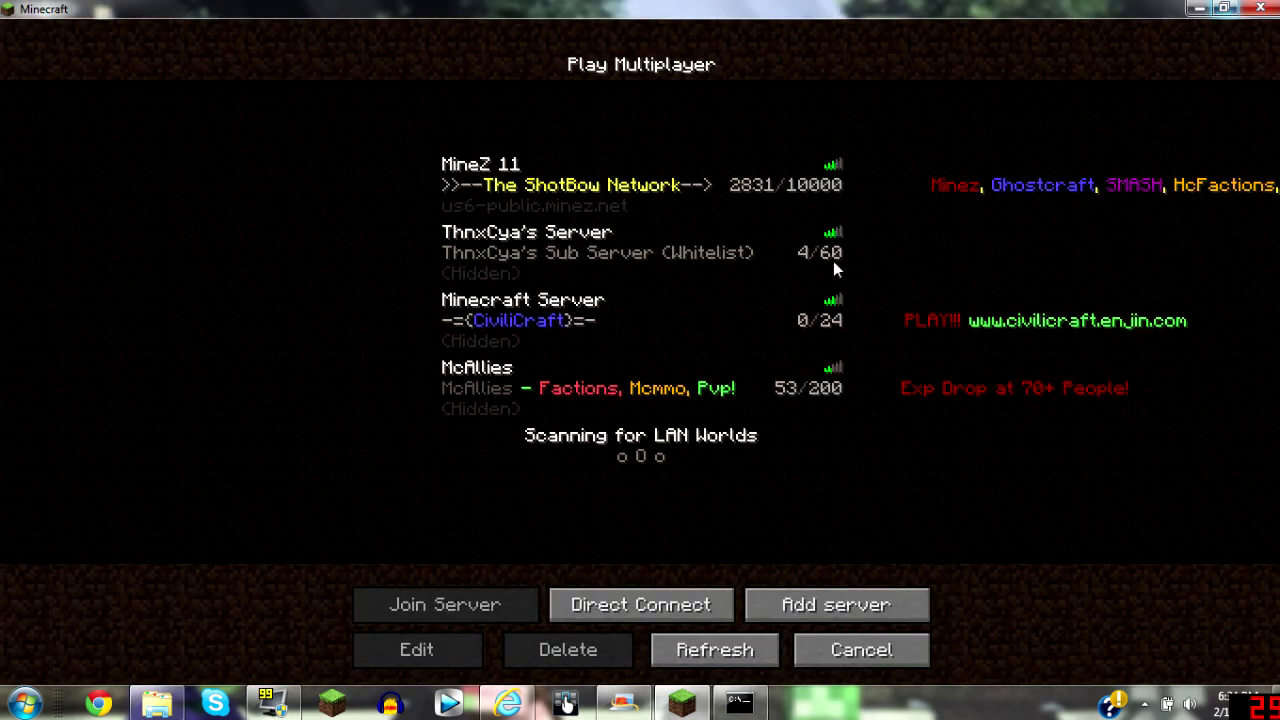
pyautogui.click(671, 607)
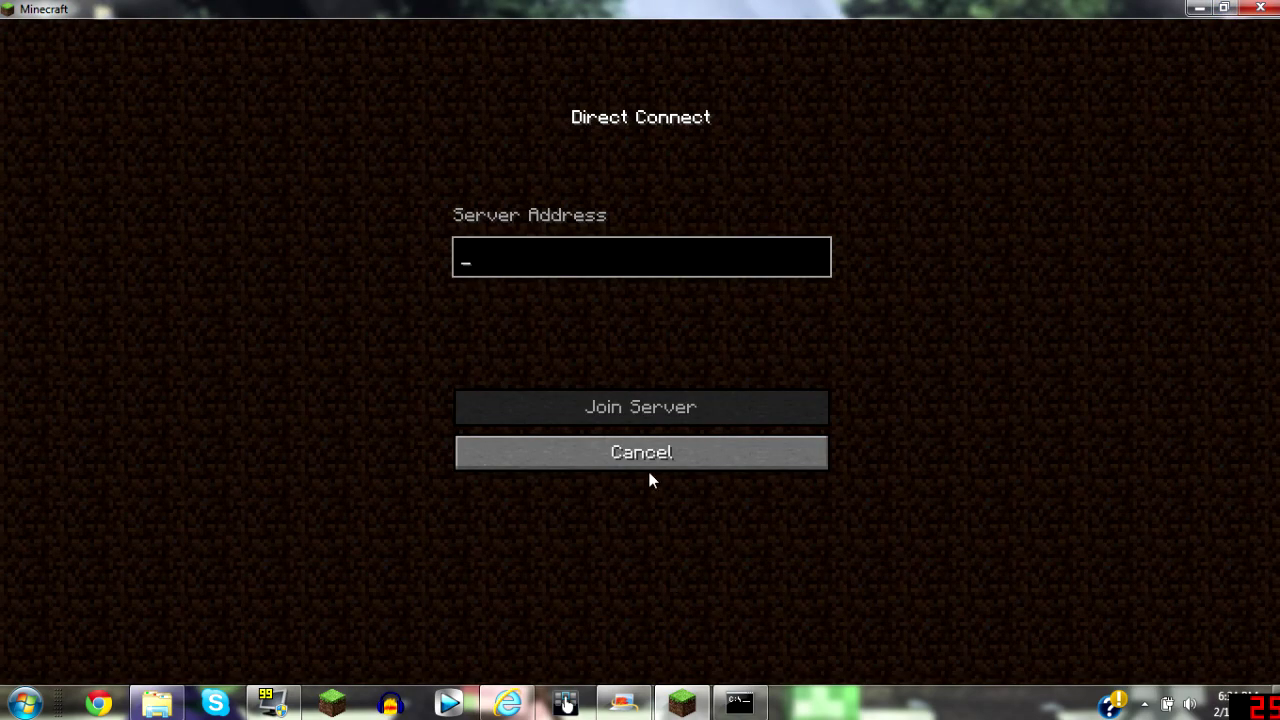
pyautogui.write('localhost')
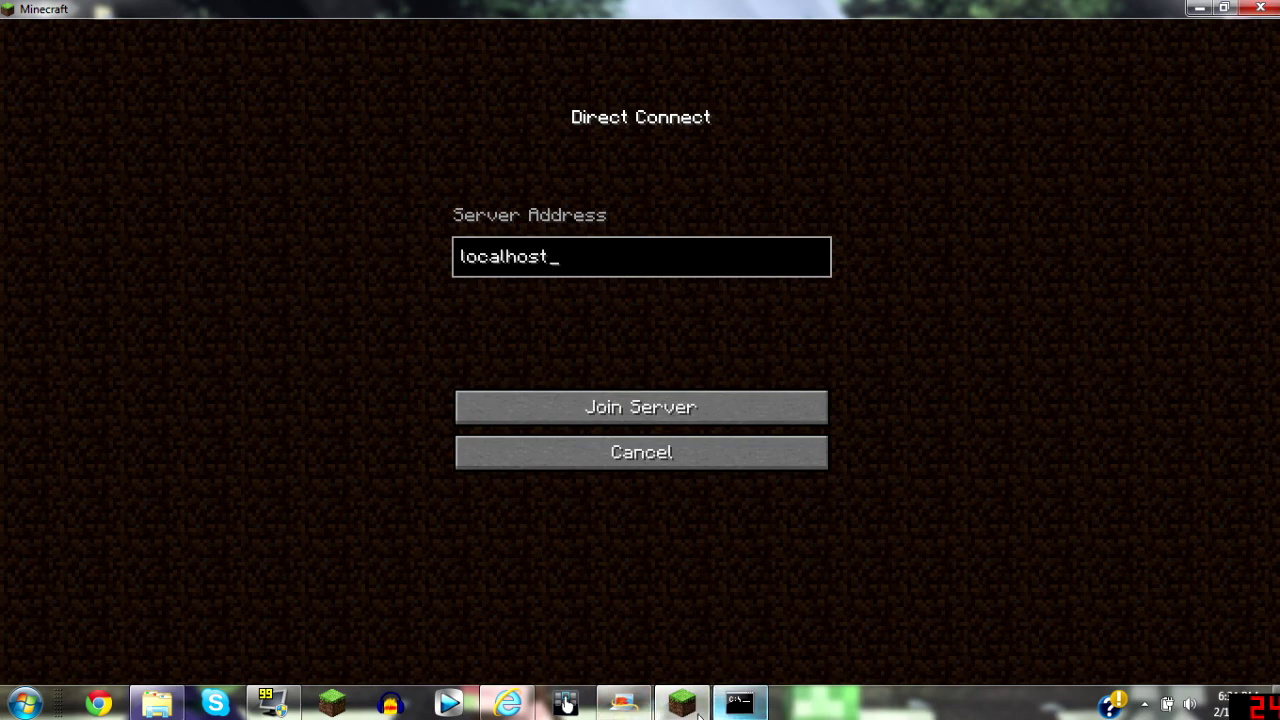
pyautogui.moveTo(702, 713)
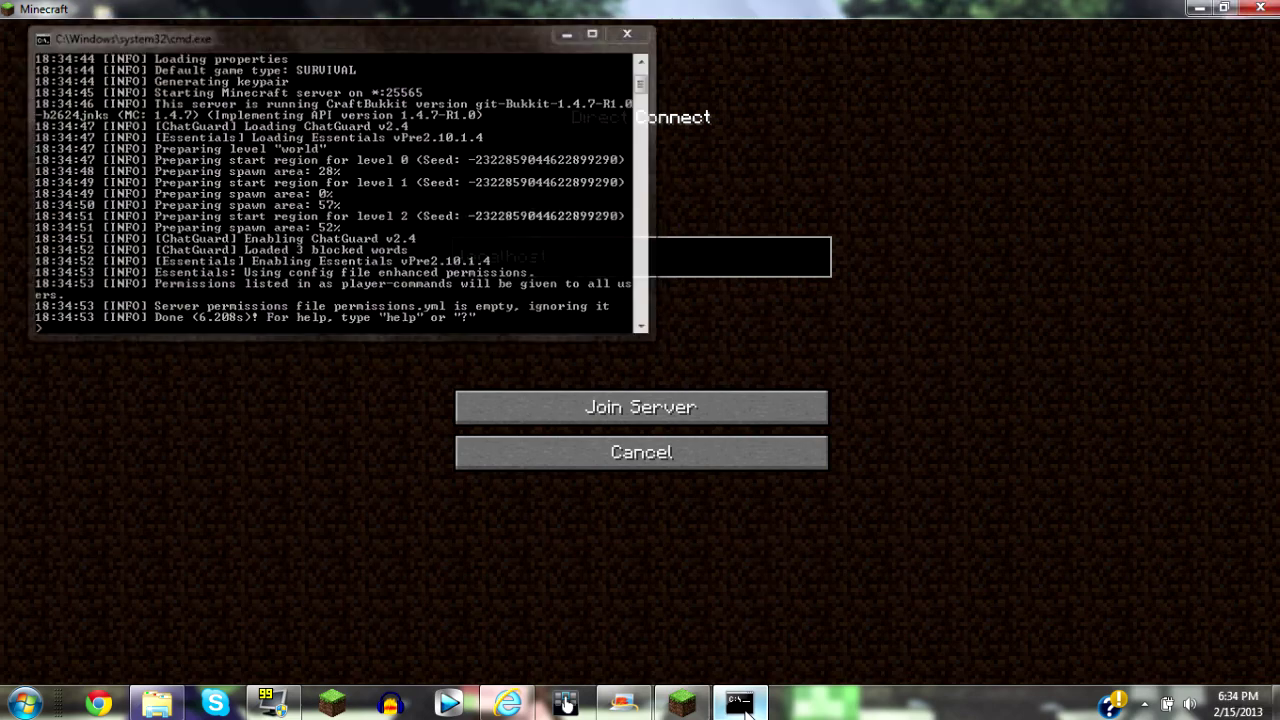
pyautogui.click(703, 407)
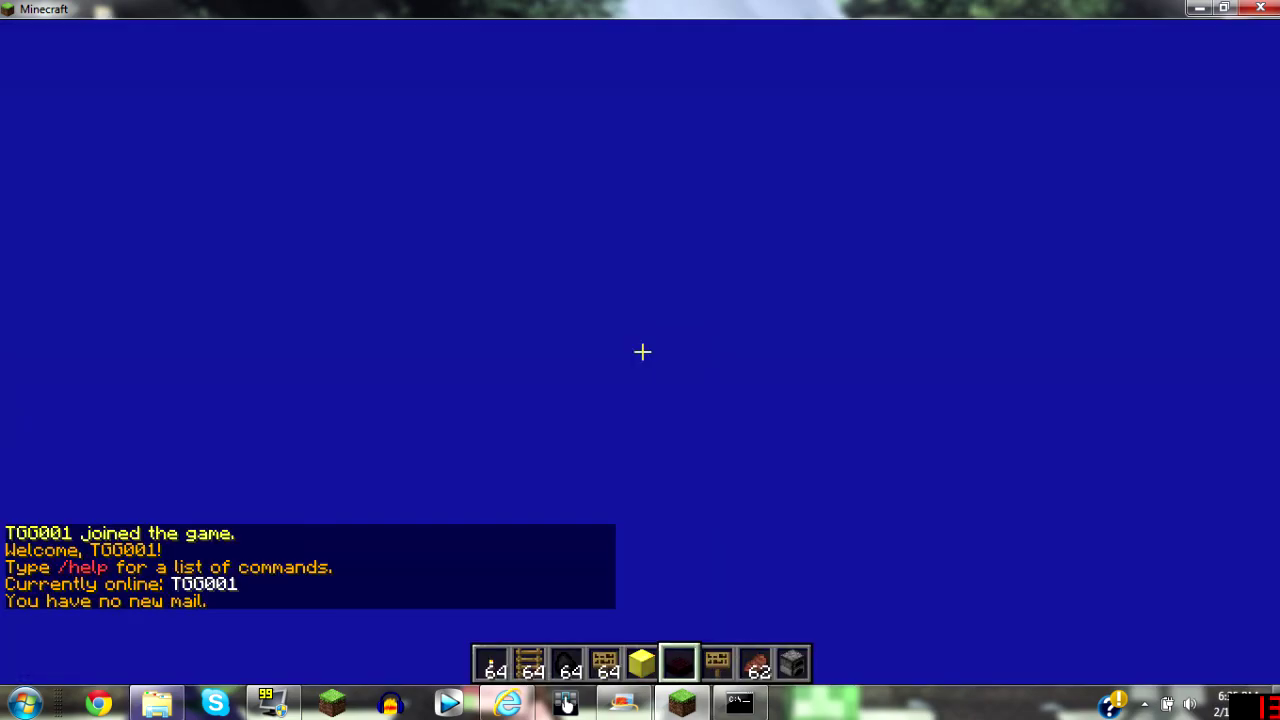
pyautogui.scroll(3, 642, 352)
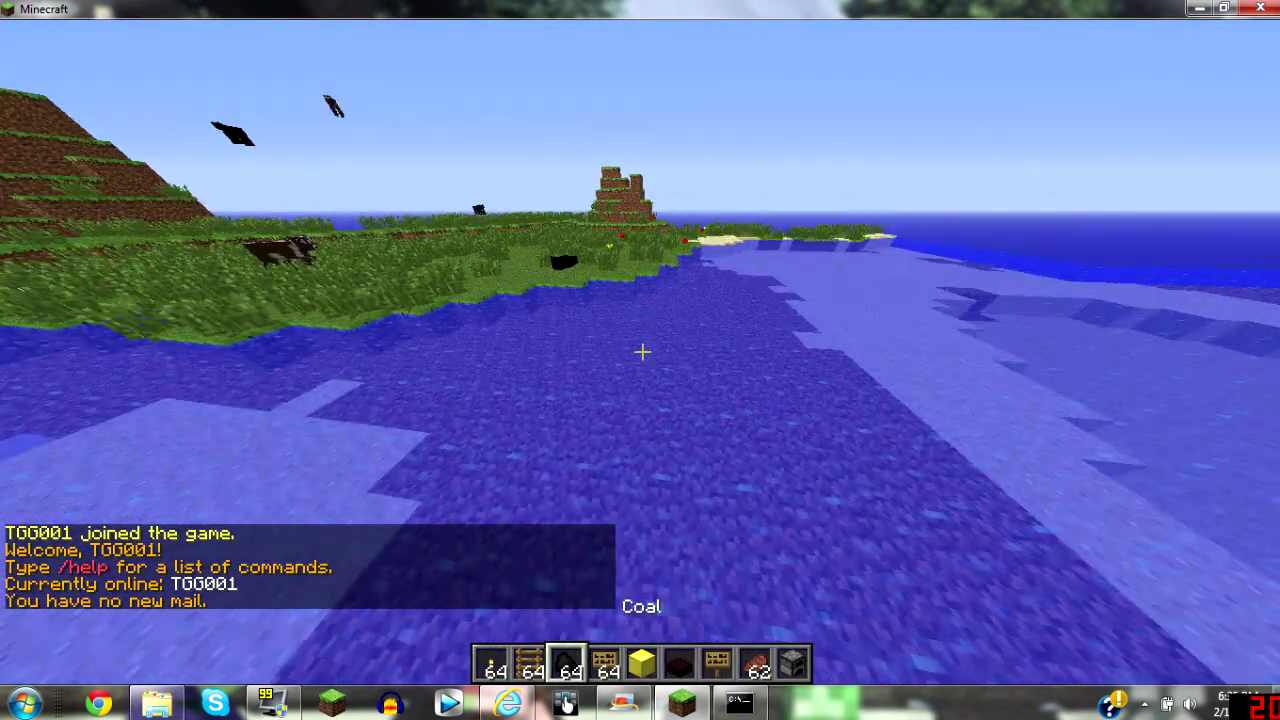
pyautogui.scroll(3, 642, 352)
pyautogui.press('w')
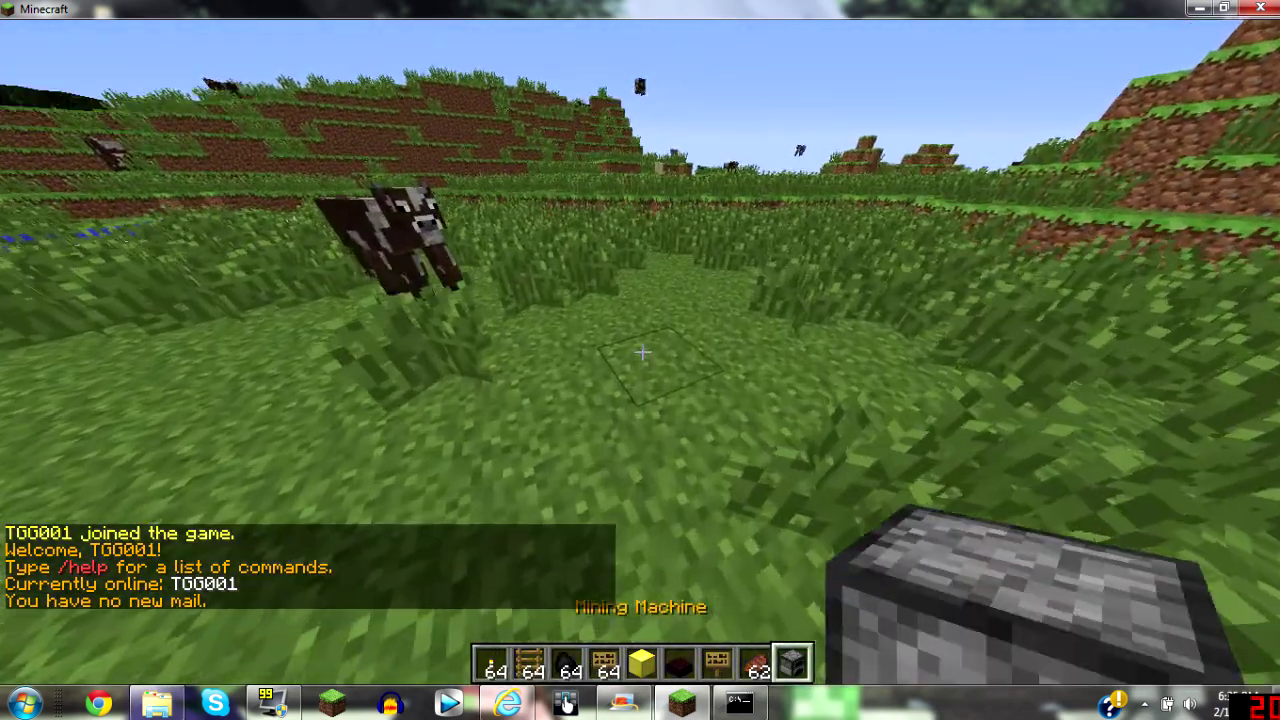
pyautogui.click(642, 352)
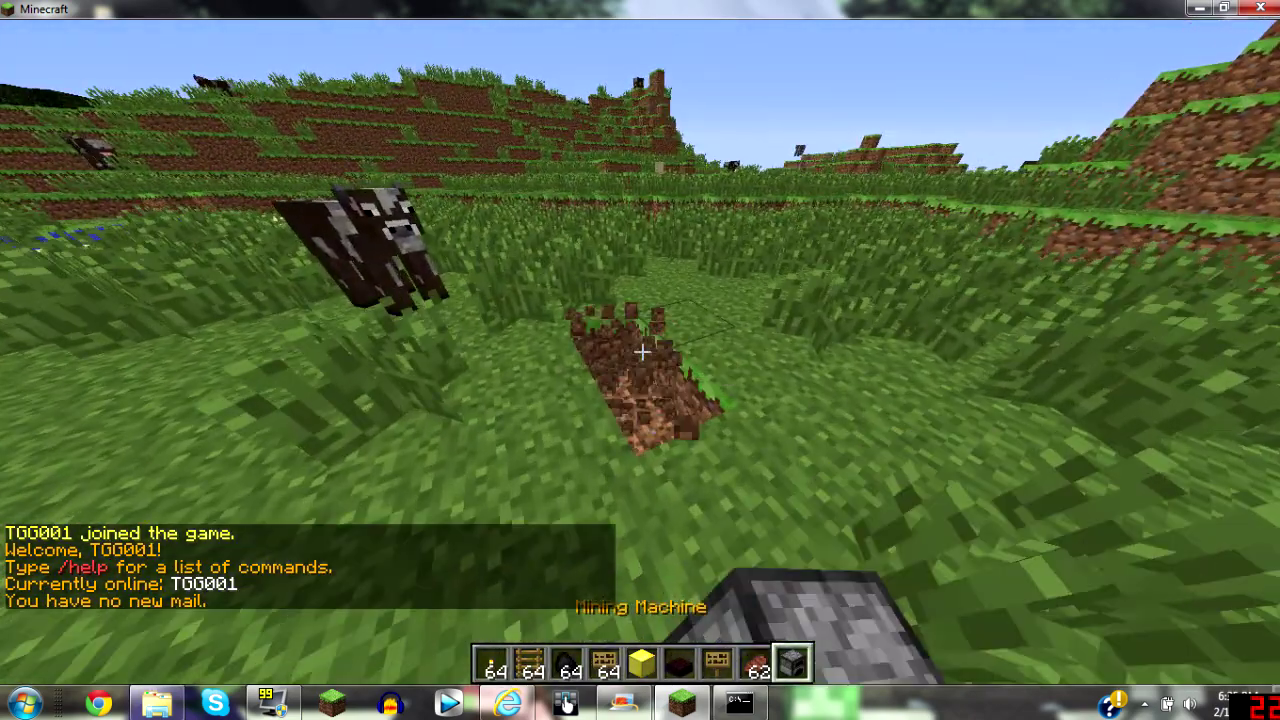
pyautogui.click(642, 352)
pyautogui.click(642, 352)
pyautogui.press('w')
pyautogui.click(642, 352)
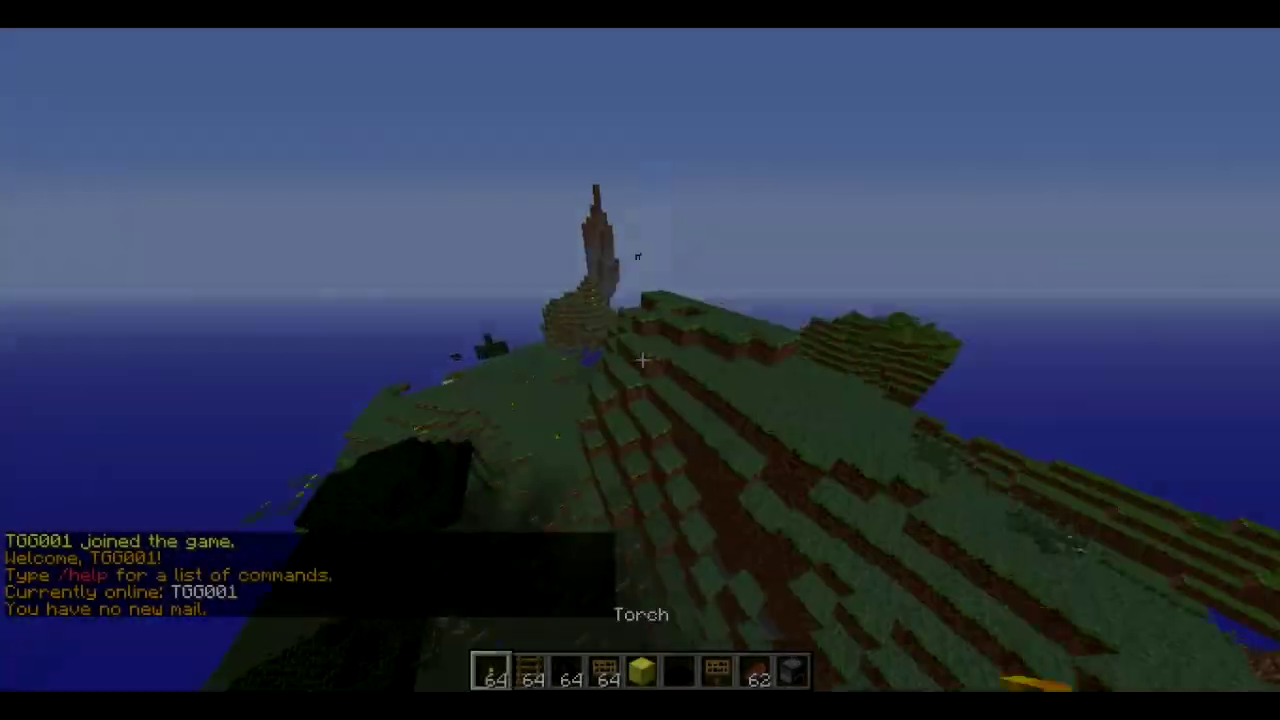
pyautogui.press('w')
pyautogui.scroll(20, 640, 360)
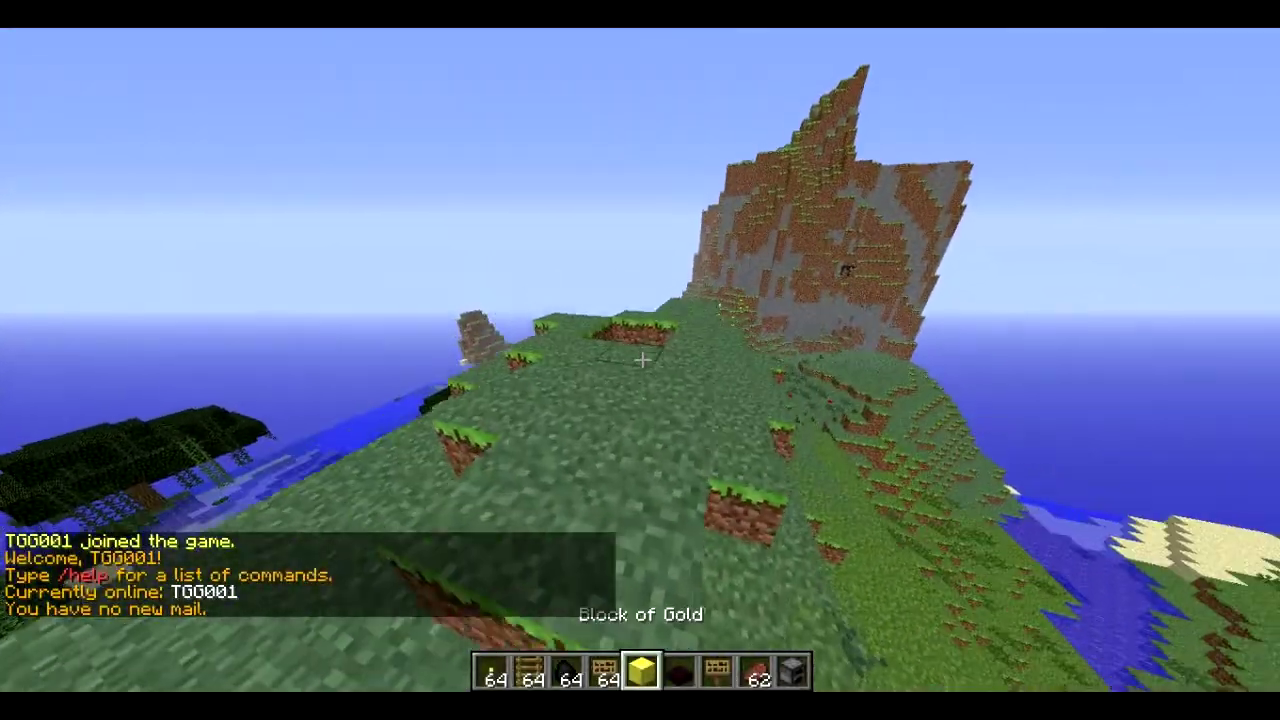
pyautogui.scroll(1, 640, 360)
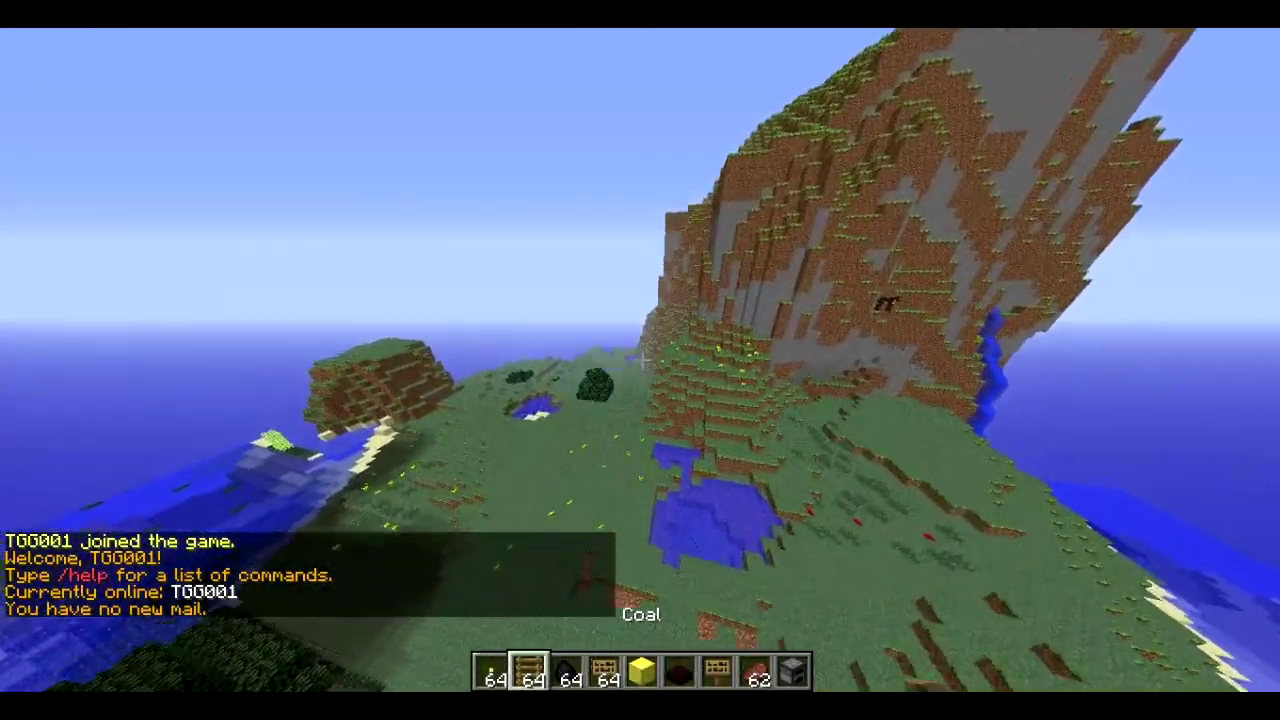
pyautogui.scroll(-3, 640, 360)
pyautogui.scroll(3, 640, 360)
pyautogui.scroll(1, 640, 360)
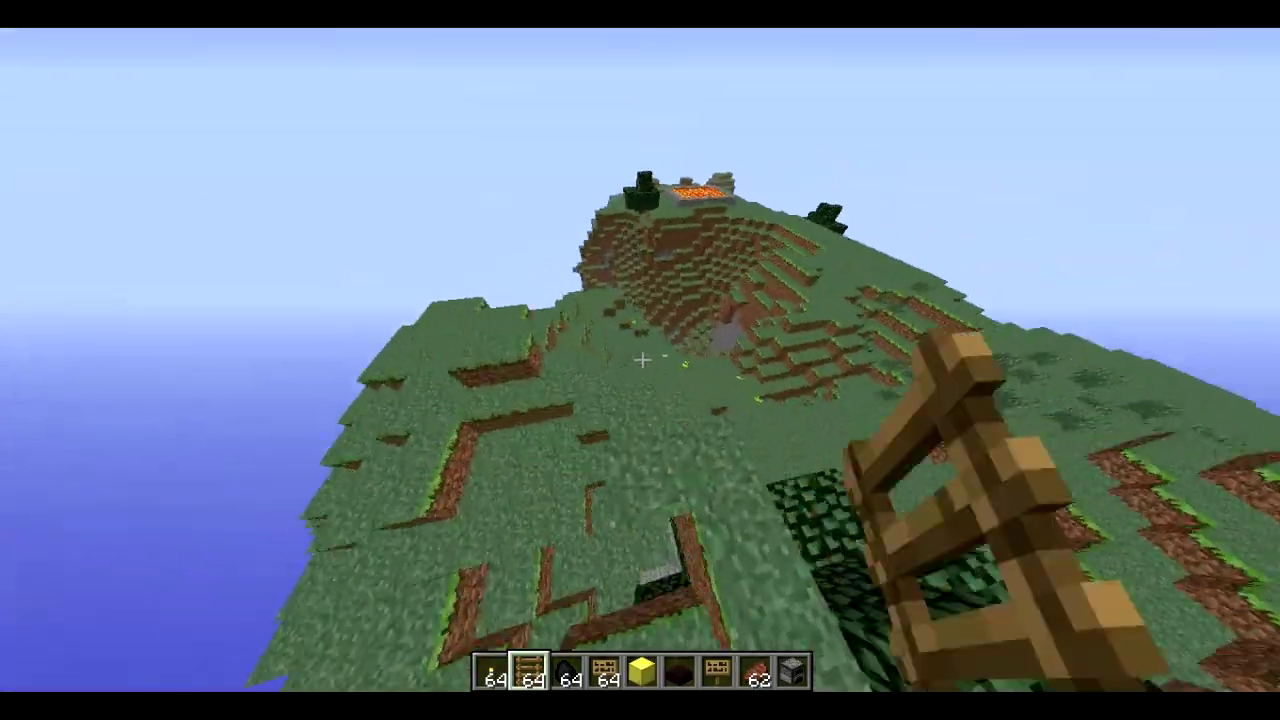
pyautogui.scroll(2, 640, 360)
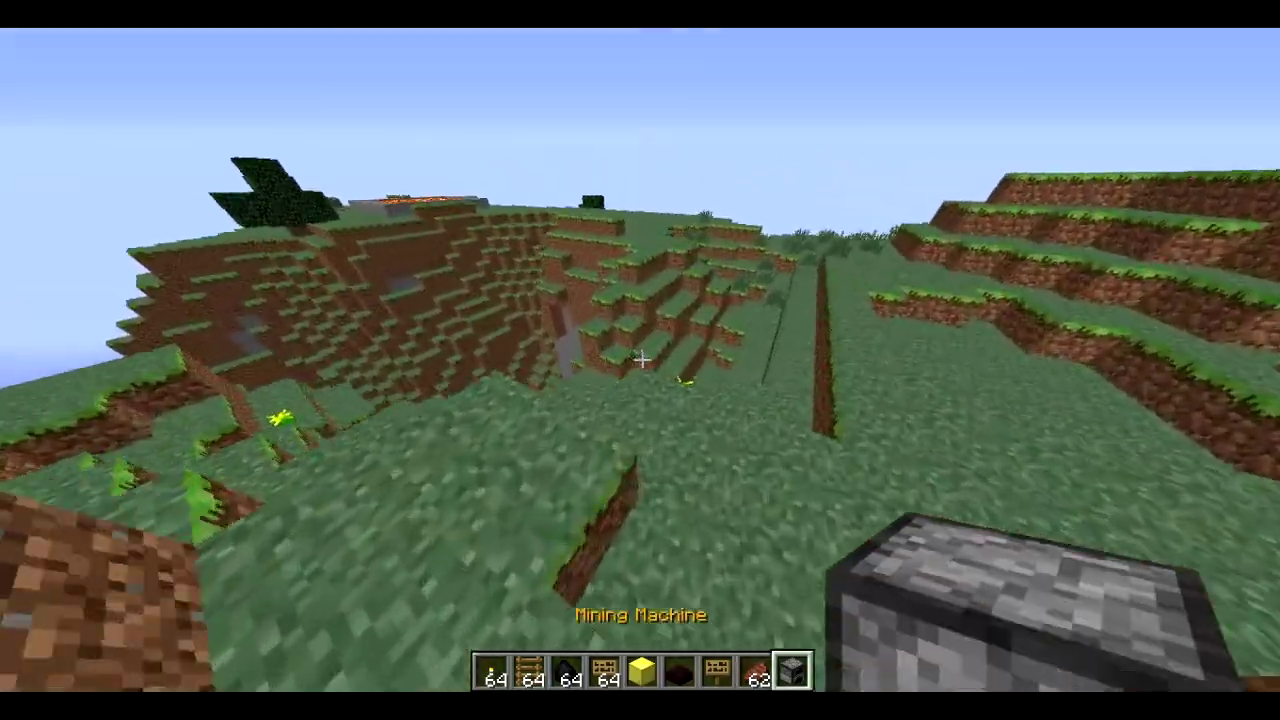
pyautogui.scroll(2, 640, 360)
pyautogui.scroll(1, 640, 360)
pyautogui.scroll(-1, 640, 360)
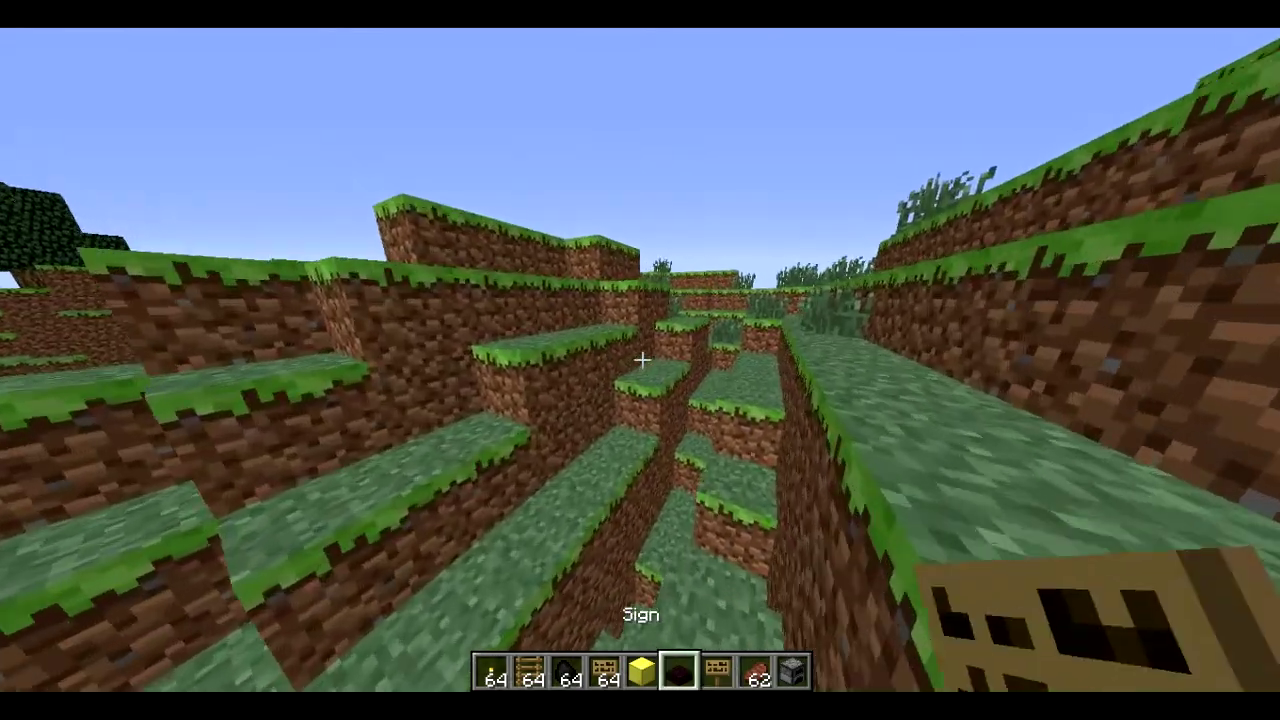
pyautogui.scroll(1, 640, 360)
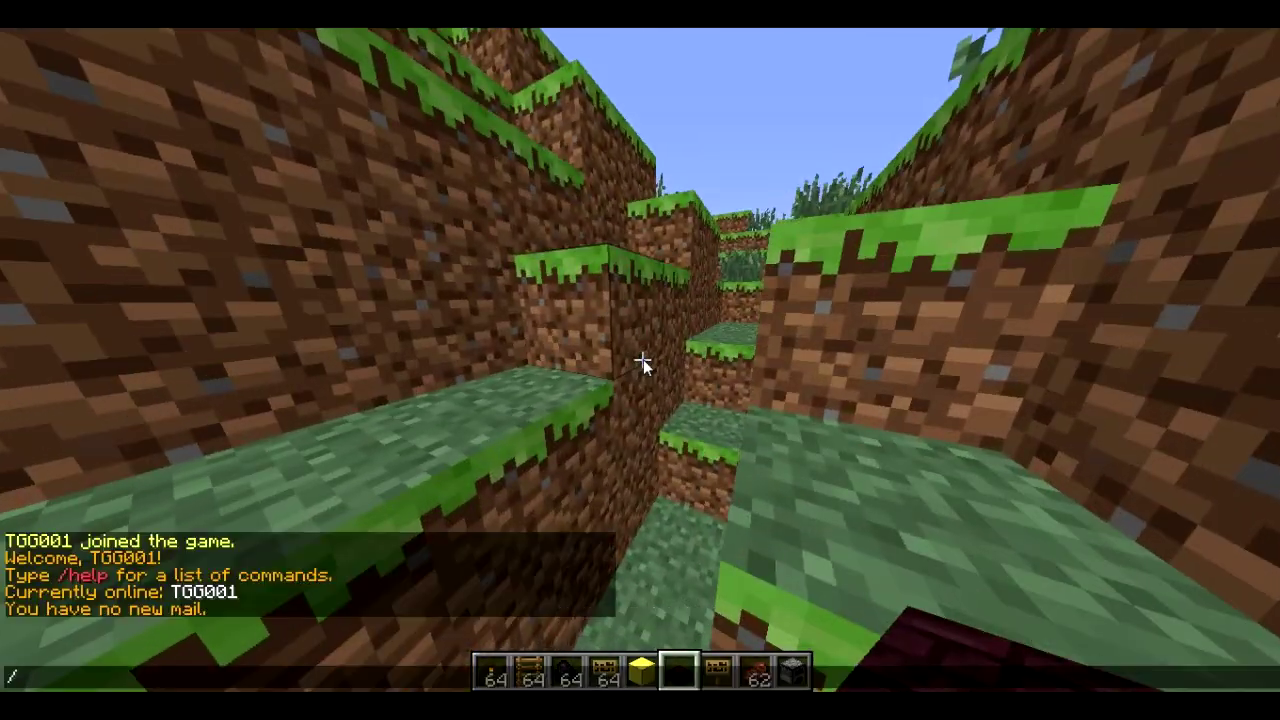
# - Send the message "g" in the in-game chat
pyautogui.press('Escape')
pyautogui.press('space')
pyautogui.press('/')
pyautogui.press('Escape')
pyautogui.press('w')
pyautogui.press('space')
pyautogui.write('t')
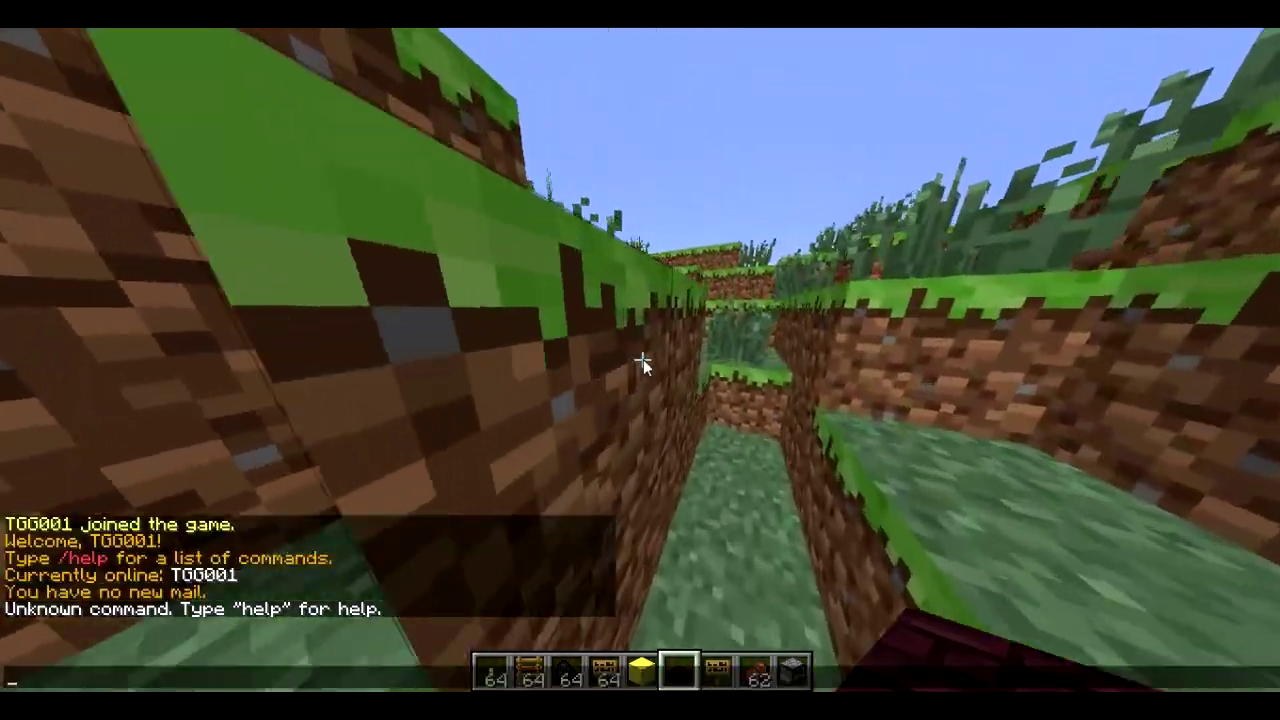
pyautogui.write('g')
pyautogui.press('Return')
pyautogui.press('w')
pyautogui.press('space')
pyautogui.press('w')
pyautogui.press('space')
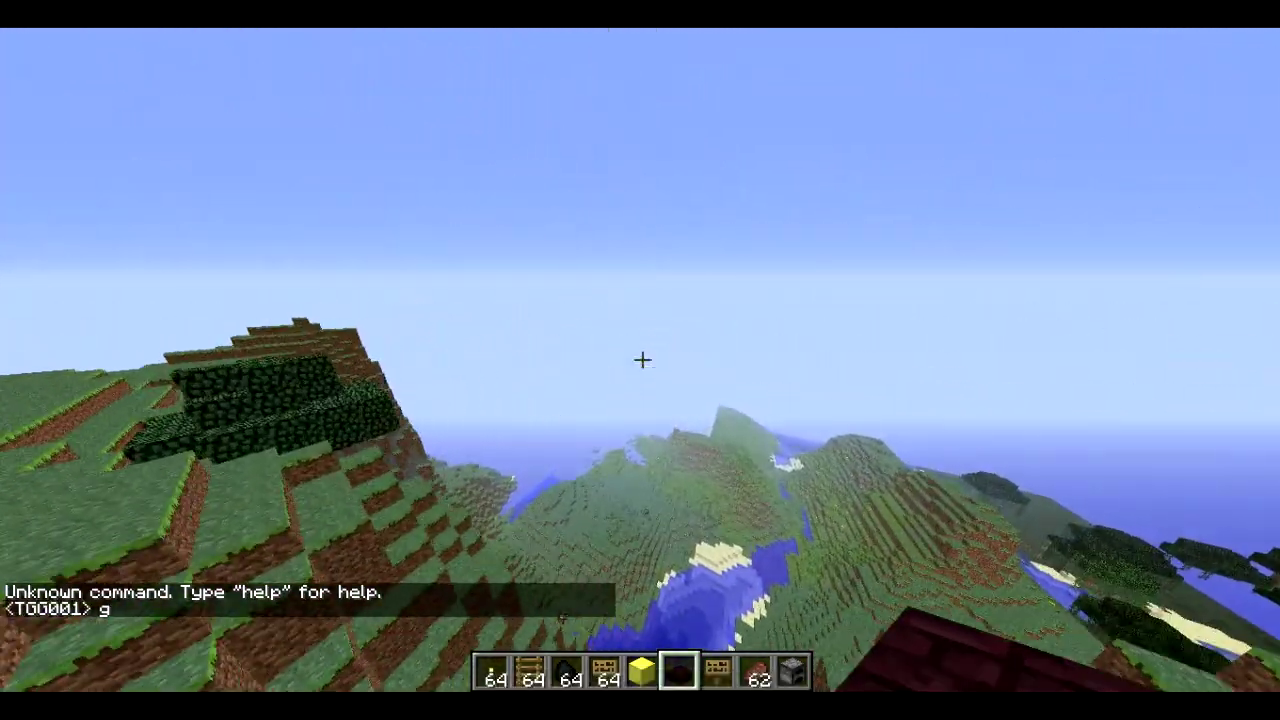
# - Send "Hi" in the chat, followed by "hi" repeatedly in quick succession, to test ChatGuard's flood protection
pyautogui.press('/')
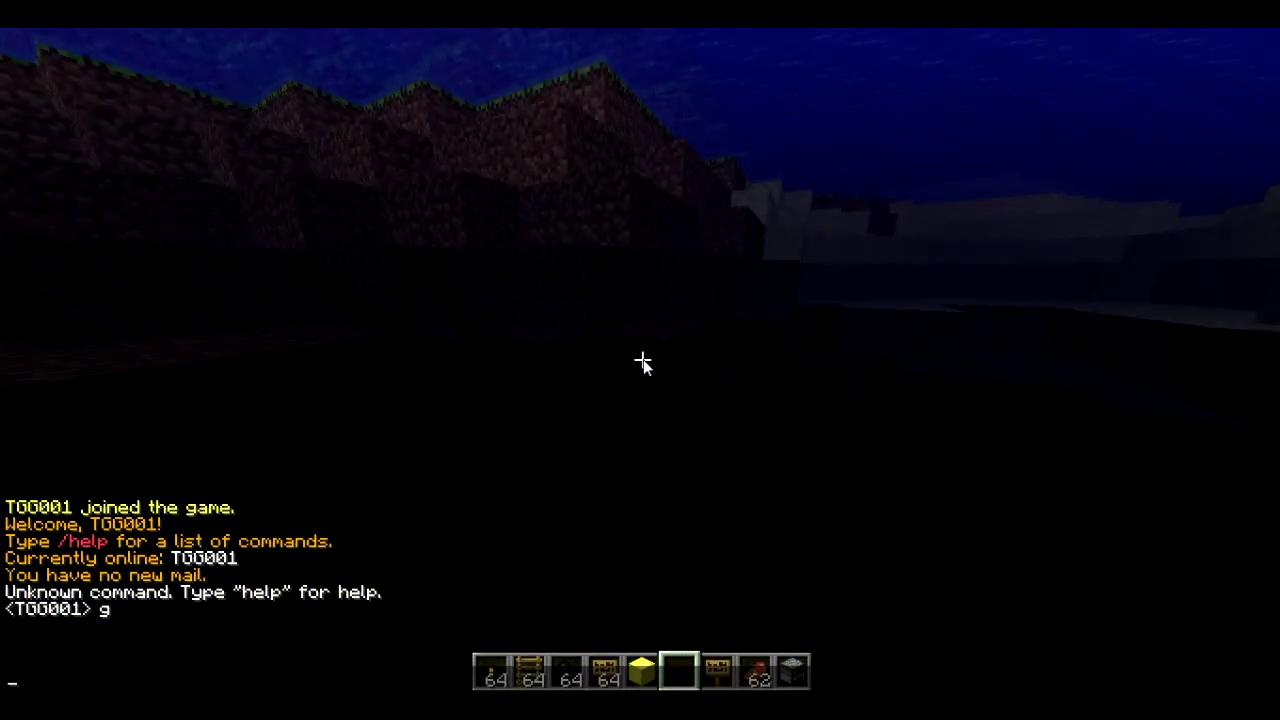
pyautogui.write('Hi')
pyautogui.press('Return')
pyautogui.write('thi')
pyautogui.press('Return')
pyautogui.write('thi')
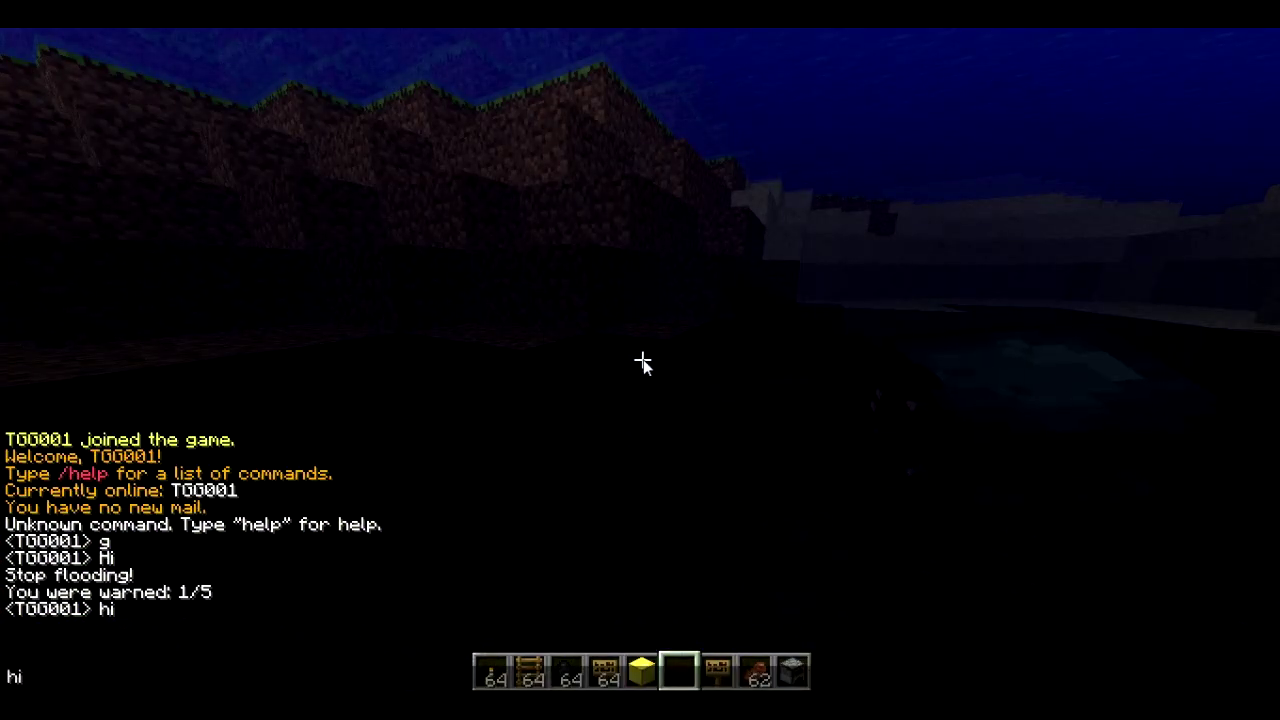
pyautogui.press('Return')
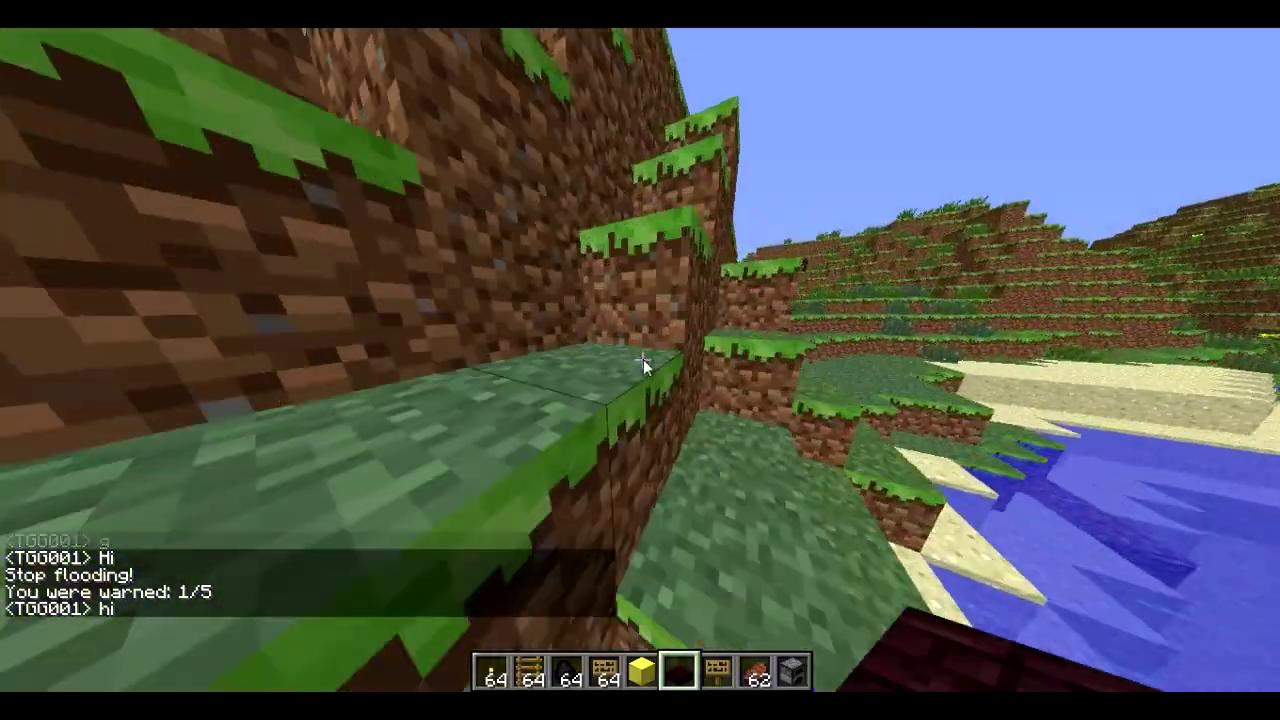
pyautogui.write('thi')
pyautogui.press('Return')
pyautogui.write('thi')
pyautogui.press('Return')
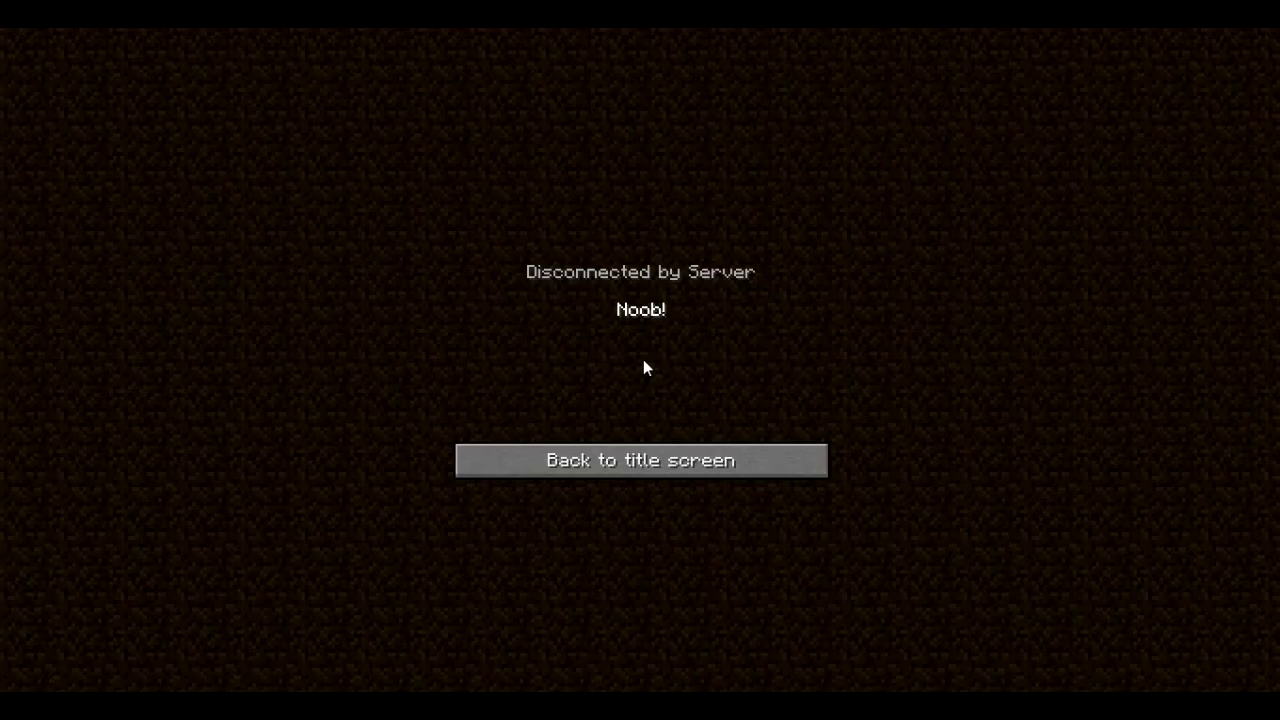
# - Return to the title screen and rejoin the localhost server by direct connection
pyautogui.click(620, 466)
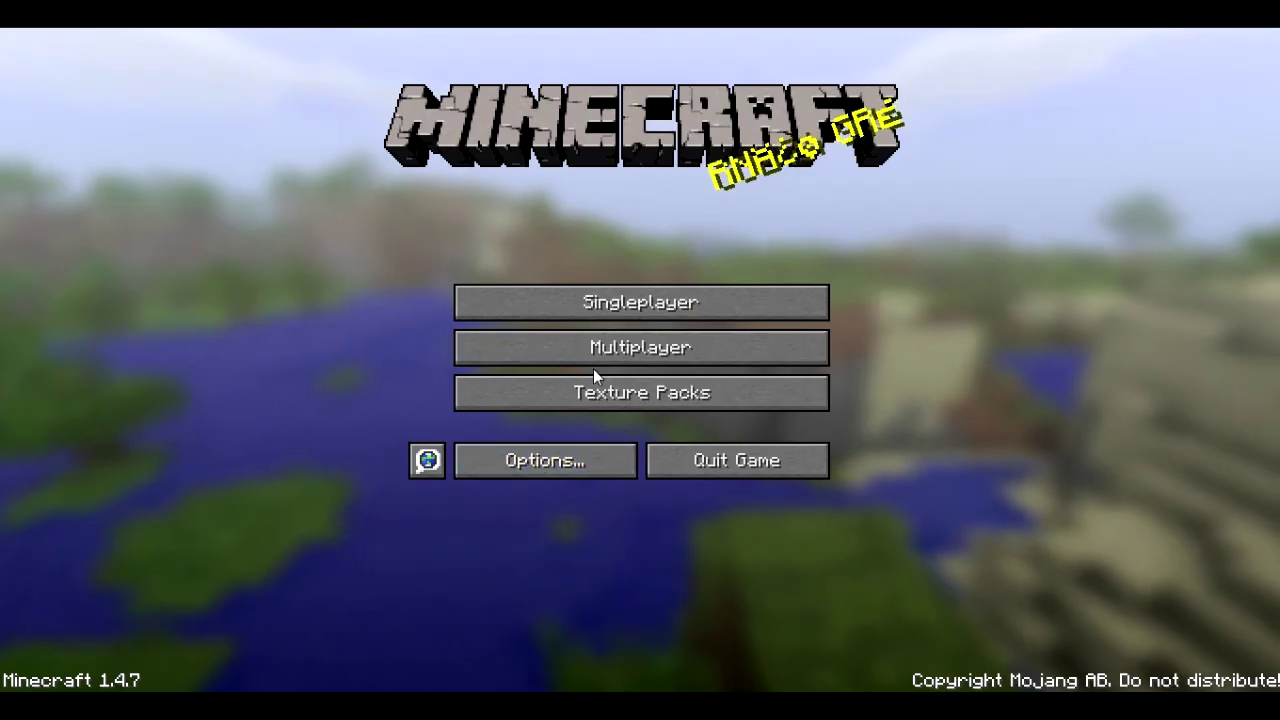
pyautogui.click(588, 350)
pyautogui.click(640, 612)
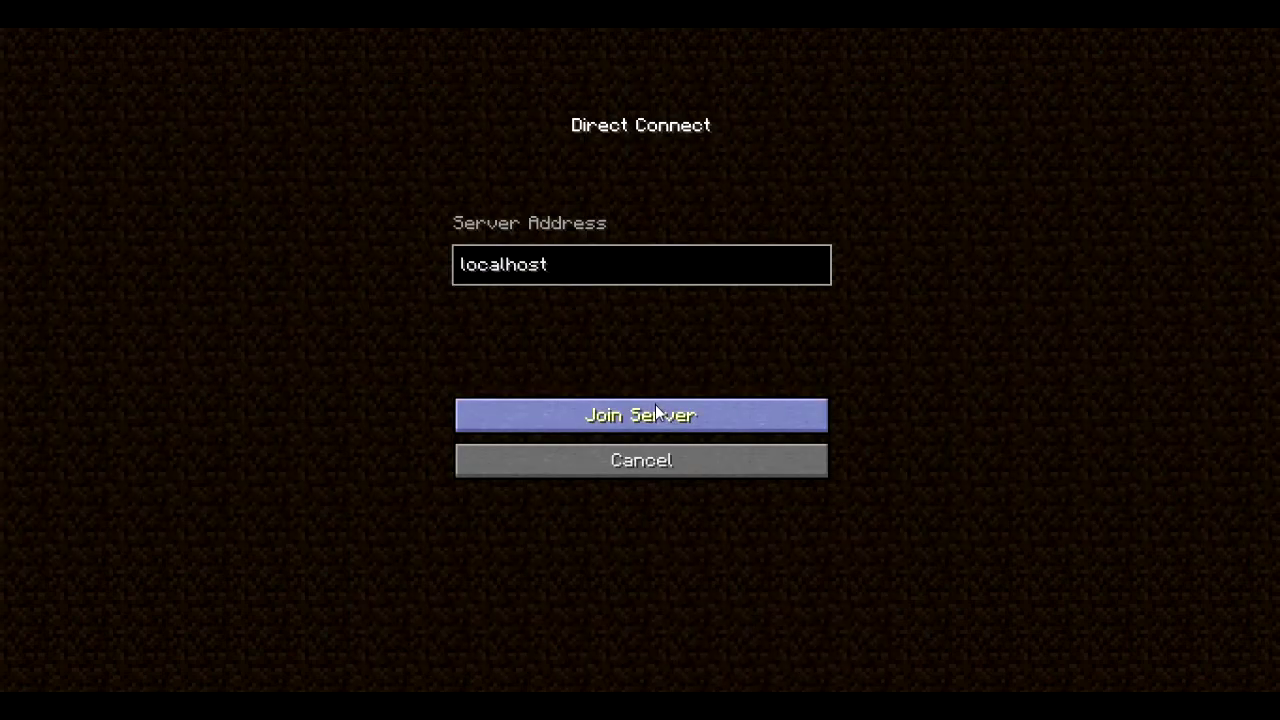
pyautogui.click(655, 404)
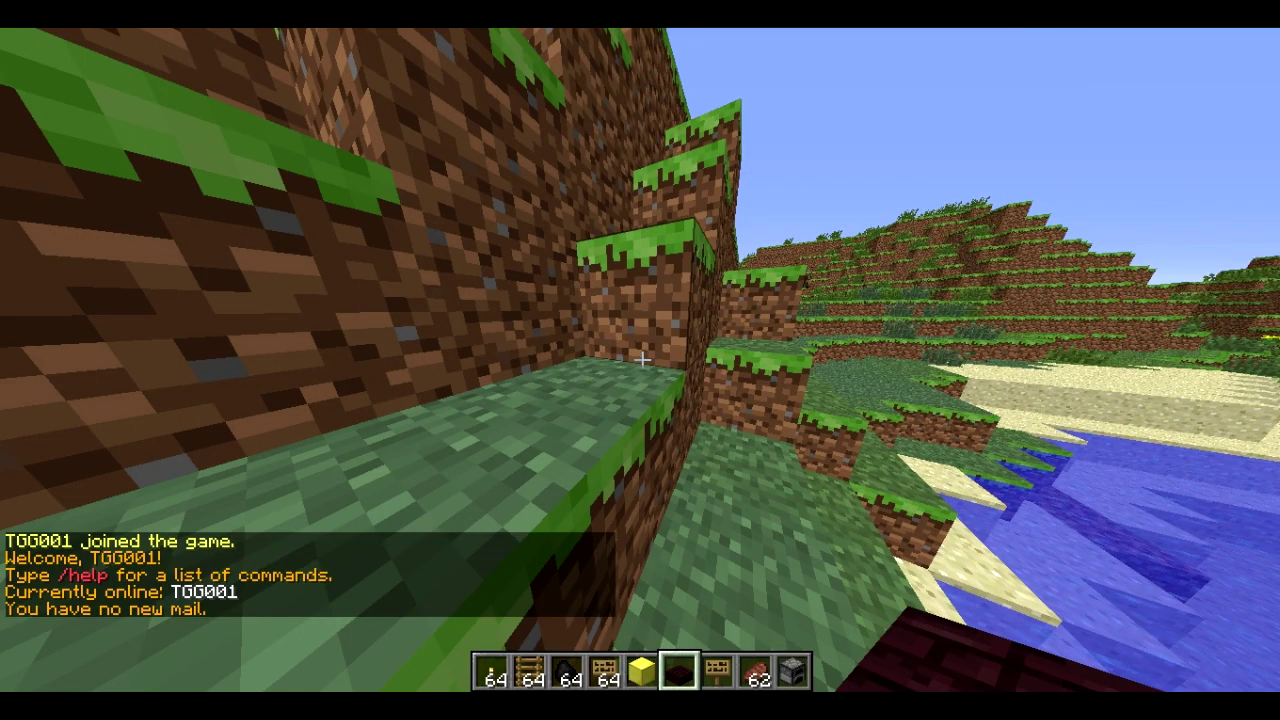
pyautogui.press('w')
pyautogui.press('space')
pyautogui.press('space')
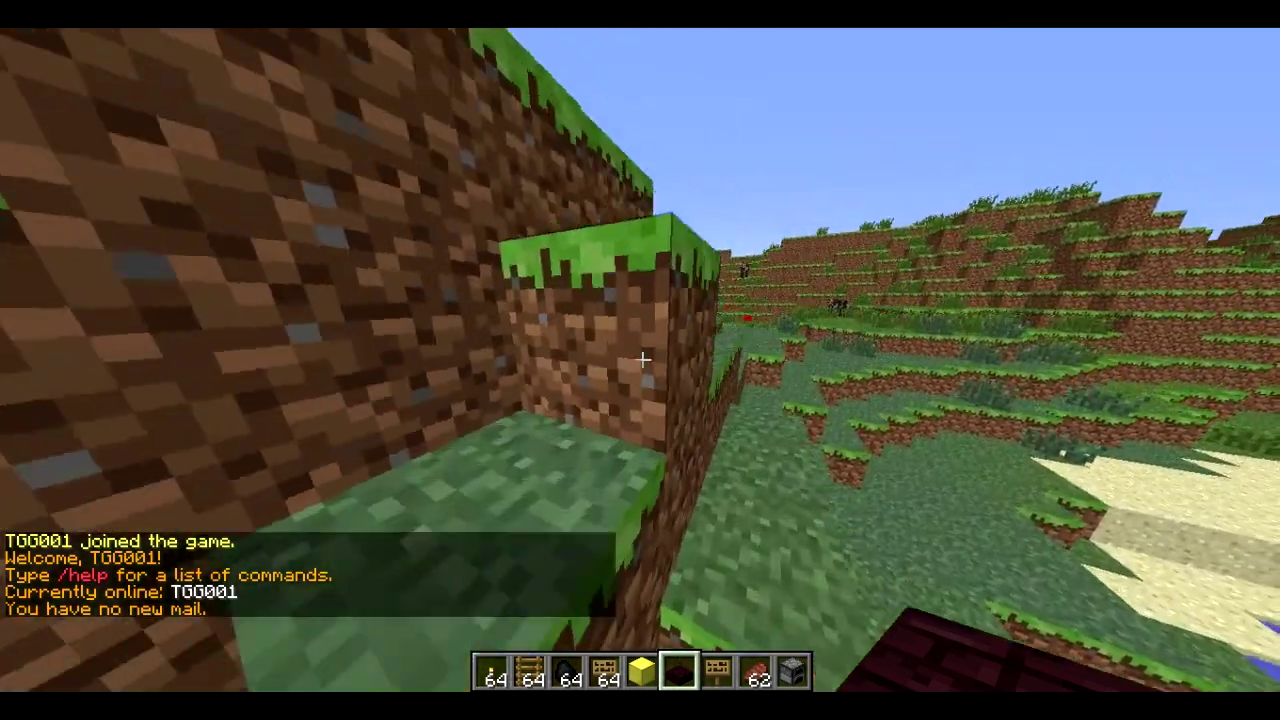
pyautogui.press('w')
pyautogui.press('space')
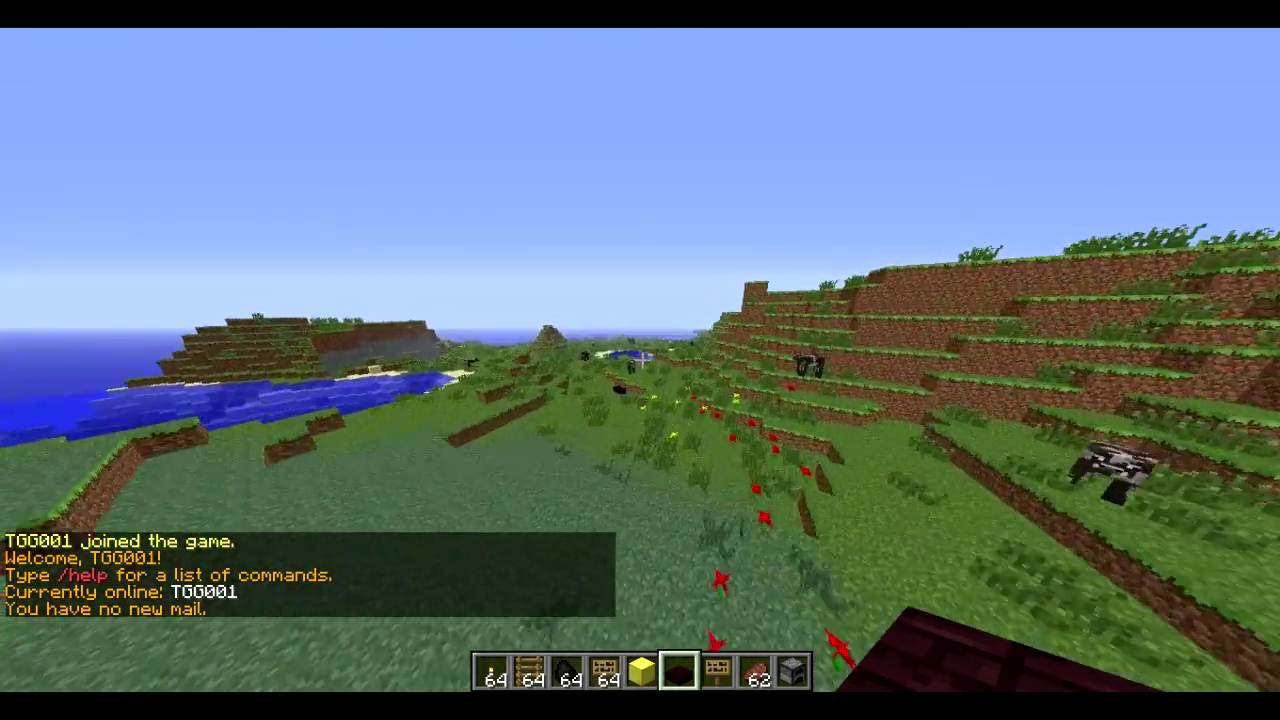
pyautogui.press('w')
# - Send "mc.mc" in the in-game chat to test the advertising protection
pyautogui.write('t')
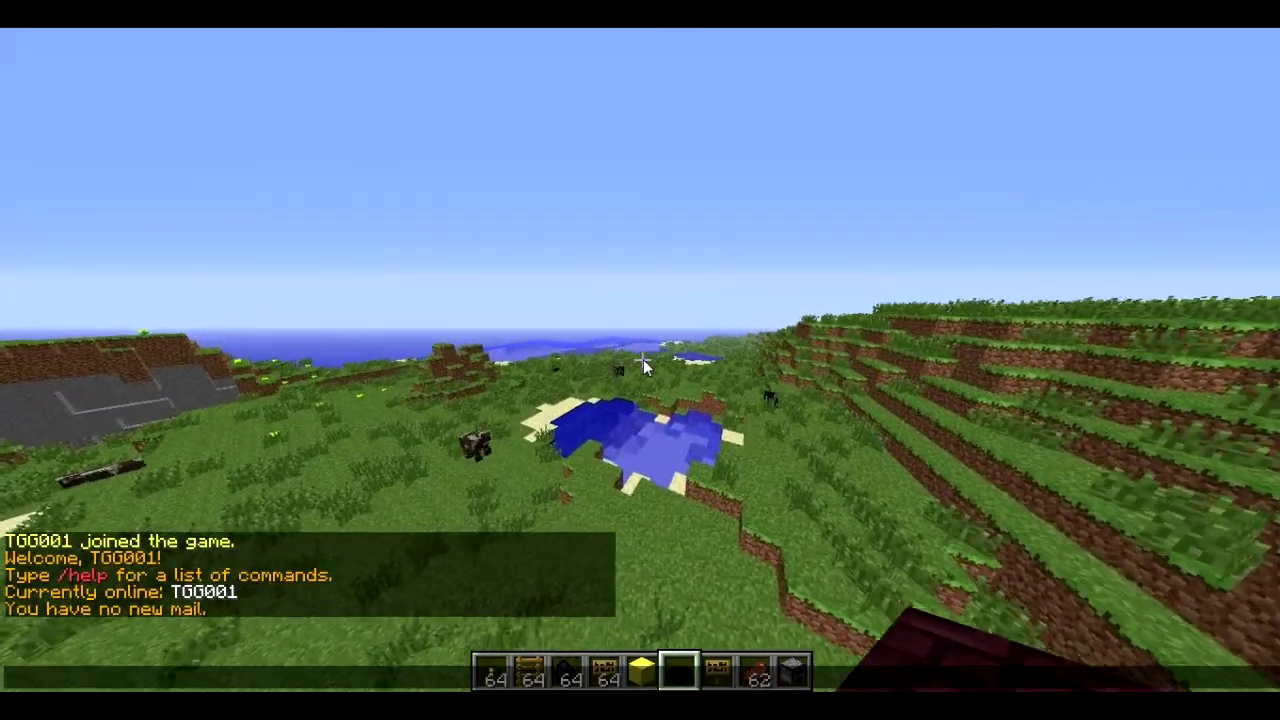
pyautogui.write('mc.mc')
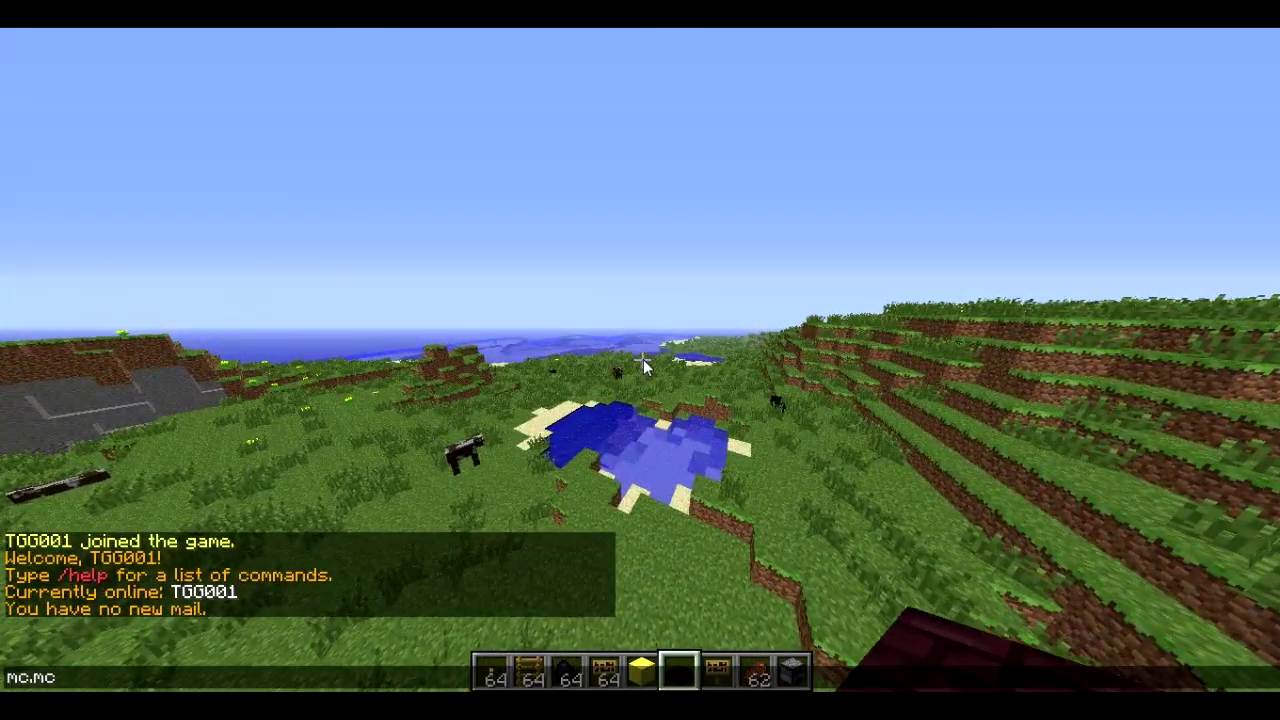
pyautogui.write('w')
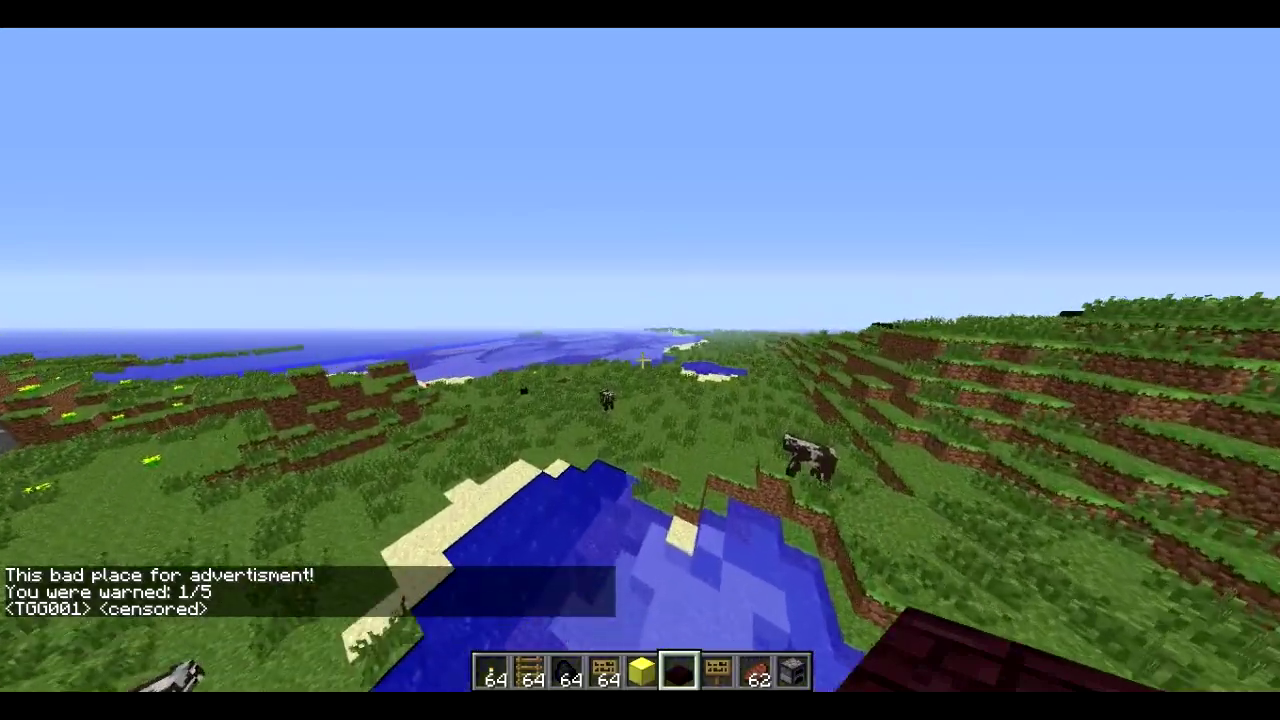
# - Send "Mc", "Mc.", ".come" and an address beginning with "mc.woopa" in the chat to probe the advertising filter
pyautogui.write('t')
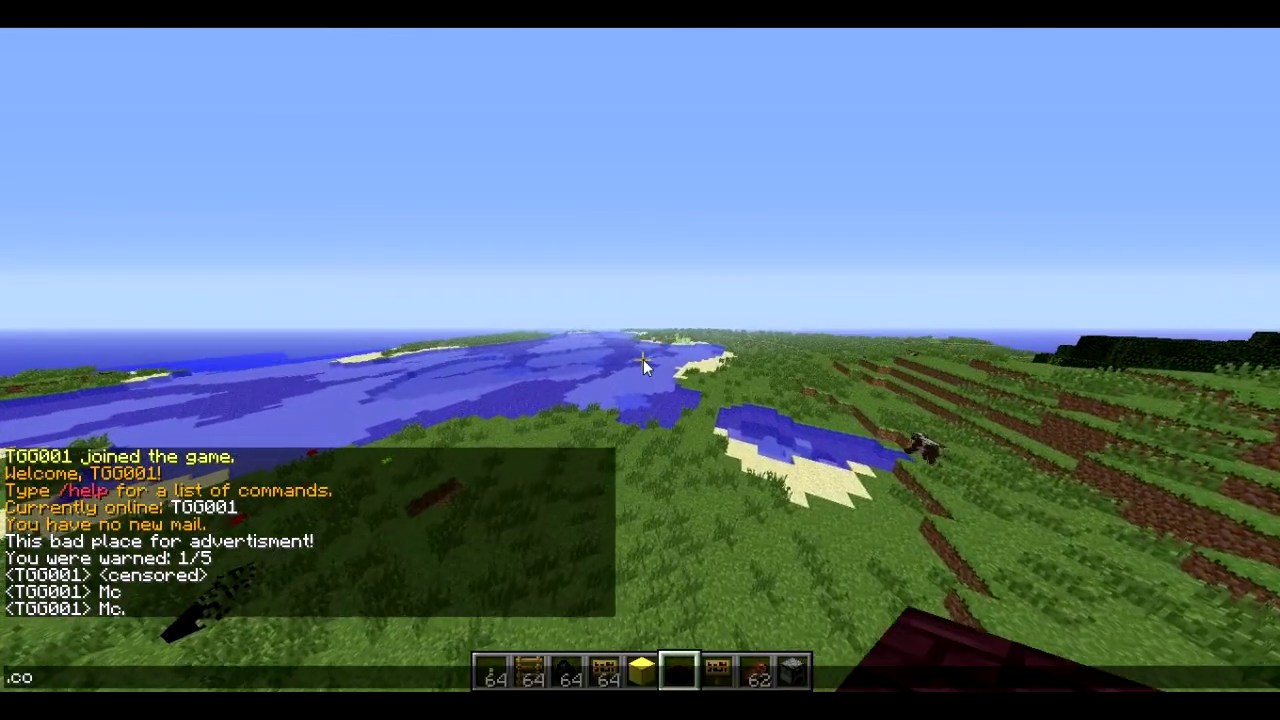
pyautogui.press('t')
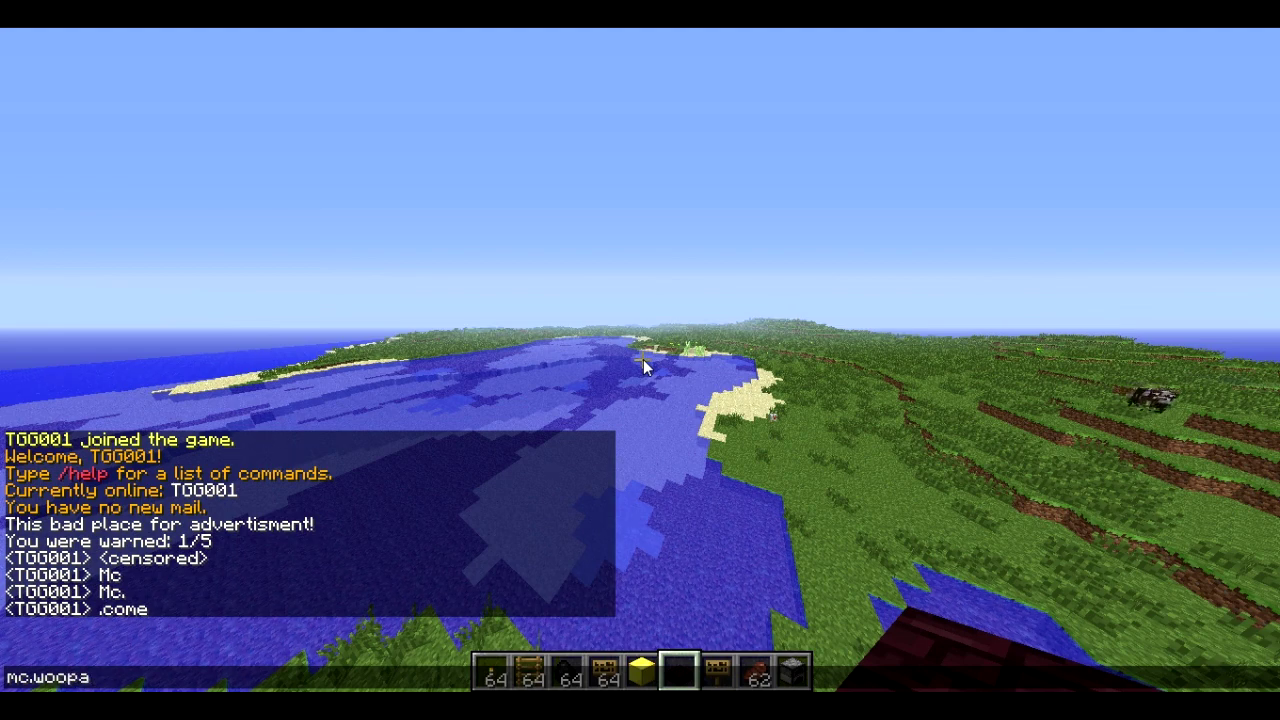
pyautogui.write('et')
pyautogui.press('Return')
pyautogui.press('w')
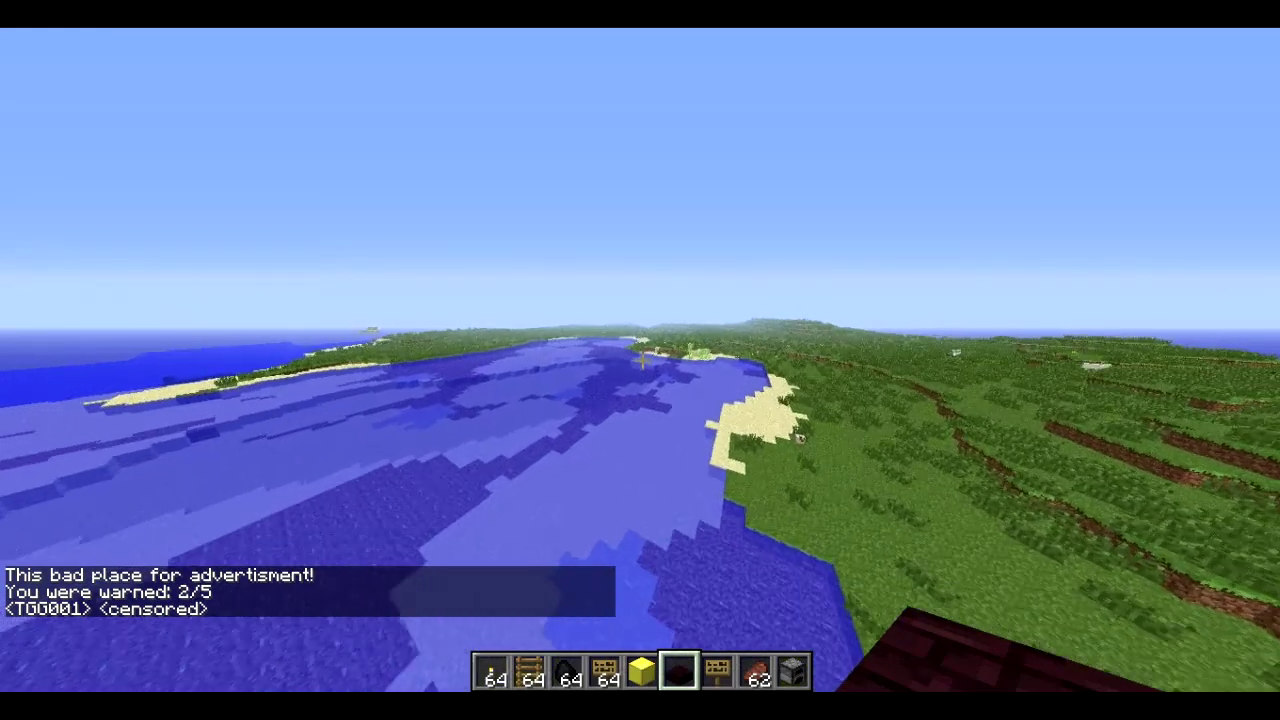
# - Resend the last server address three times in quick succession to reach the advertising warning limit
pyautogui.press('t')
pyautogui.press('Up')
pyautogui.press('Return')
pyautogui.press('t')
pyautogui.press('Up')
pyautogui.press('Return')
pyautogui.press('t')
pyautogui.press('Up')
pyautogui.press('Return')
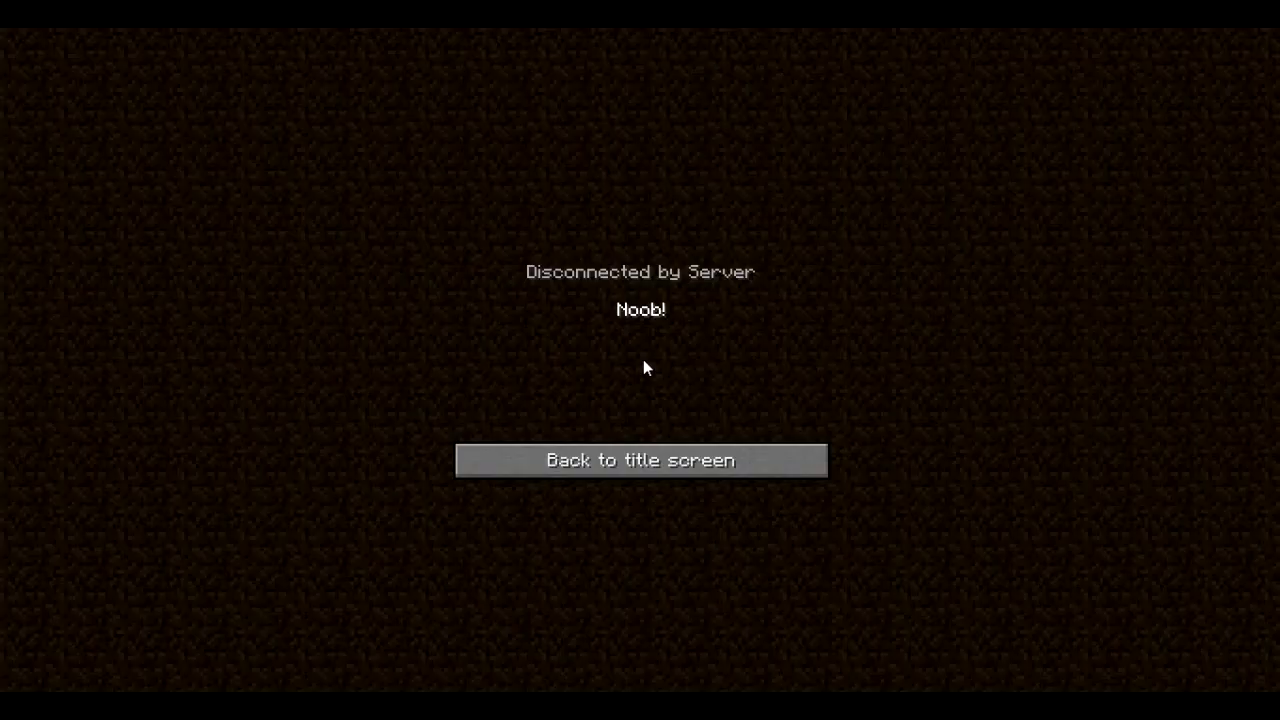
# - Return to the title screen and rejoin the localhost server by direct connection
pyautogui.click(661, 455)
pyautogui.click(590, 345)
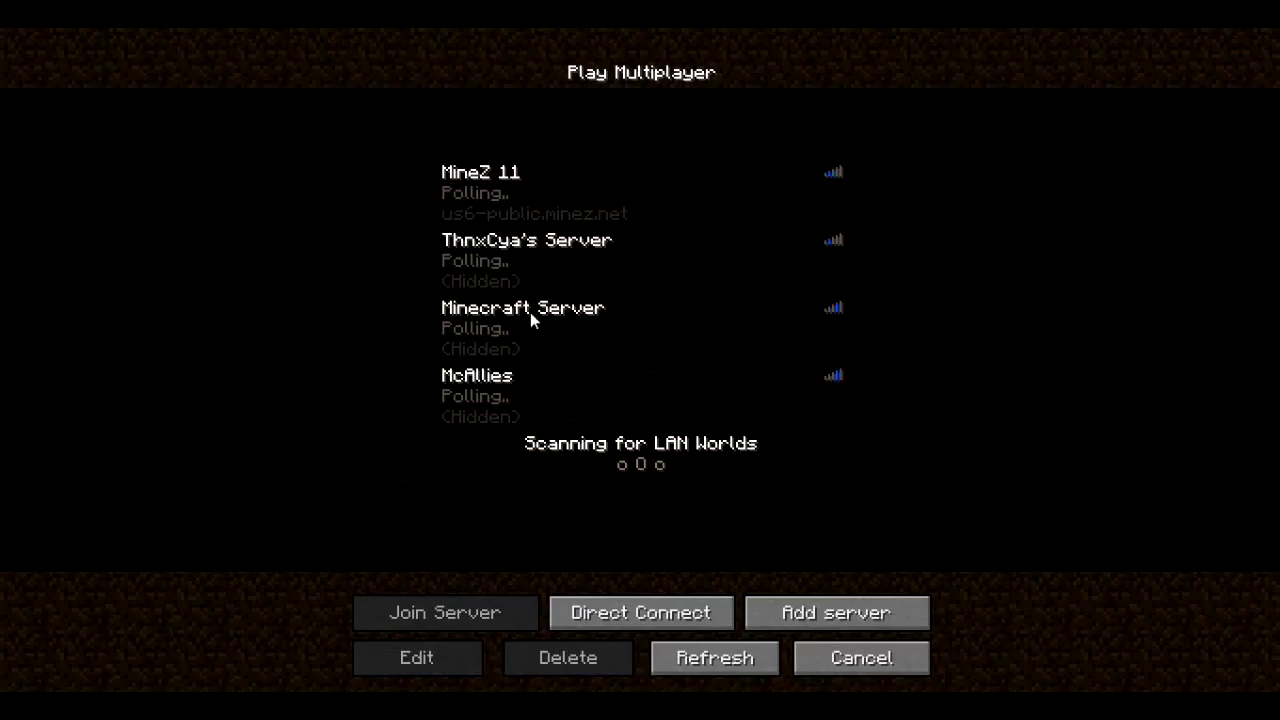
pyautogui.click(636, 594)
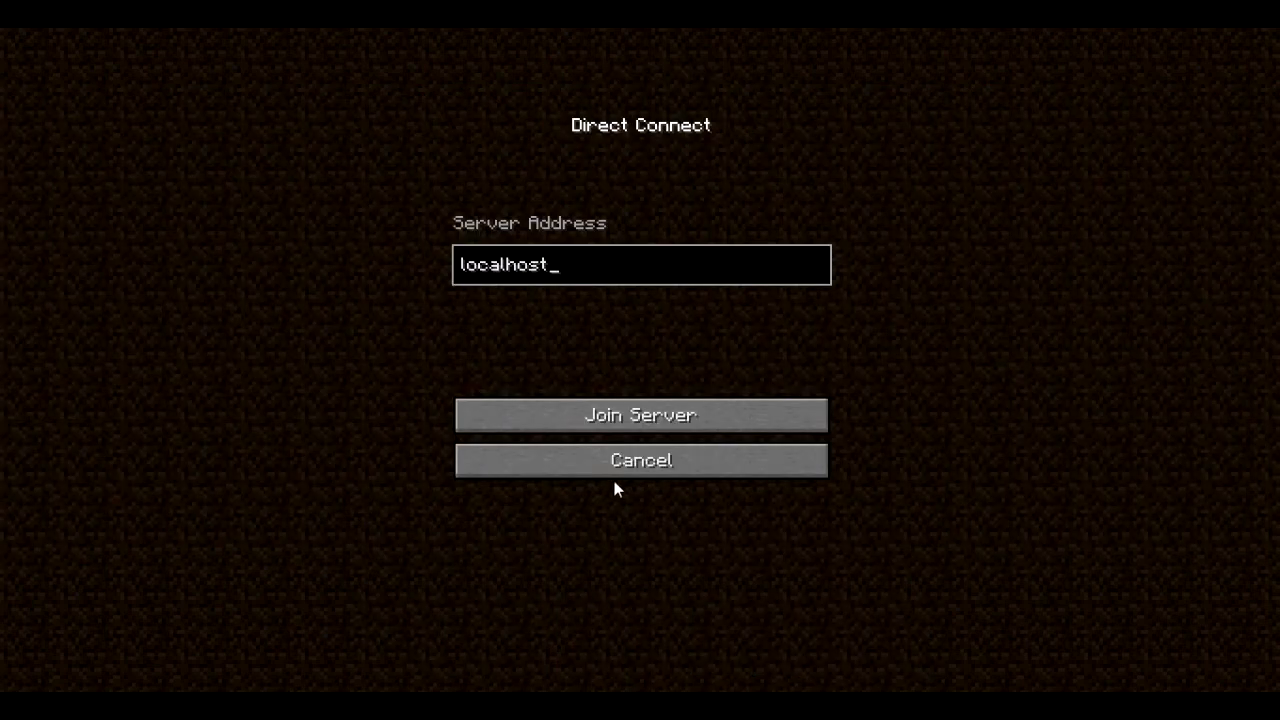
pyautogui.click(637, 420)
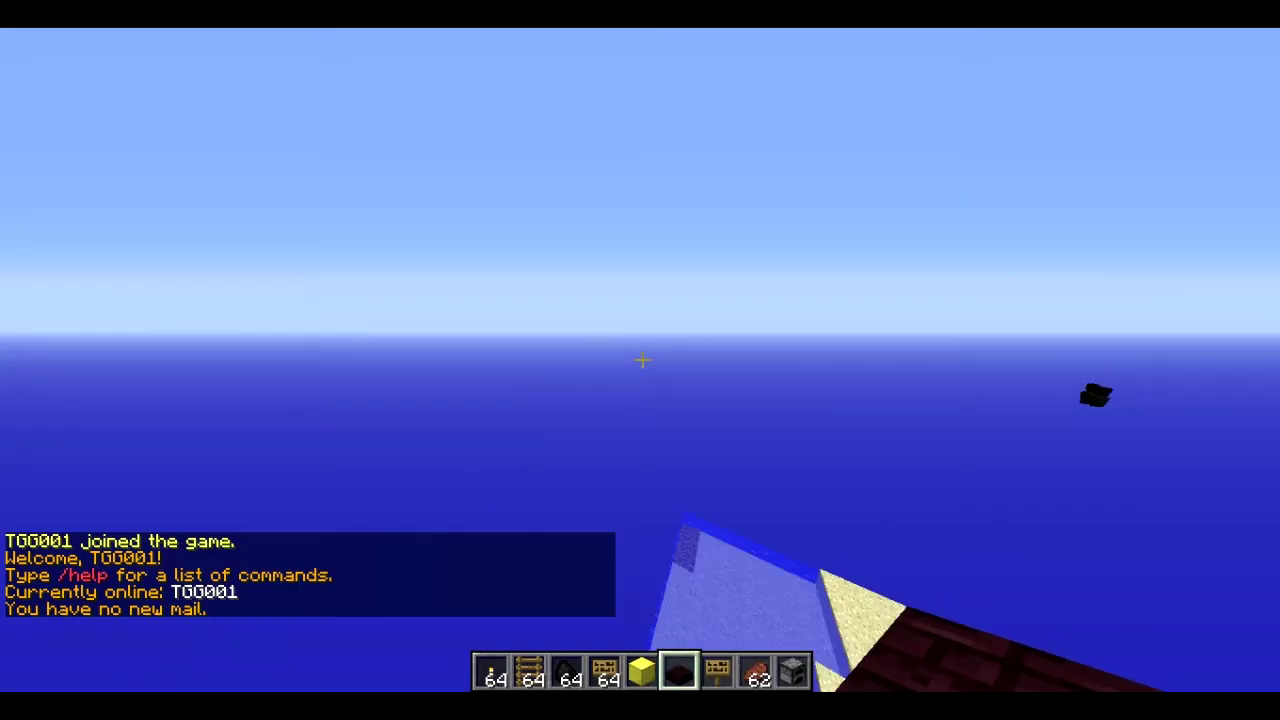
# - Send "LOLZ MOTHAFUCKA!?" in capitals in the chat to test the caps protection
pyautogui.write('t')
pyautogui.write('L')
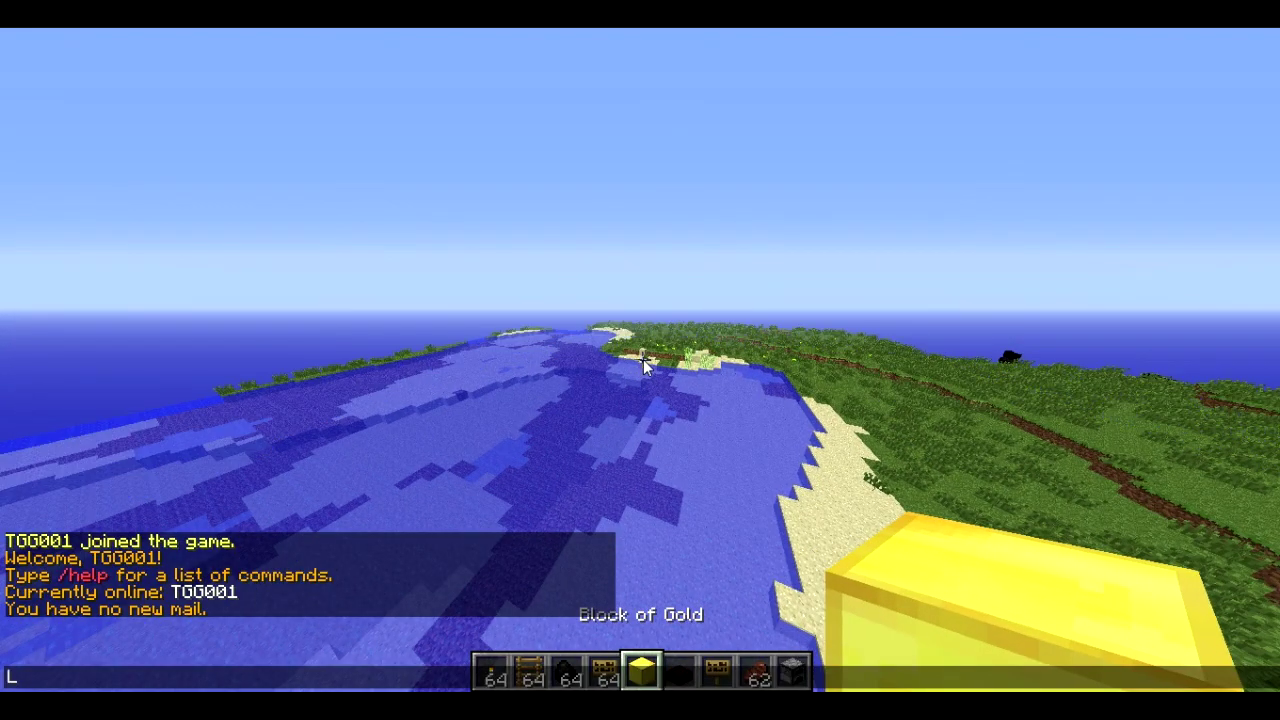
pyautogui.write('OLZ MOTHAFUCK')
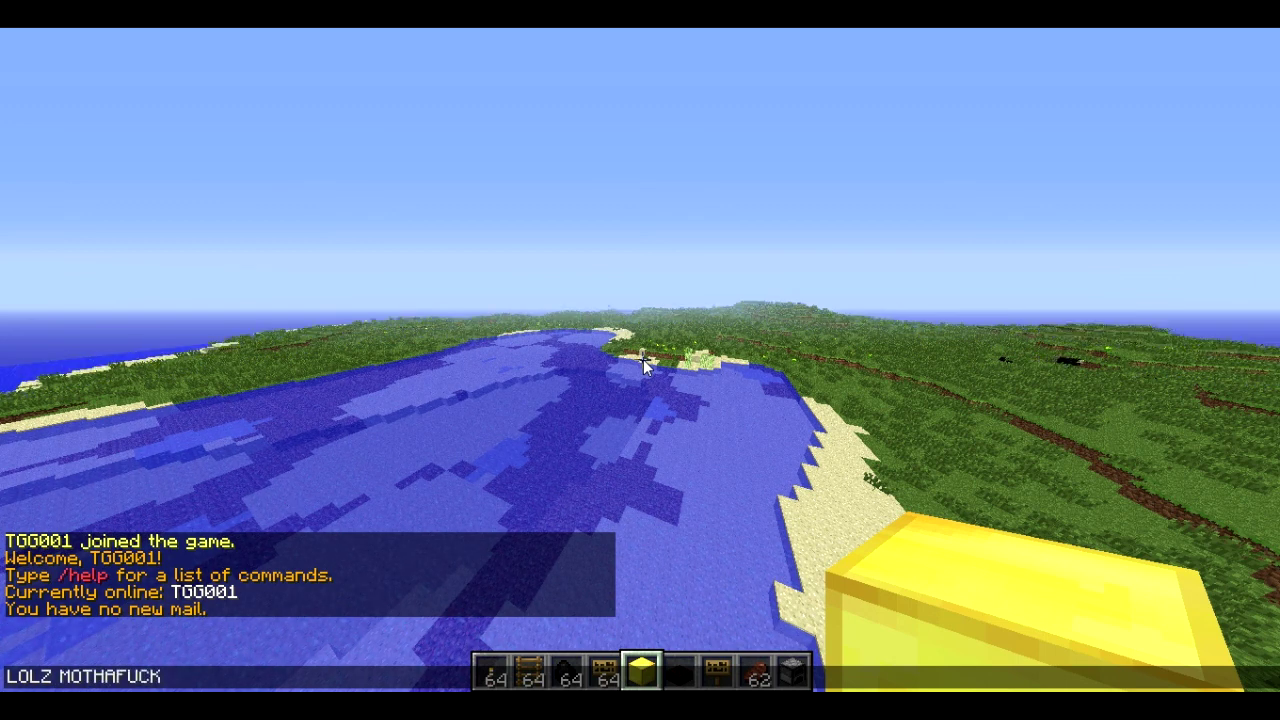
pyautogui.write('A!?')
pyautogui.press('Return')
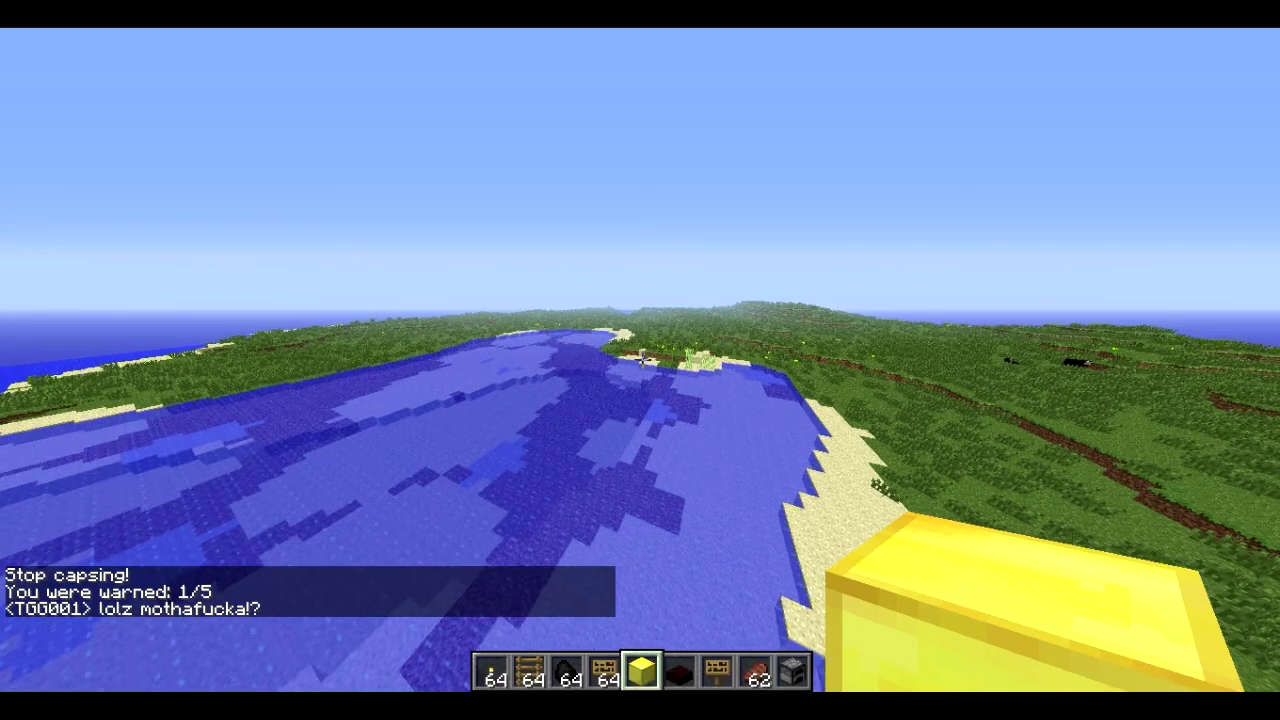
pyautogui.press('t')
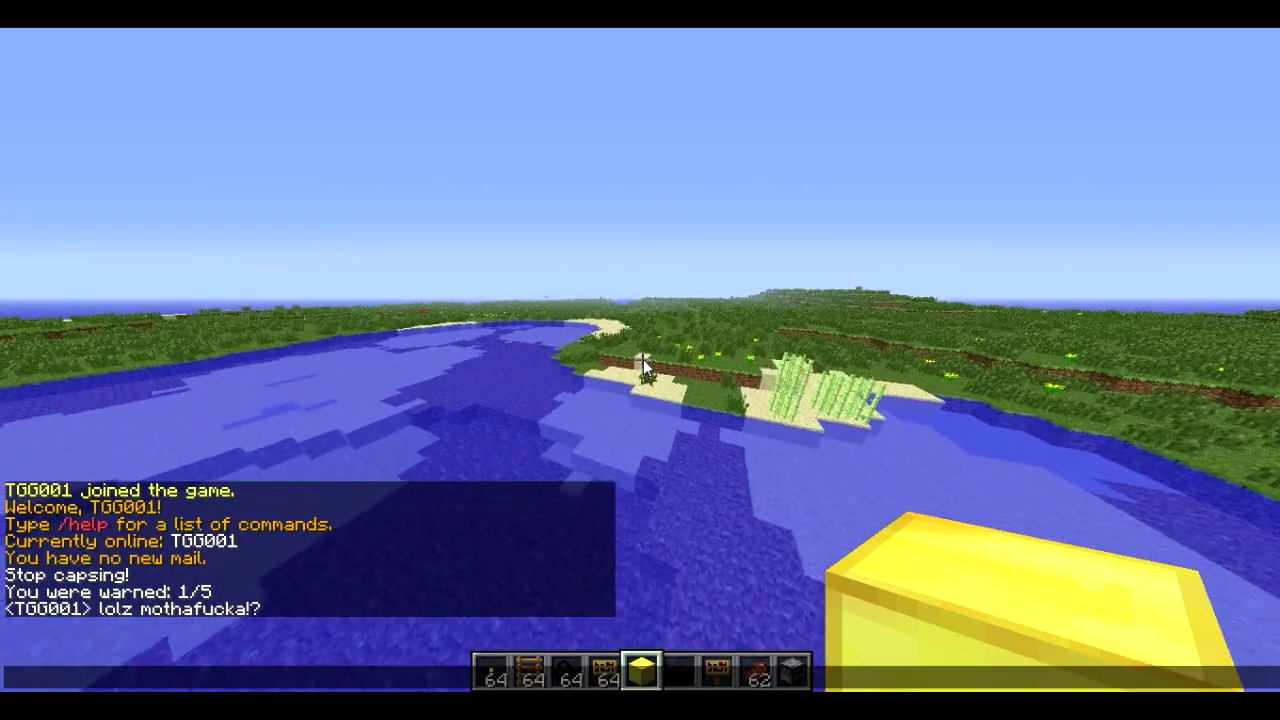
pyautogui.press('Escape')
pyautogui.press('w')
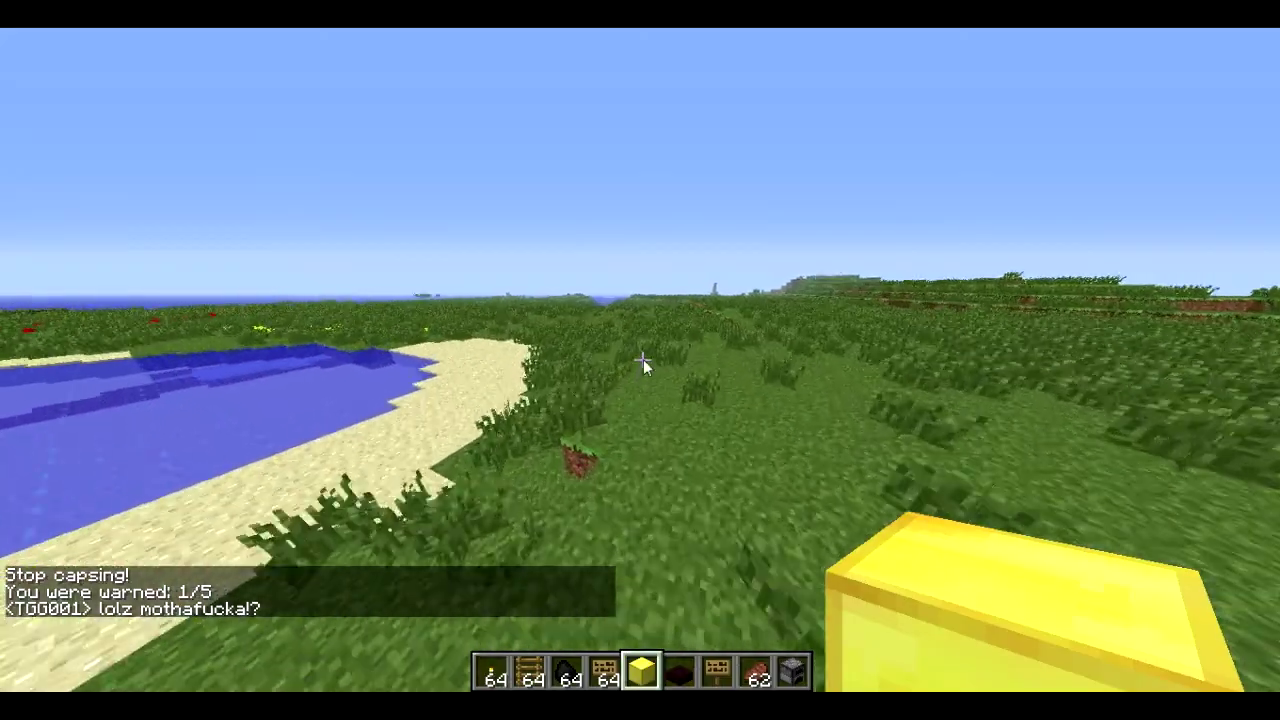
# - Resend the all-capitals message four times in a row to reach the caps warning limit
pyautogui.press('t')
pyautogui.press('Up')
pyautogui.press('Return')
pyautogui.press('t')
pyautogui.press('Up')
pyautogui.press('Return')
pyautogui.press('t')
pyautogui.press('Up')
pyautogui.press('Return')
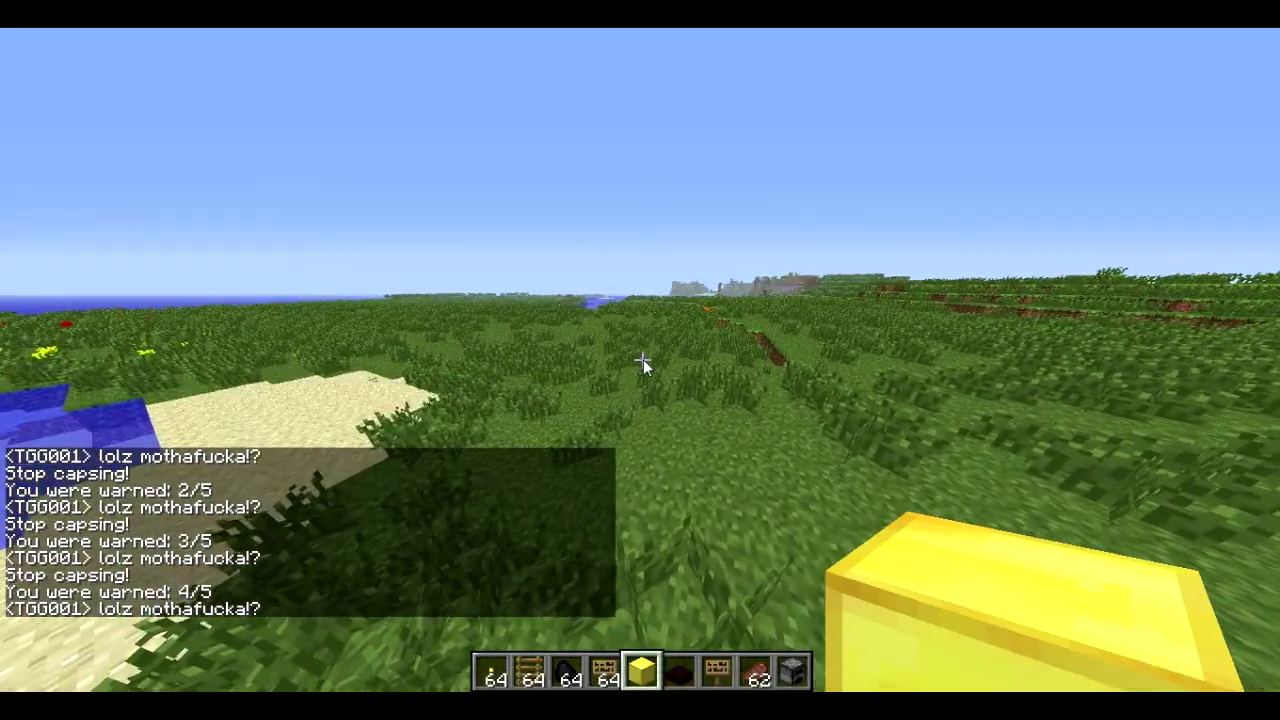
pyautogui.press('t')
pyautogui.press('Up')
pyautogui.press('Return')
# - Return to the title screen and rejoin the localhost multiplayer server
pyautogui.click(614, 462)
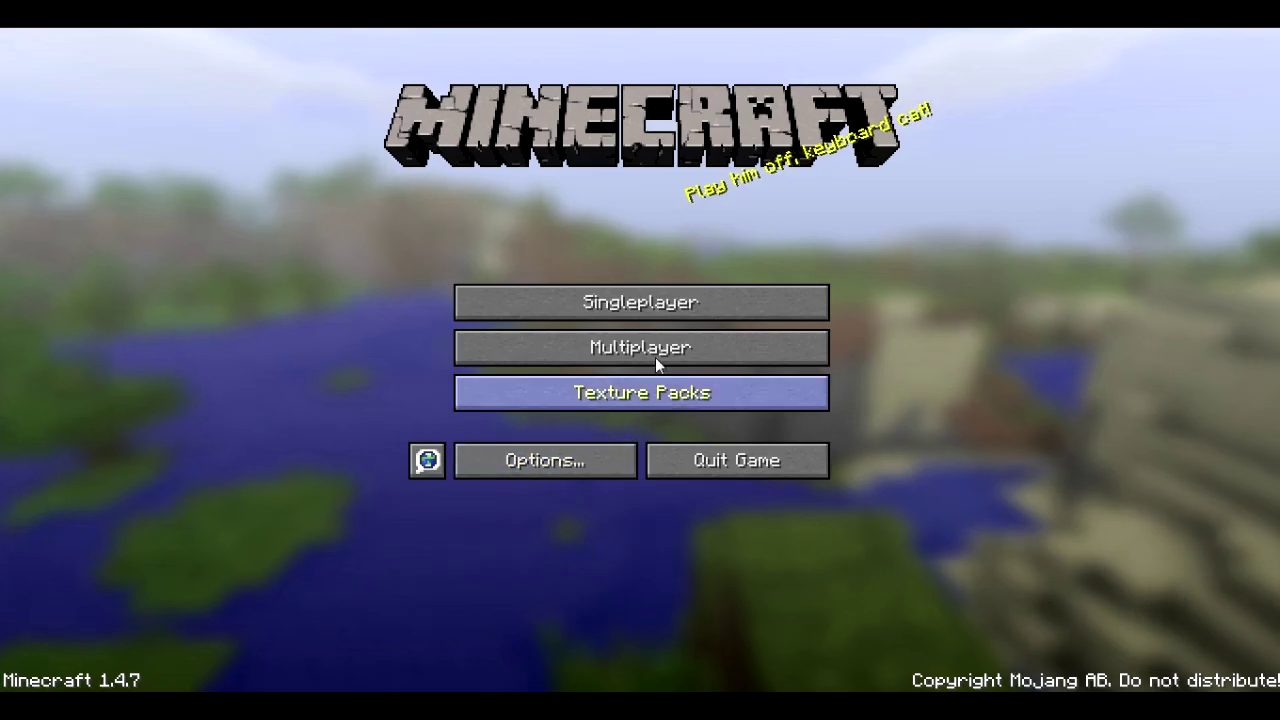
pyautogui.click(605, 346)
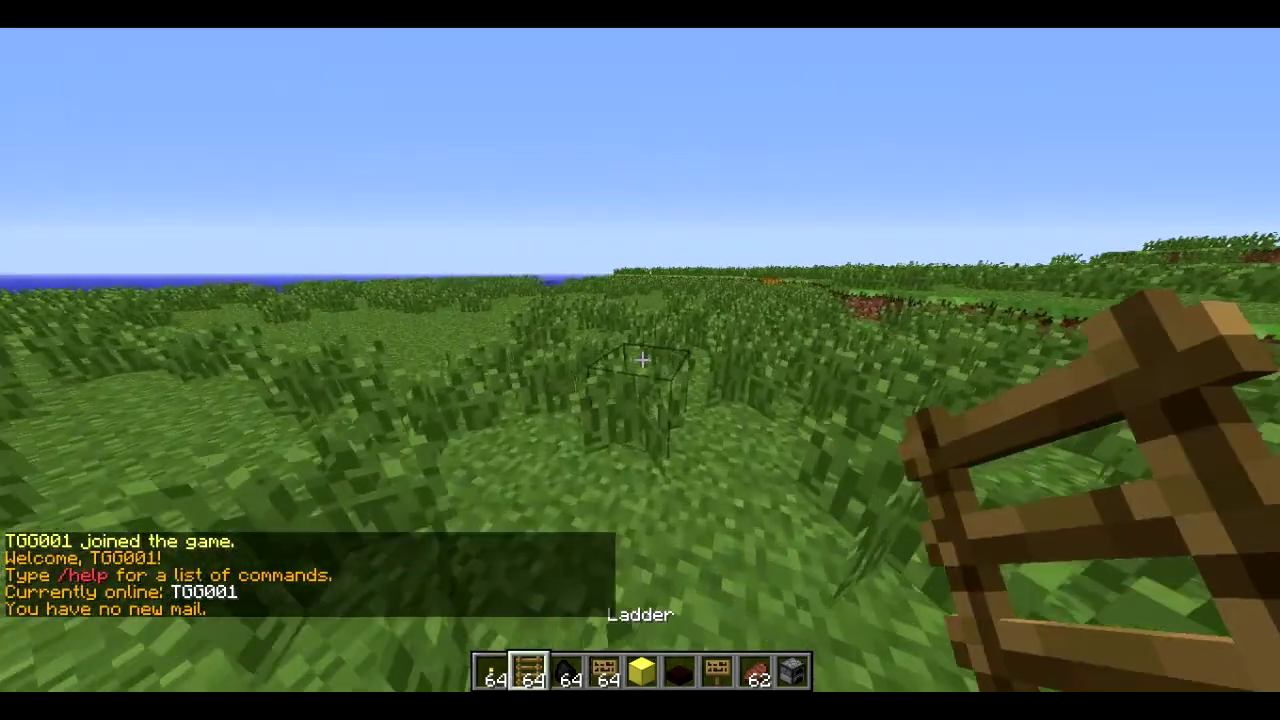
pyautogui.press('w')
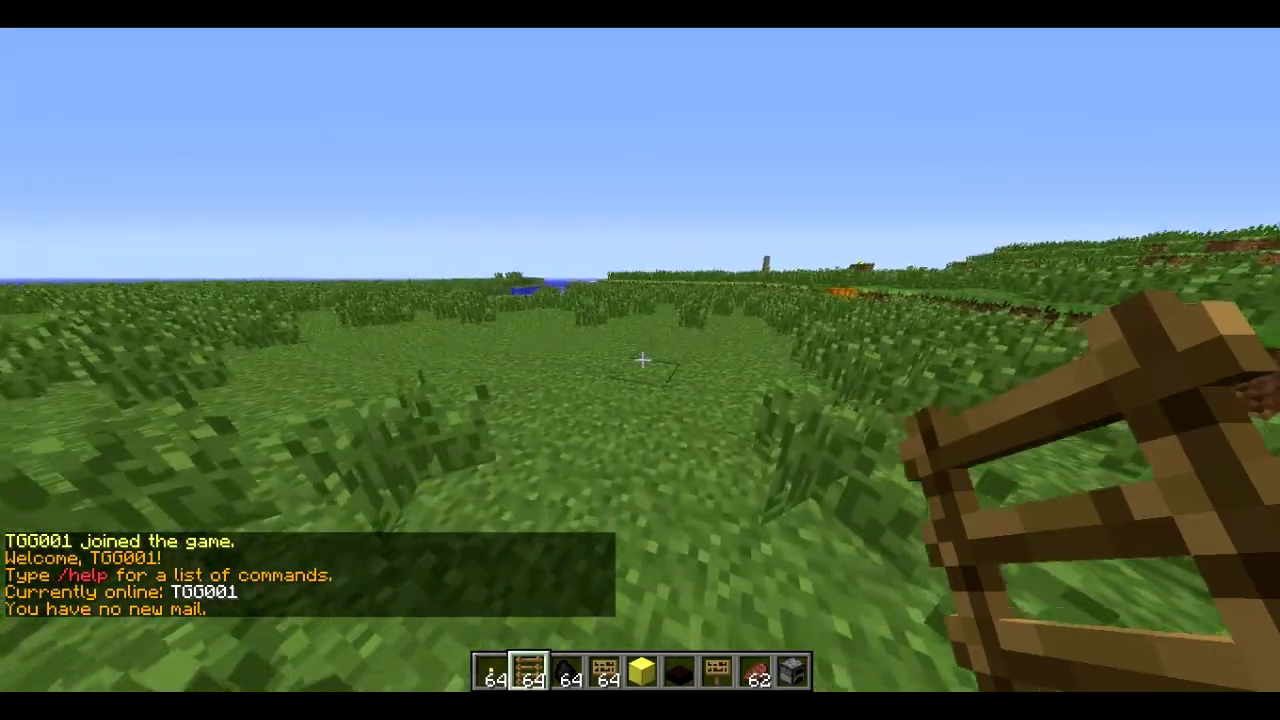
pyautogui.press('space')
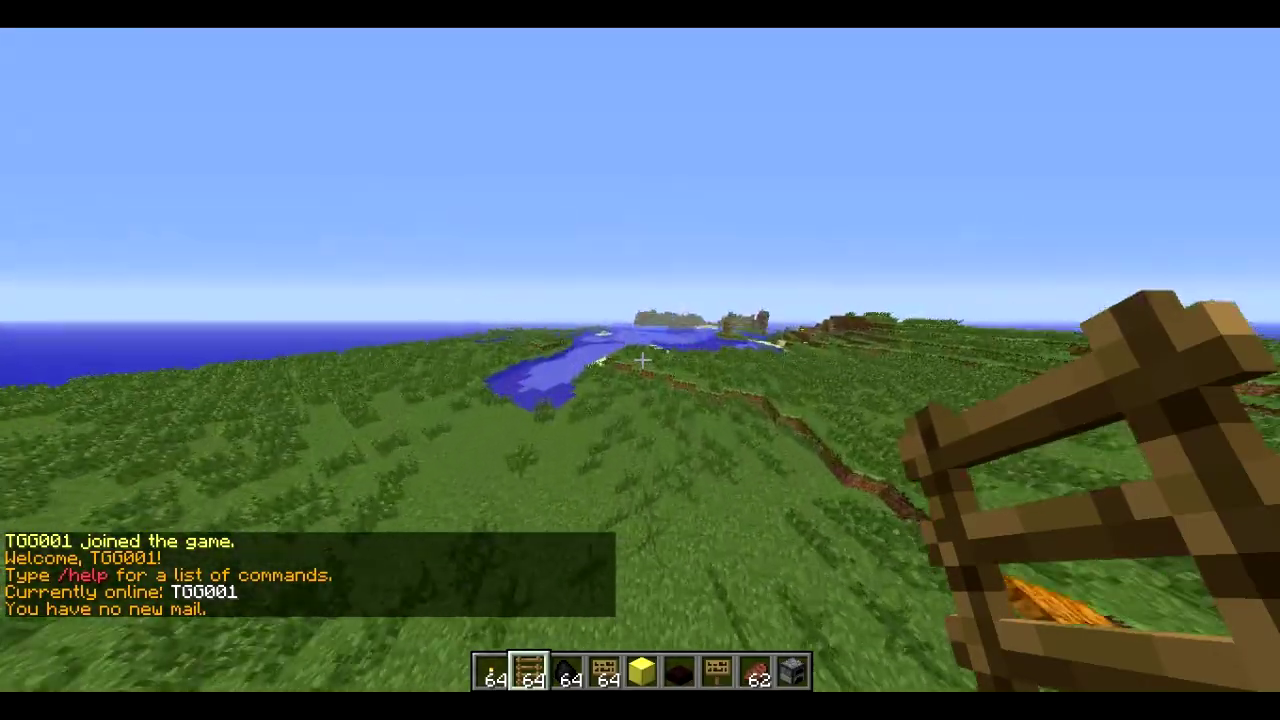
pyautogui.press('w')
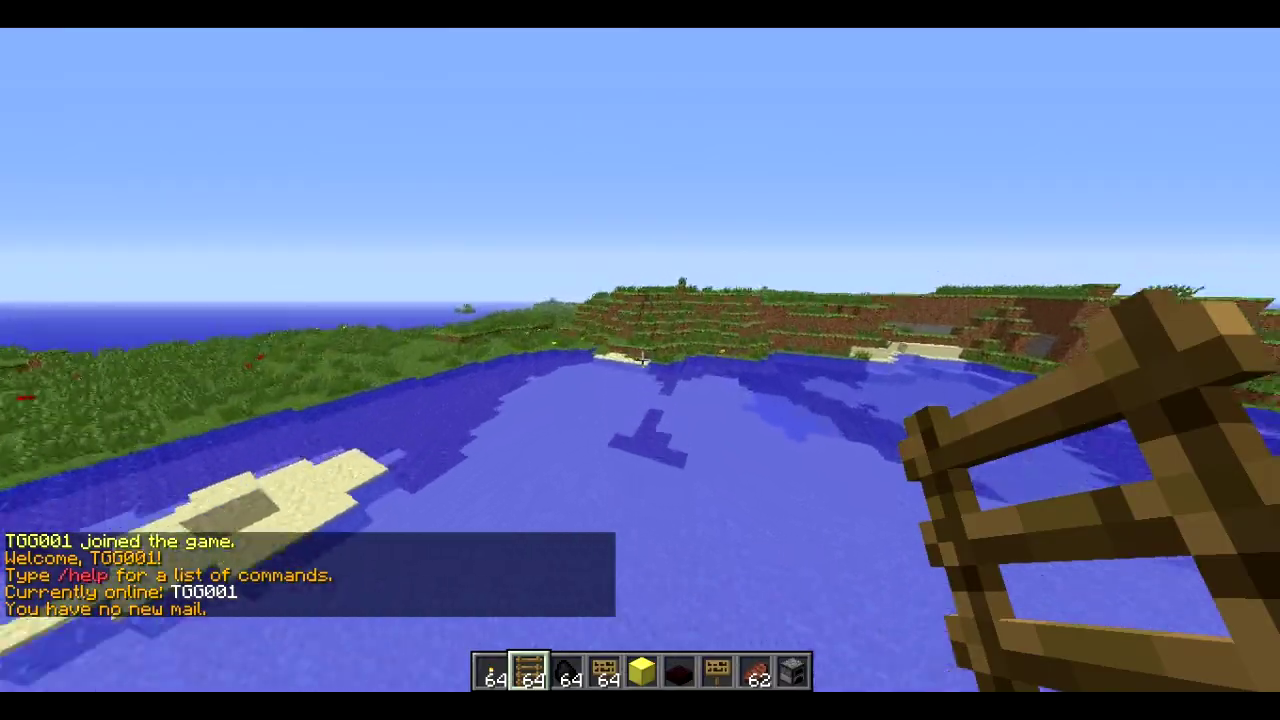
pyautogui.press('shift')
pyautogui.press('w')
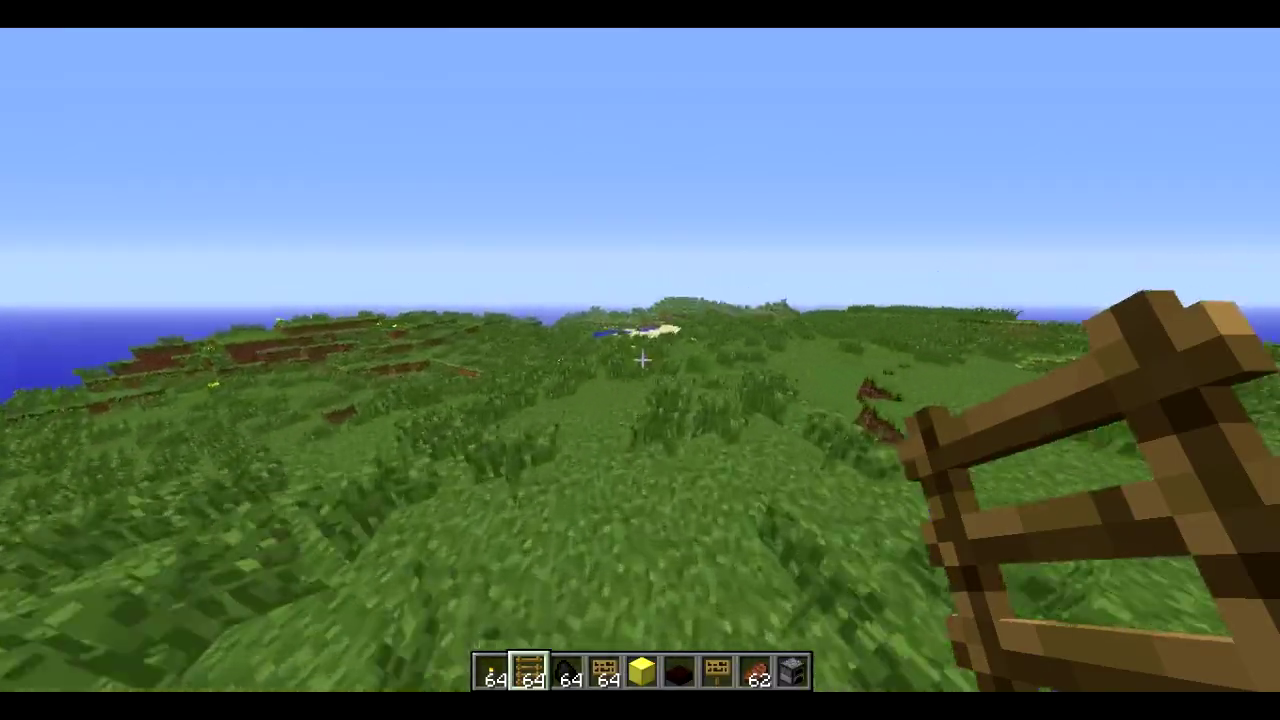
pyautogui.press('w')
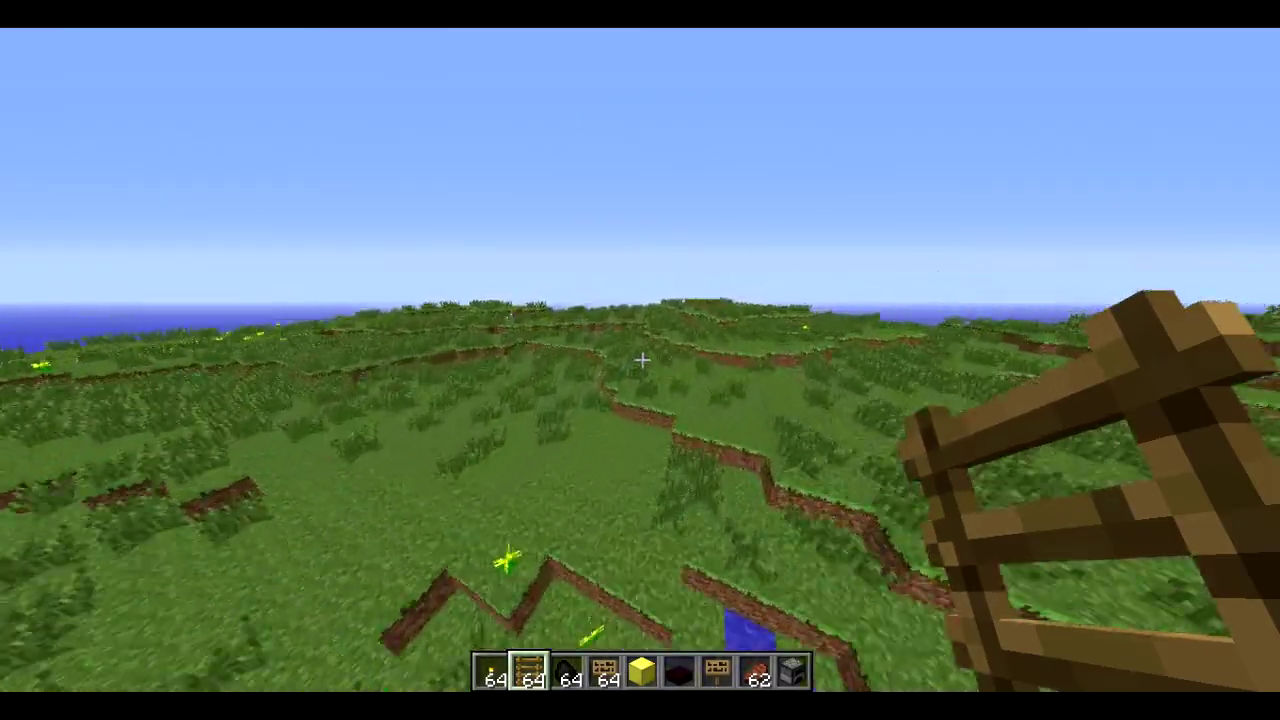
pyautogui.press('shift')
# - Try to grant operator status by running the /OP command with the player's username in the chat
pyautogui.press('t')
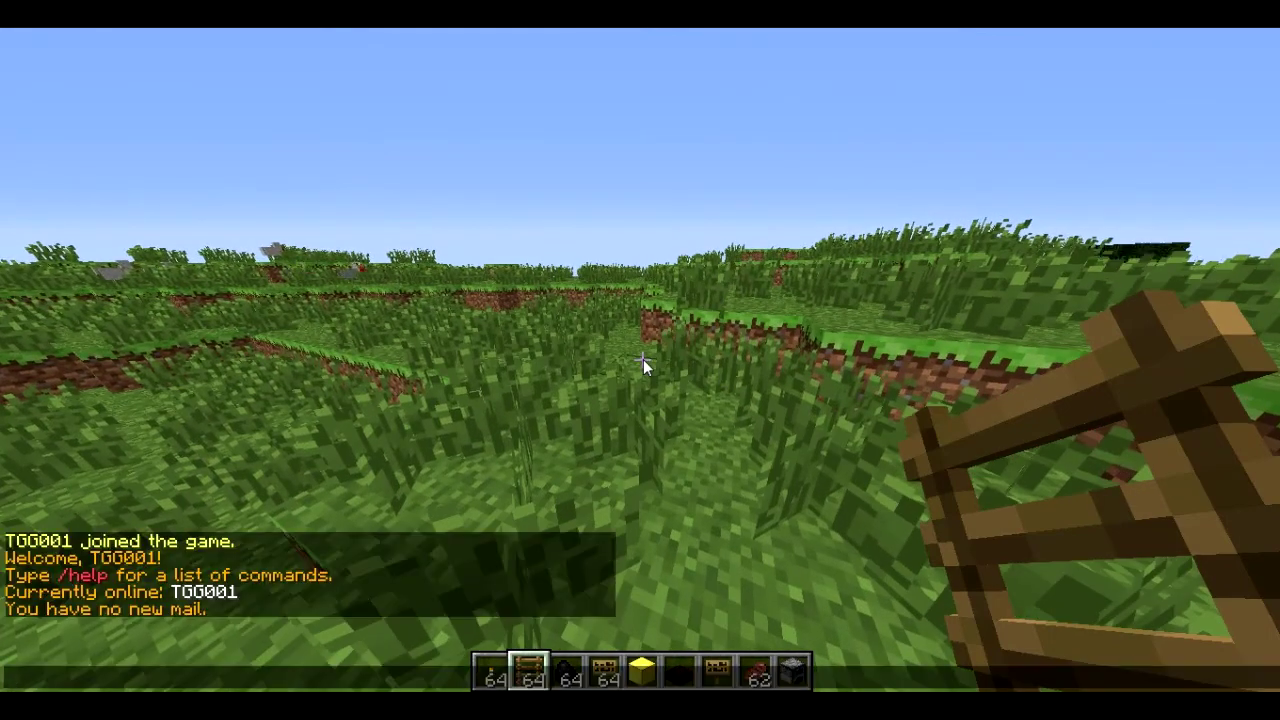
pyautogui.write('/OP TG0001')
pyautogui.press('Return')
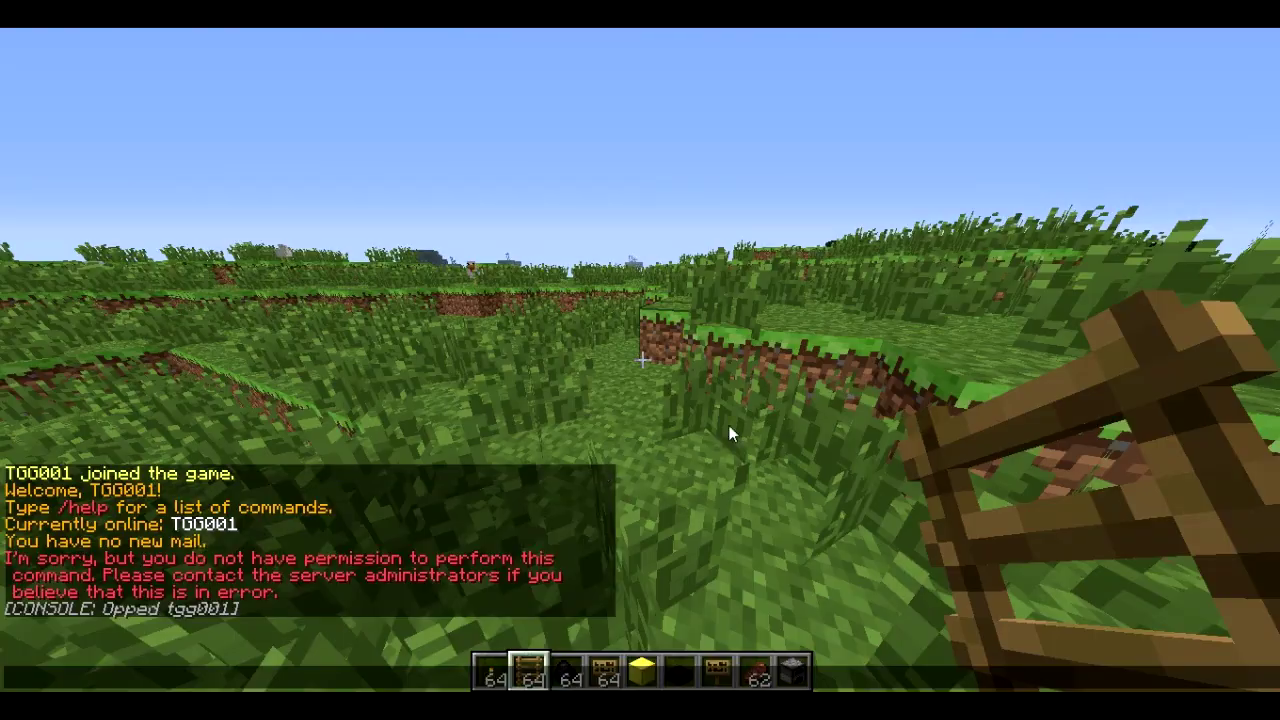
pyautogui.press('Escape')
pyautogui.press('8')
pyautogui.press('w')
pyautogui.press('space')
pyautogui.scroll(10, 642, 359)
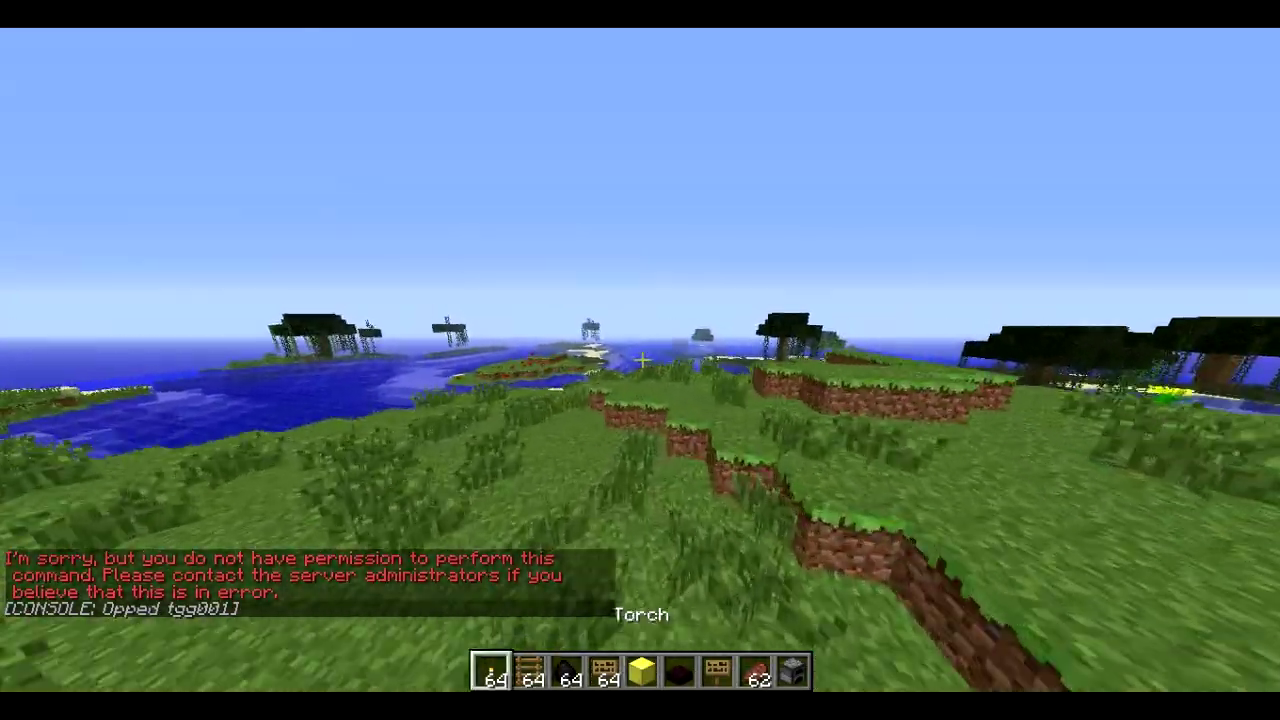
# - Send "GEJLFEJ", "PISFEOIFKAPODKEKDEMFKM;" and "JOIIEKFKEPFKKA;LFMMKASM;DMW" in quick succession to test the caps protection as an operator
pyautogui.write('tGEJLFEJ')
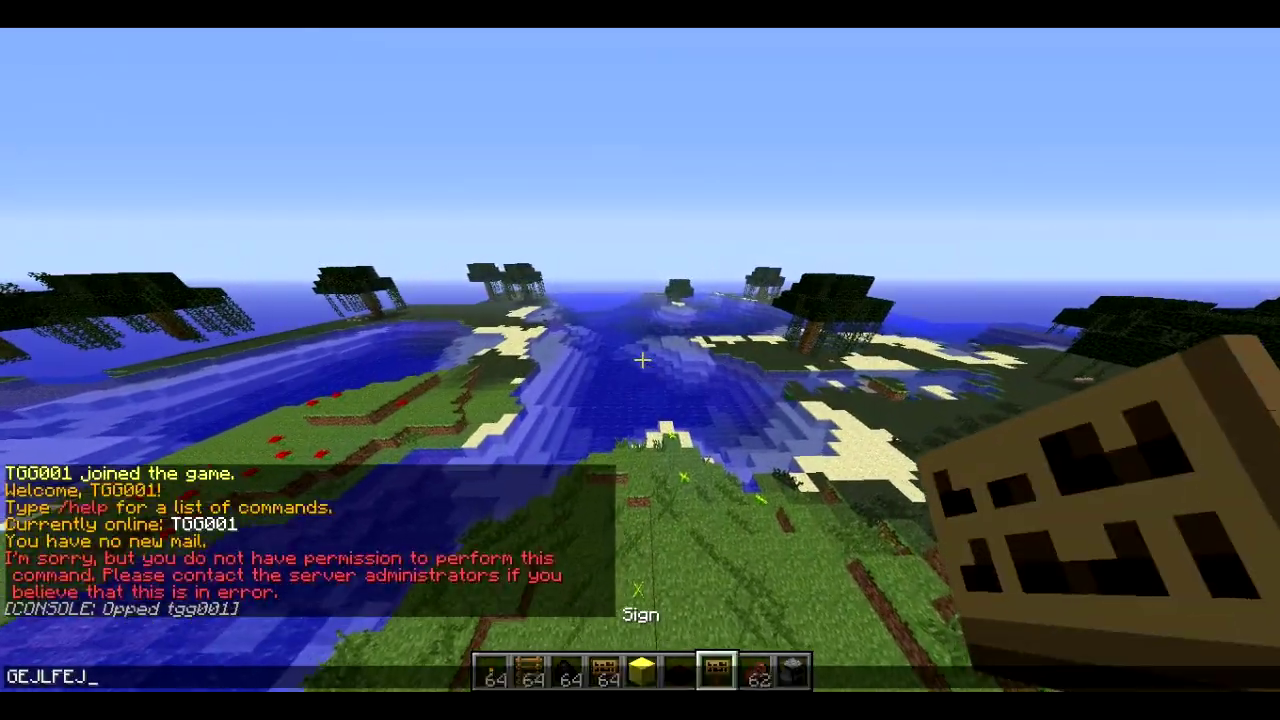
pyautogui.press('Return')
pyautogui.write('tPISFEOIFKAPODKEKDEMFKM;')
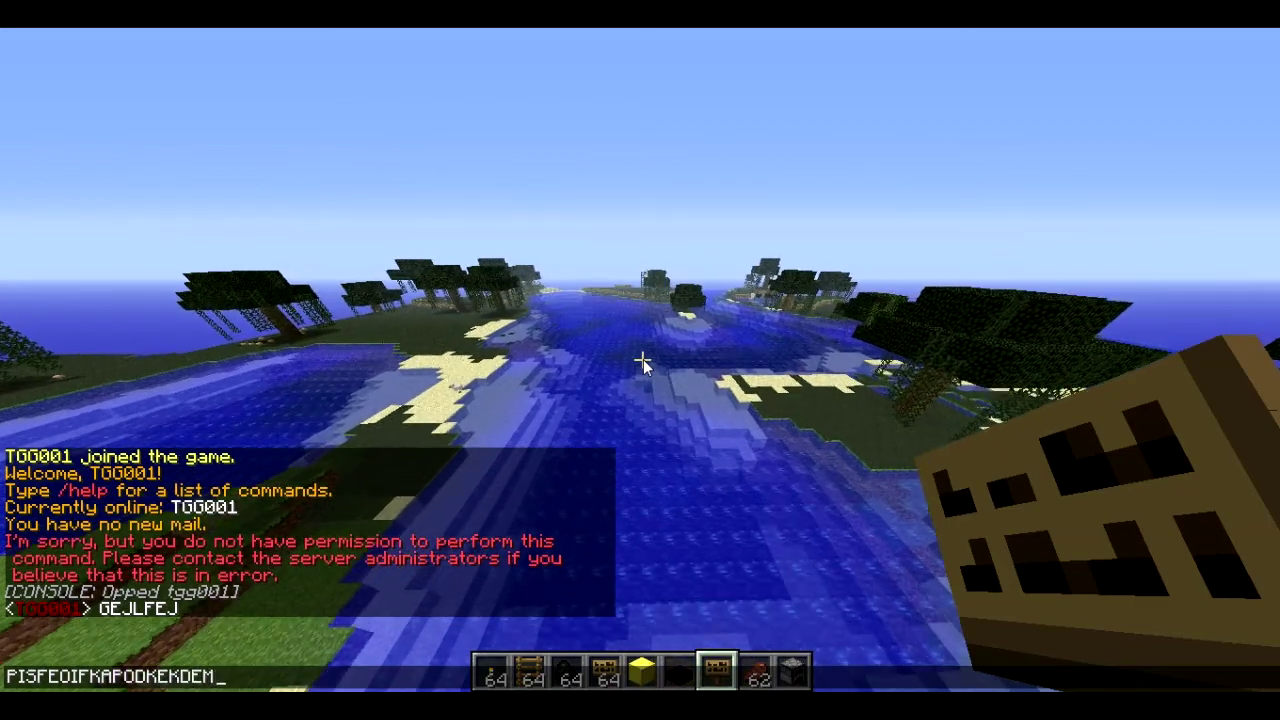
pyautogui.press('Return')
pyautogui.write('tJOIIEKFKEP')
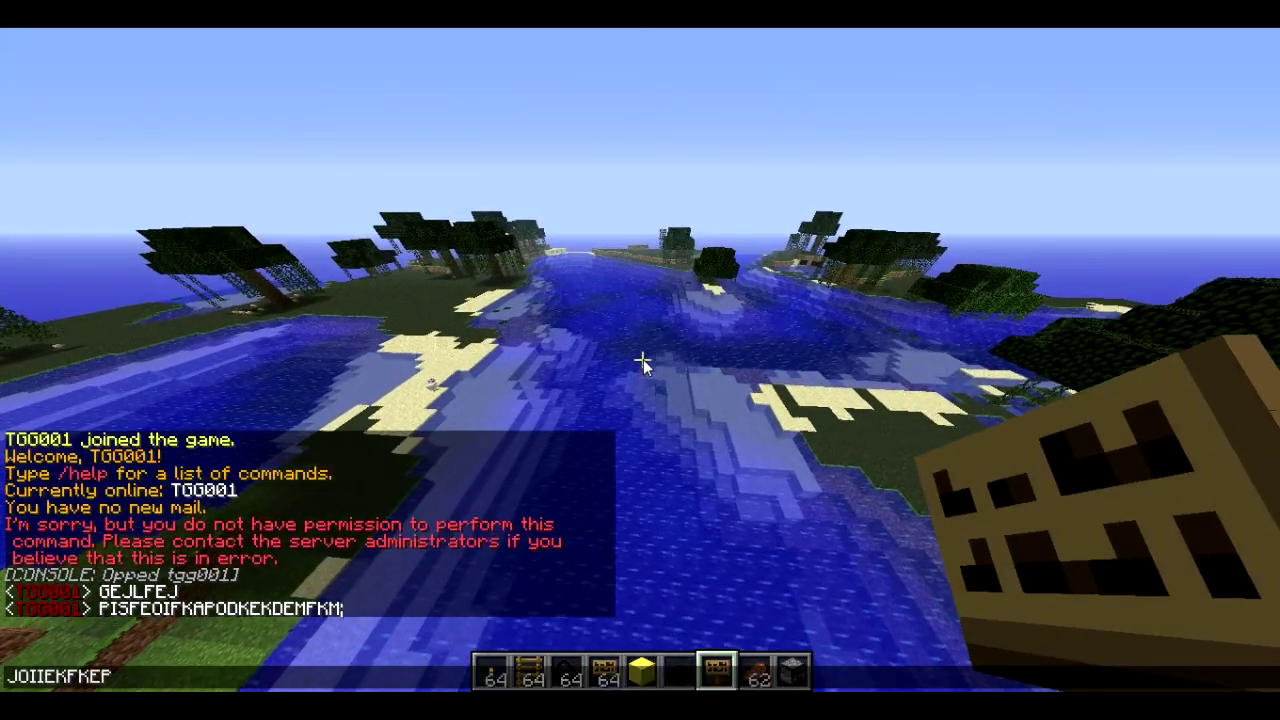
pyautogui.write('FKKA;LFMMKASM;DMW')
pyautogui.press('Return')
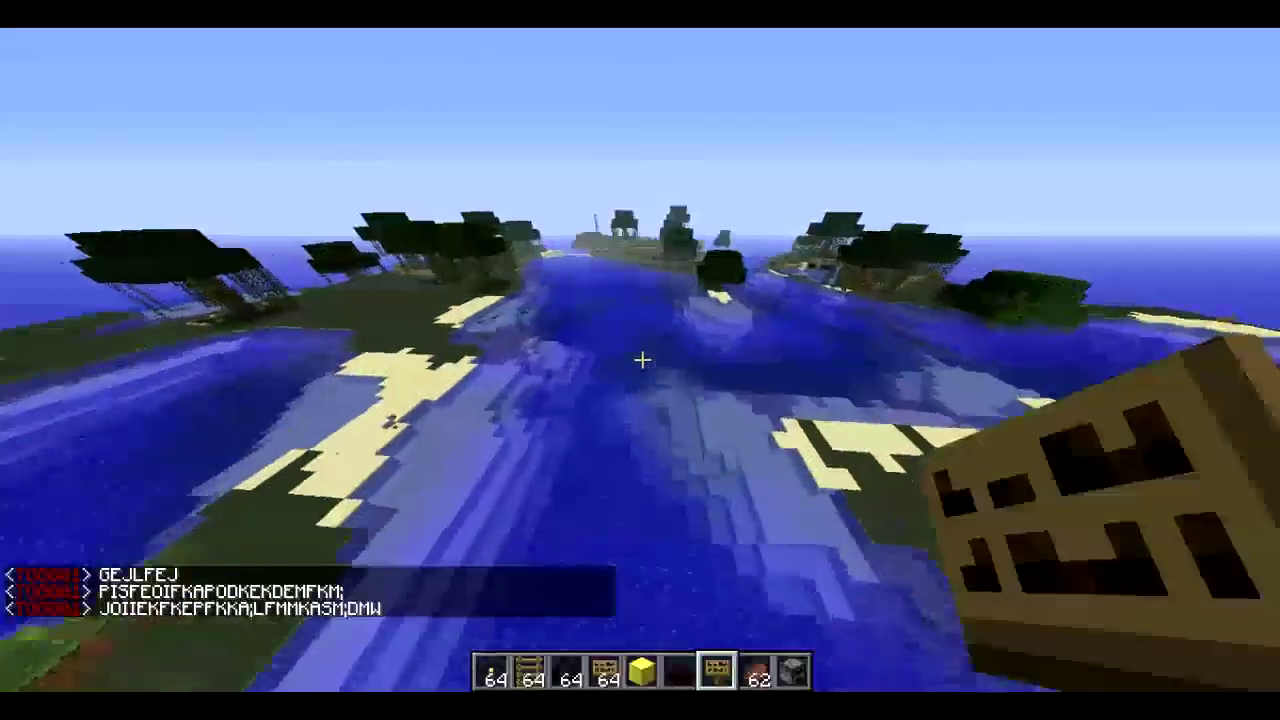
# - Send "LOLZ BIATCH!?" in capitals in the chat as an operator
pyautogui.write('2LOLZ')
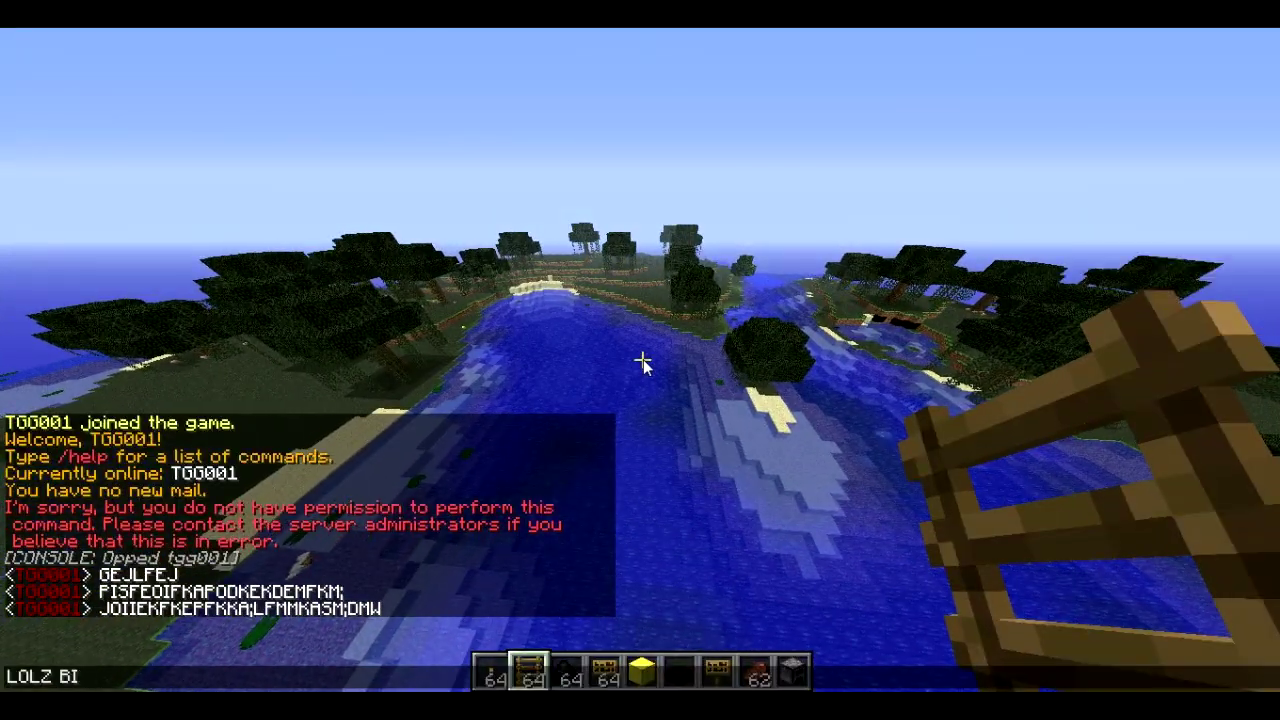
pyautogui.write(' BIATCH')
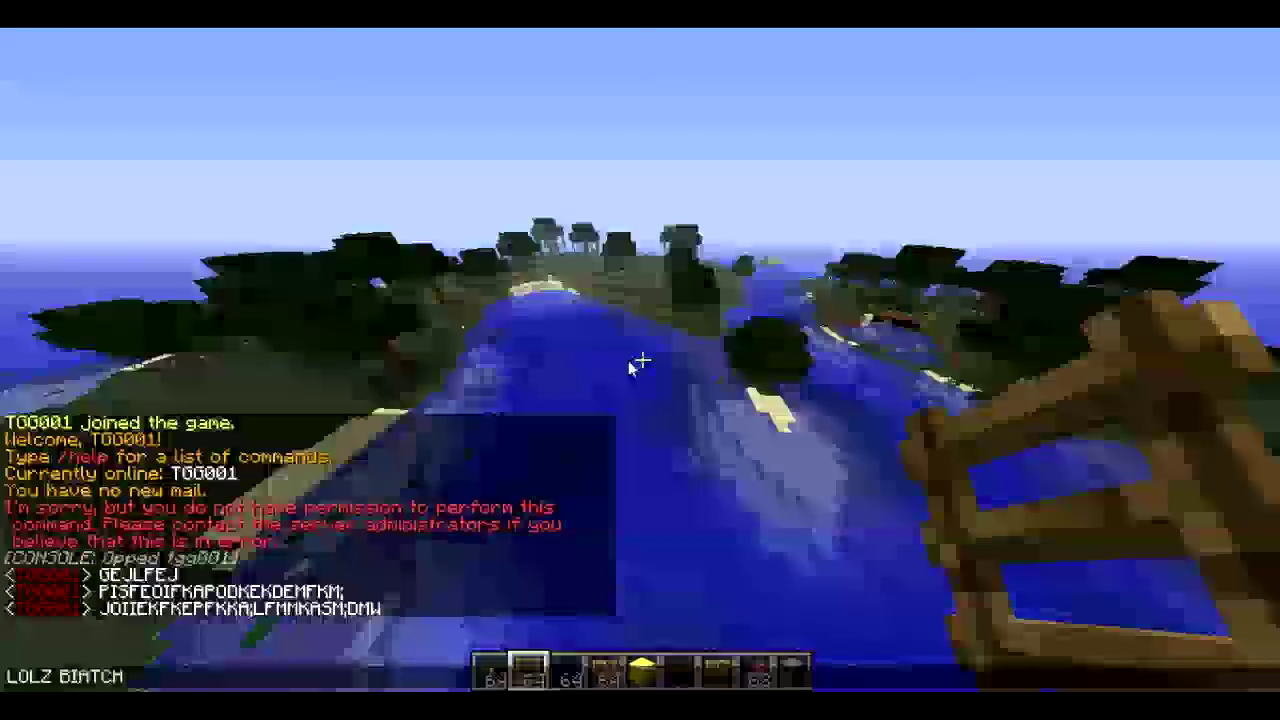
pyautogui.write('!?')
pyautogui.press('Return')
pyautogui.press('2')
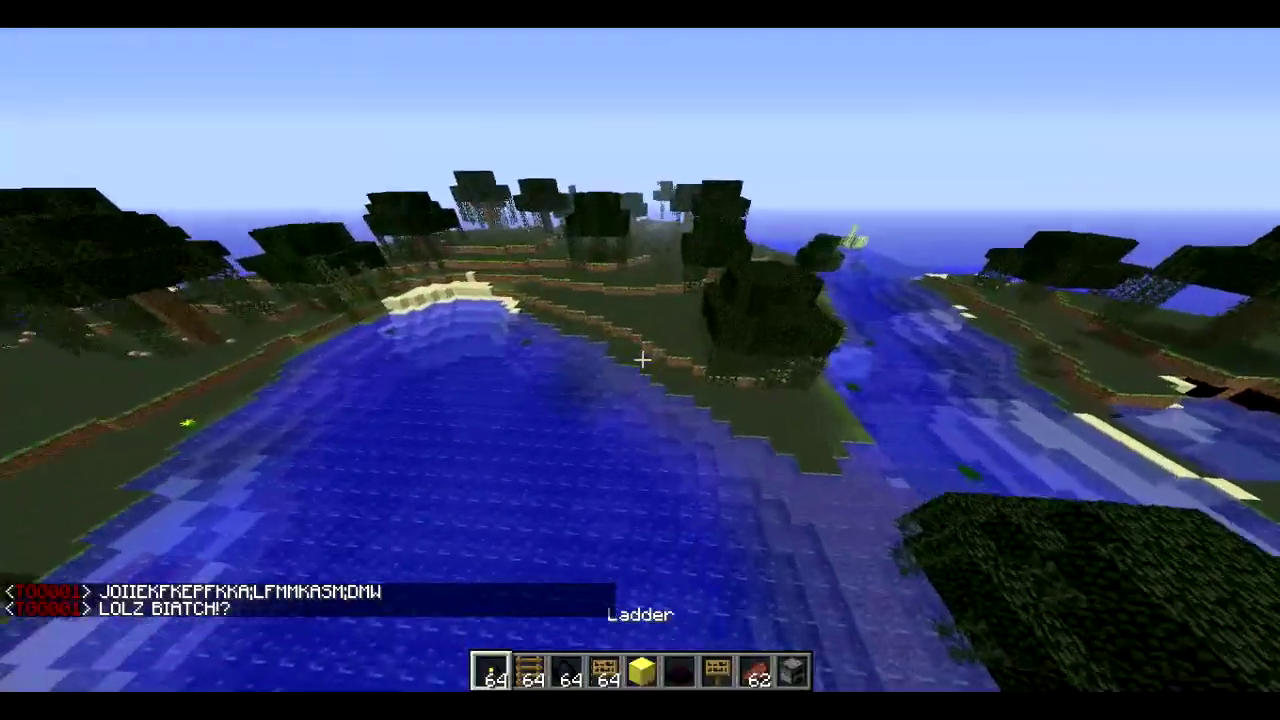
pyautogui.press('4')
pyautogui.press('5')
pyautogui.press('3')
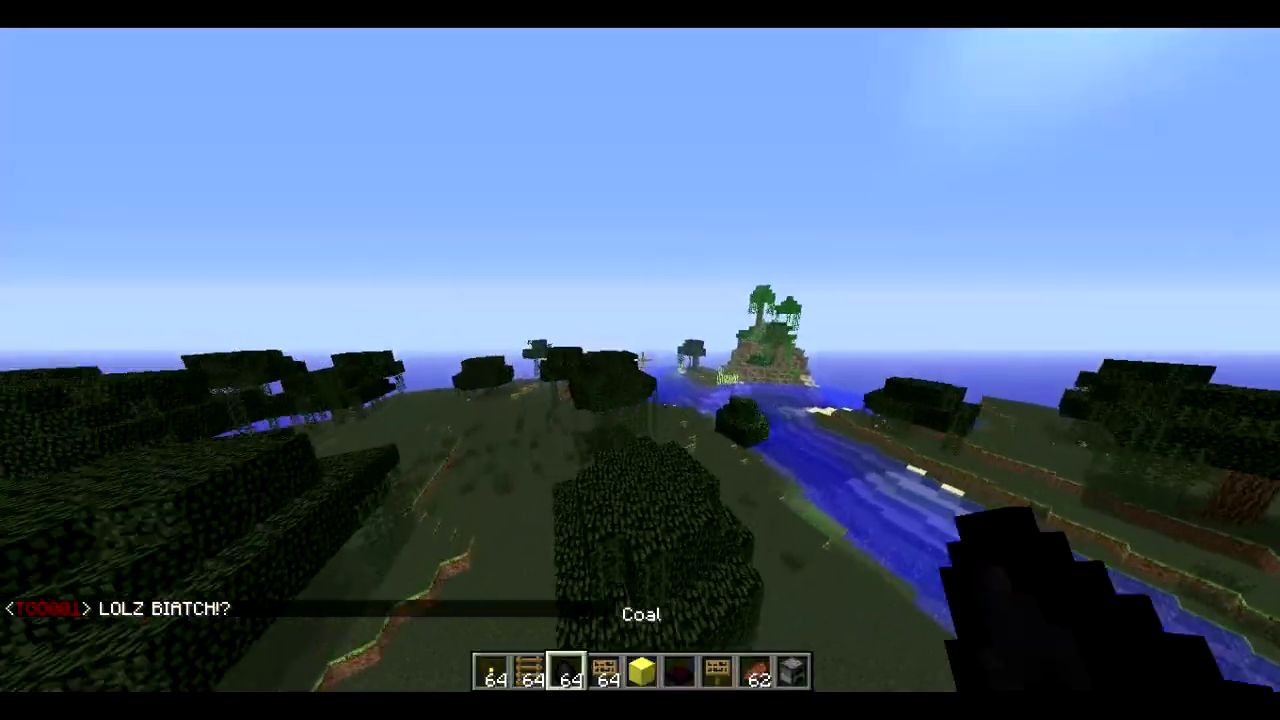
pyautogui.scroll(-3, 642, 360)
pyautogui.scroll(4, 642, 360)
pyautogui.scroll(-3, 642, 360)
pyautogui.press('3')
pyautogui.press('1')
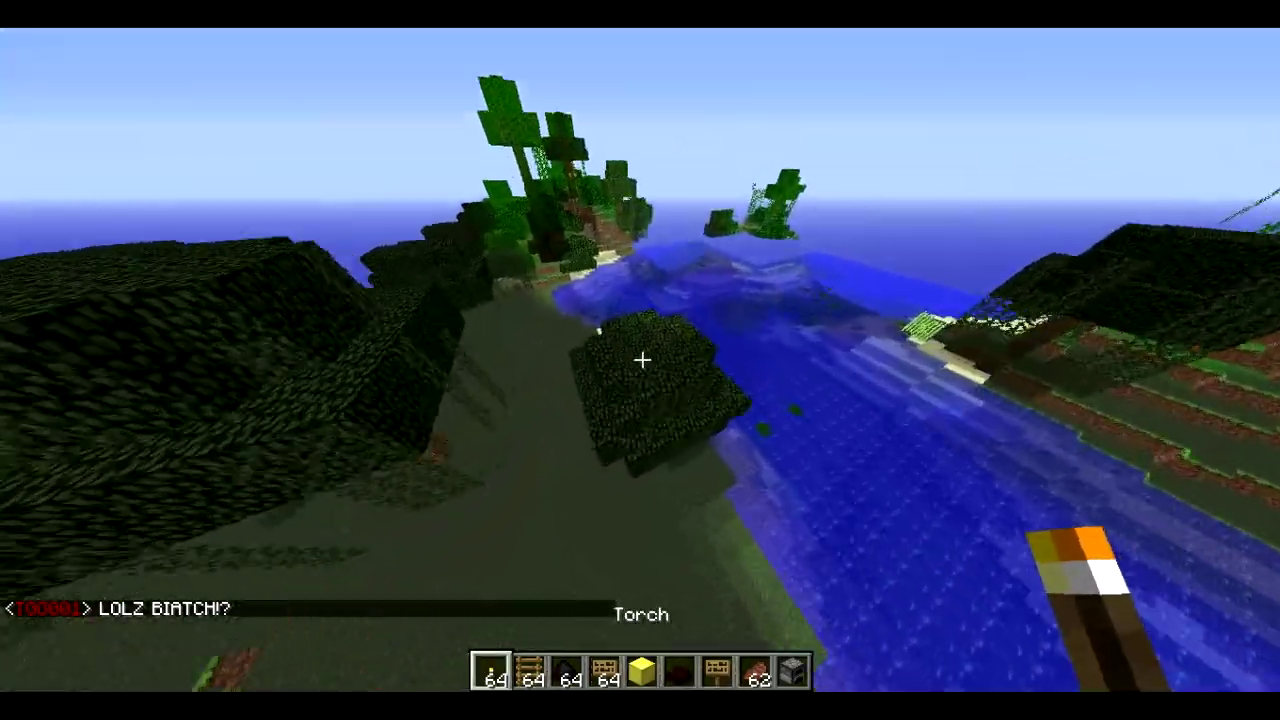
# - Break several leaf blocks in the top of the tree beside the river
pyautogui.press('w')
pyautogui.click(642, 360)
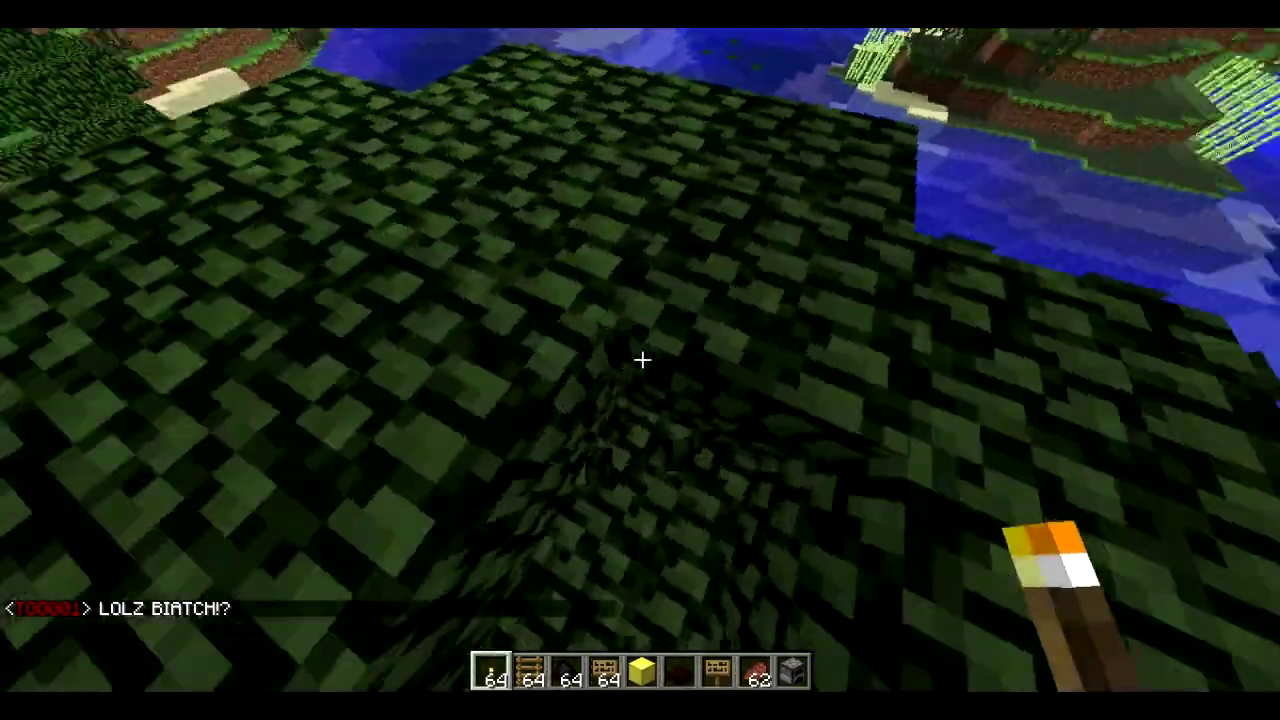
pyautogui.click(642, 360)
pyautogui.click(642, 360)
pyautogui.click(642, 360)
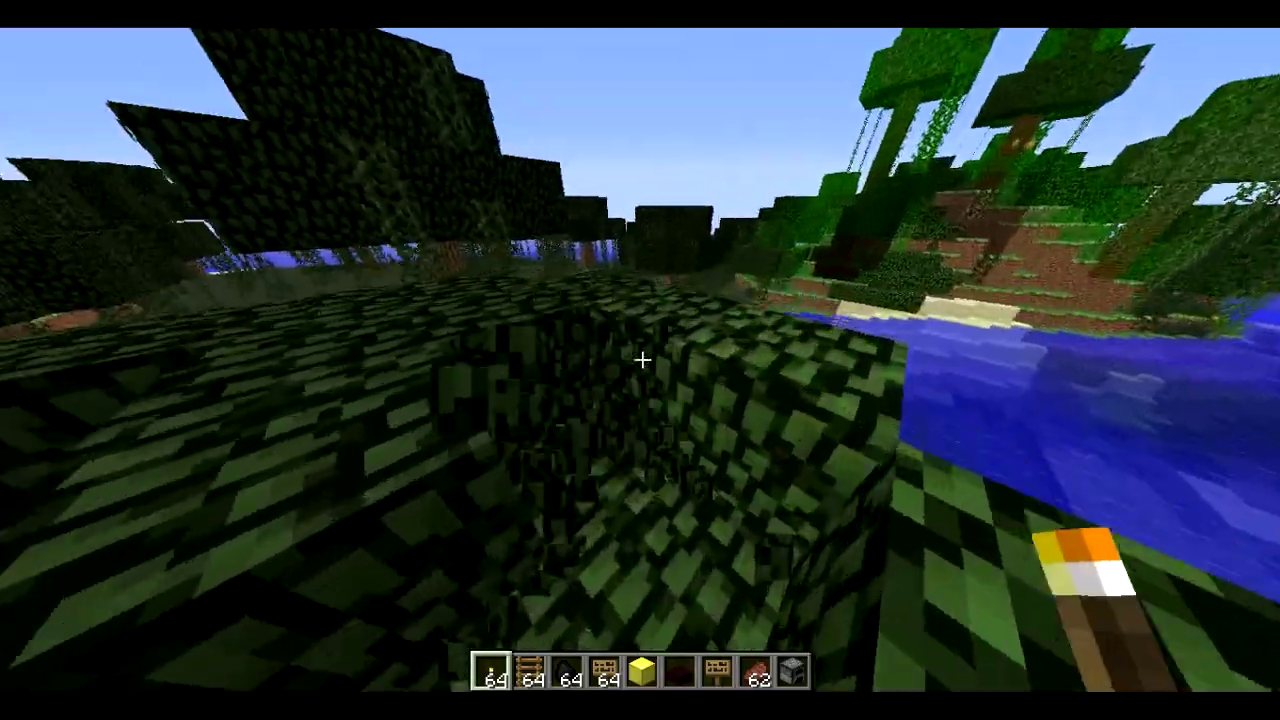
pyautogui.click(642, 360)
pyautogui.click(642, 360)
pyautogui.press('space')
pyautogui.scroll(7, 642, 360)
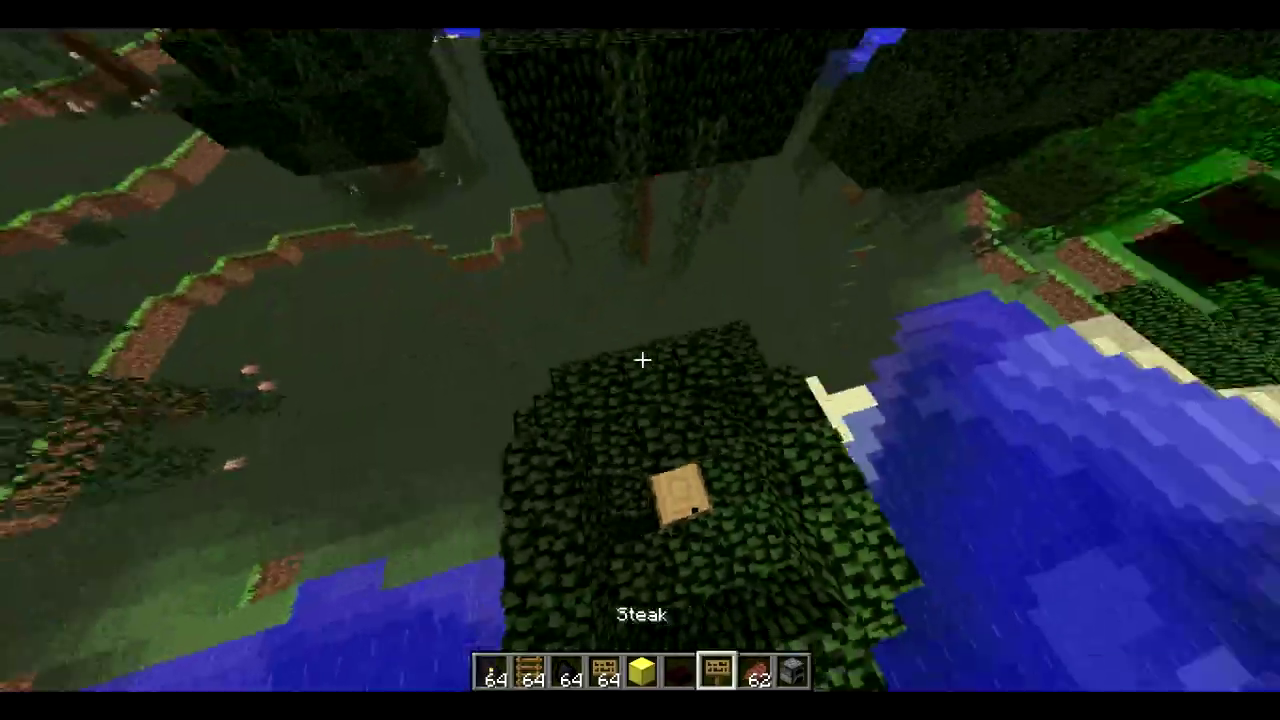
pyautogui.scroll(-5, 642, 360)
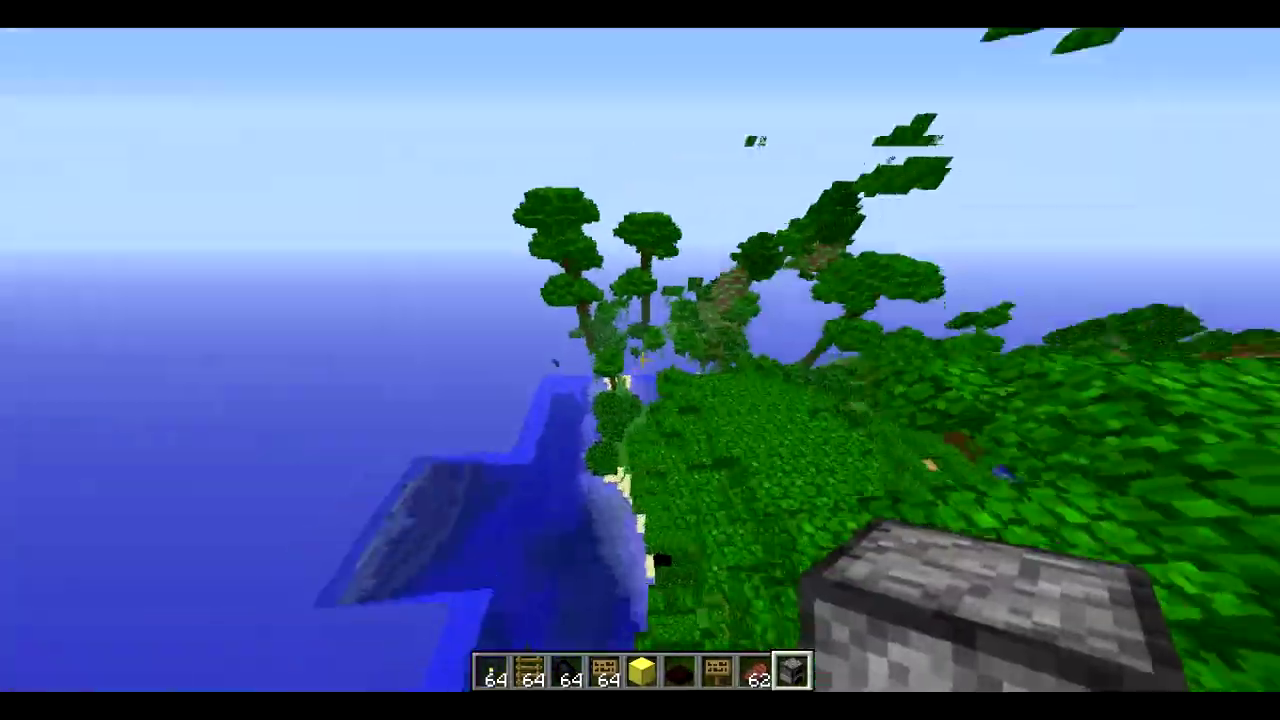
pyautogui.press('4')
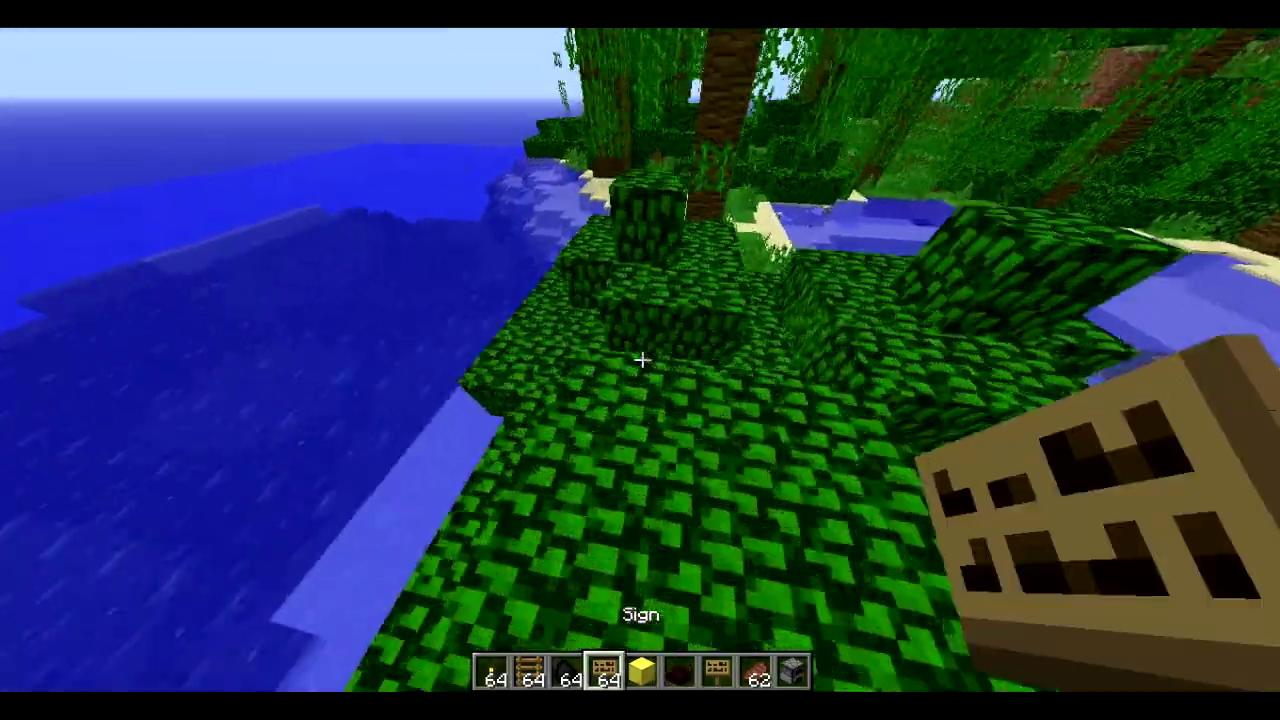